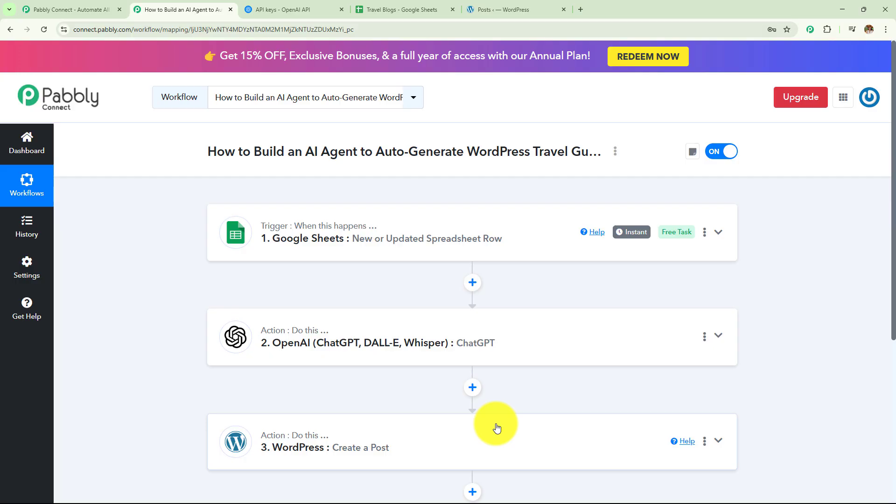
Add a row to the Travel Blogs sheet with Topic ID 1 and the title "Tokyo, Japan".
click(361, 8)
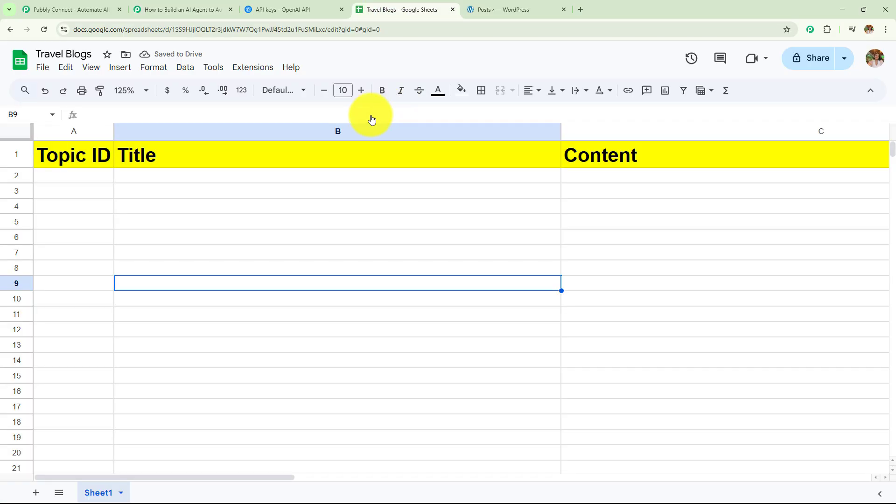
click(77, 181)
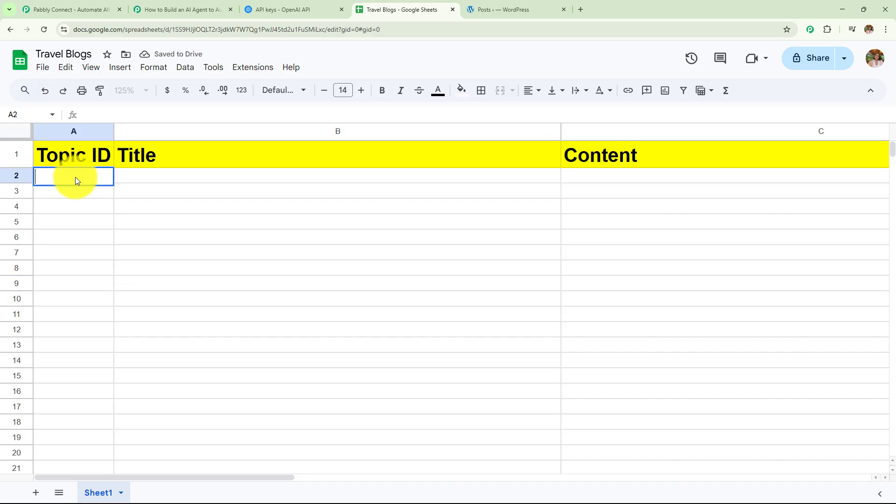
text(1)
double_click(145, 177)
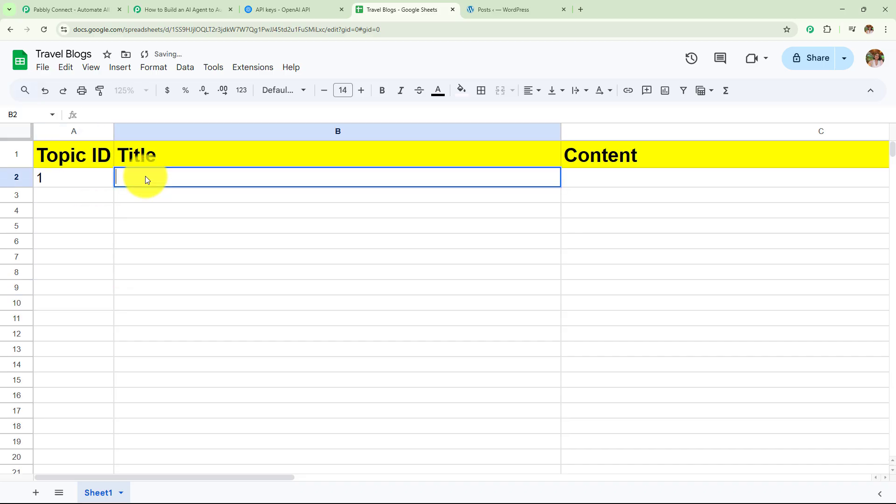
text(T)
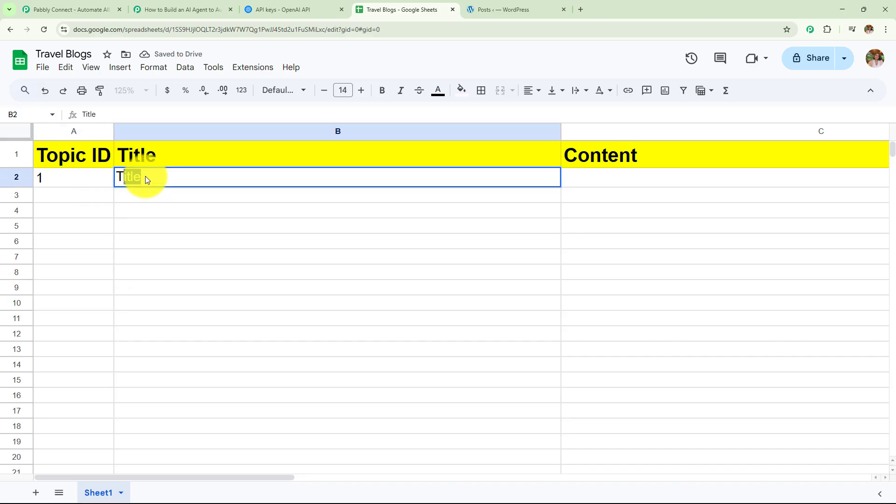
text(okyo)
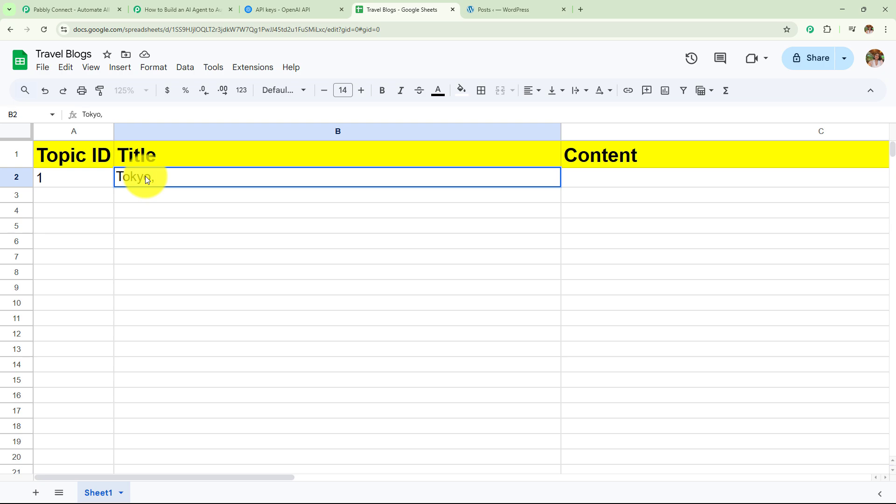
text(, Japan)
key(Return)
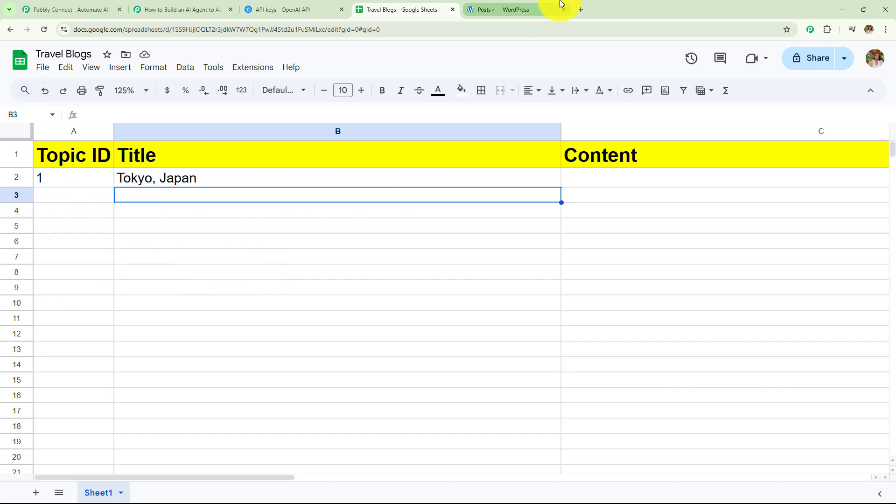
Refresh the WordPress posts list and view the published "Tokyo, Japan" post.
click(514, 9)
scroll(284, 294, down, 3)
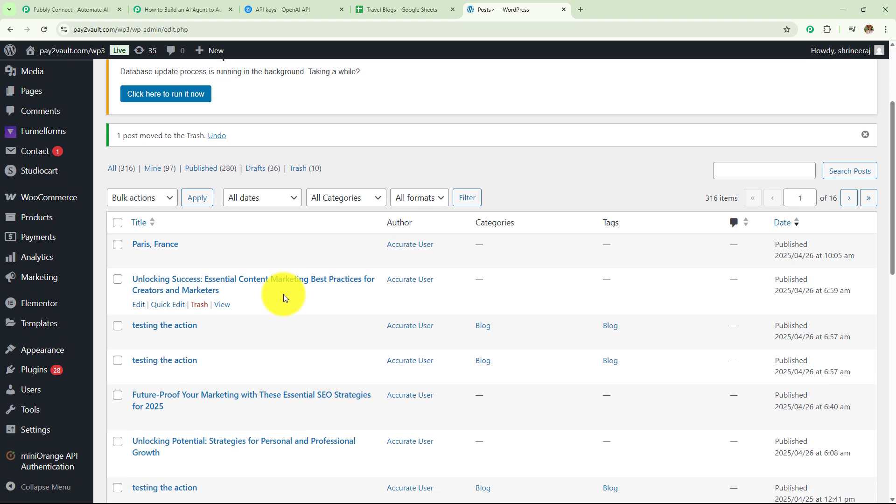
click(44, 29)
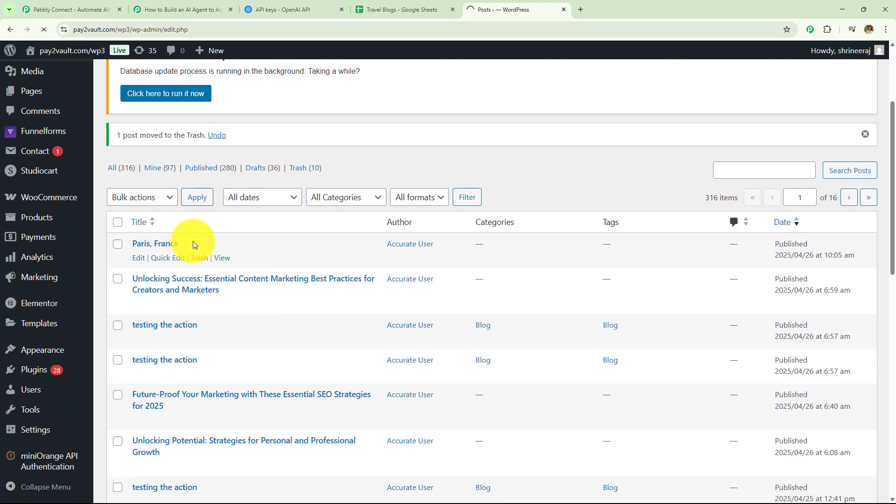
mouse_move(168, 221)
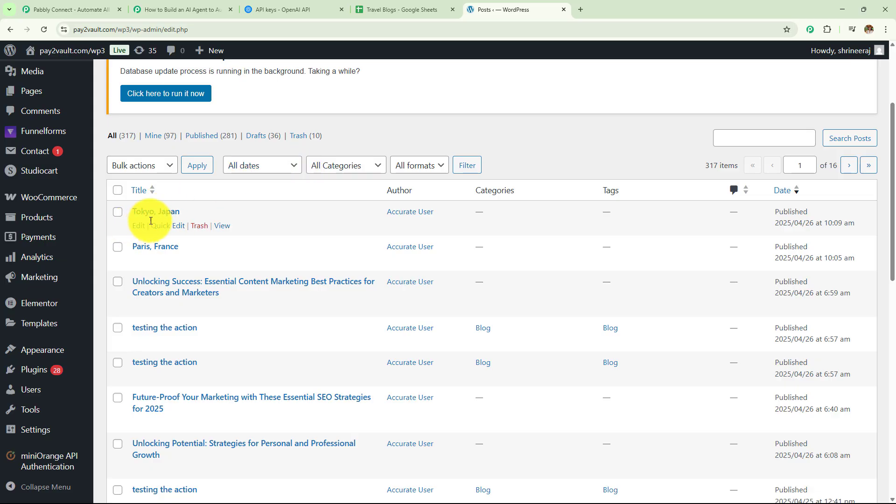
click(222, 226)
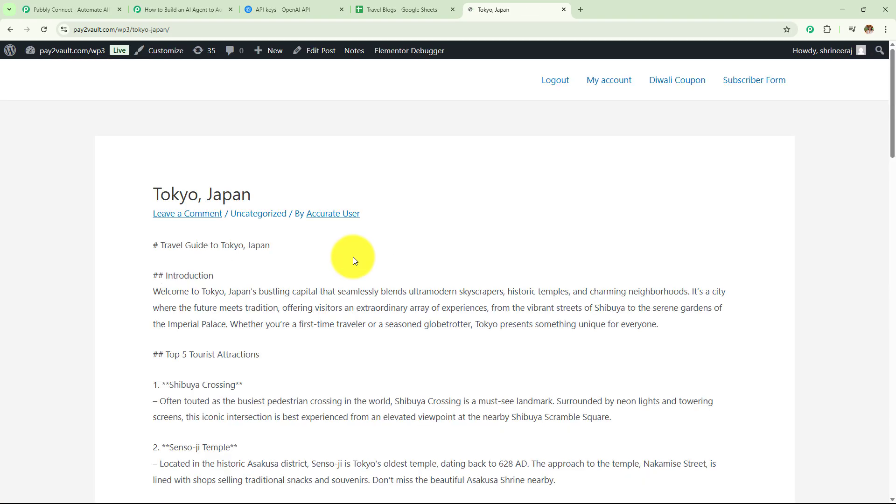
Examine the Tokyo post's title, attractions, local foods, accommodations, best time to visit and travel tips sections.
scroll(353, 257, down, 1)
triple_click(147, 106)
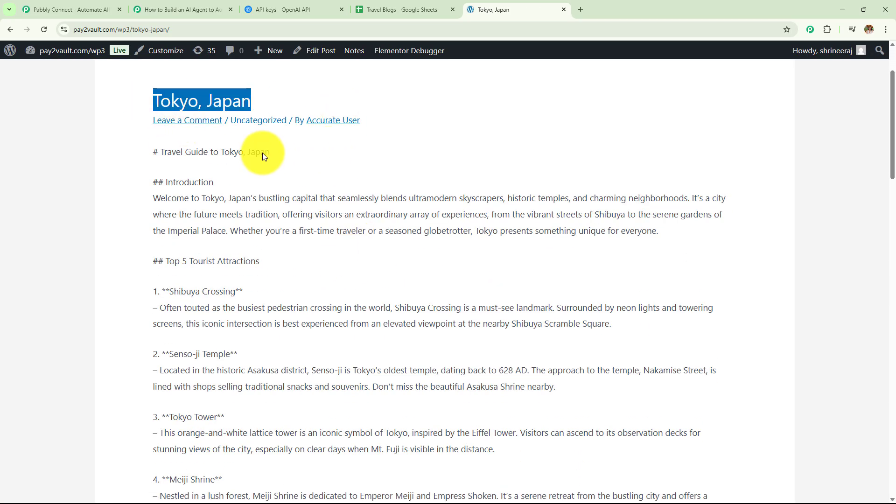
triple_click(151, 150)
scroll(378, 195, down, 2)
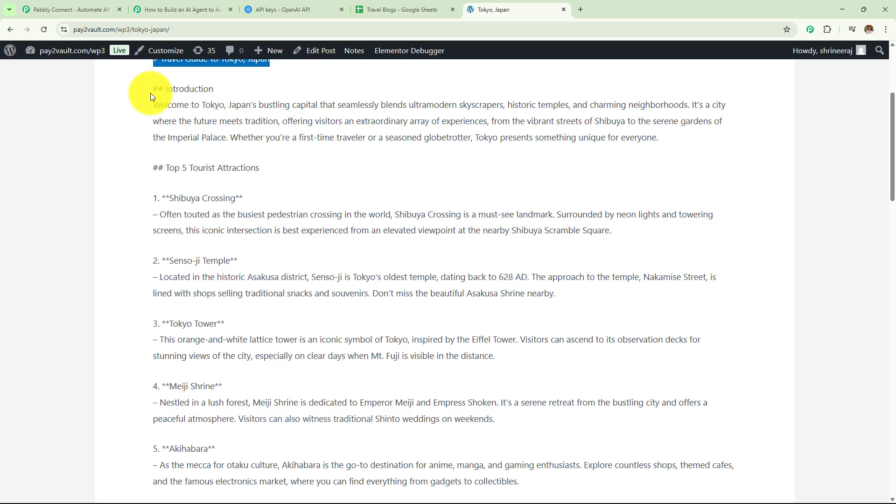
drag(160, 166, 346, 169)
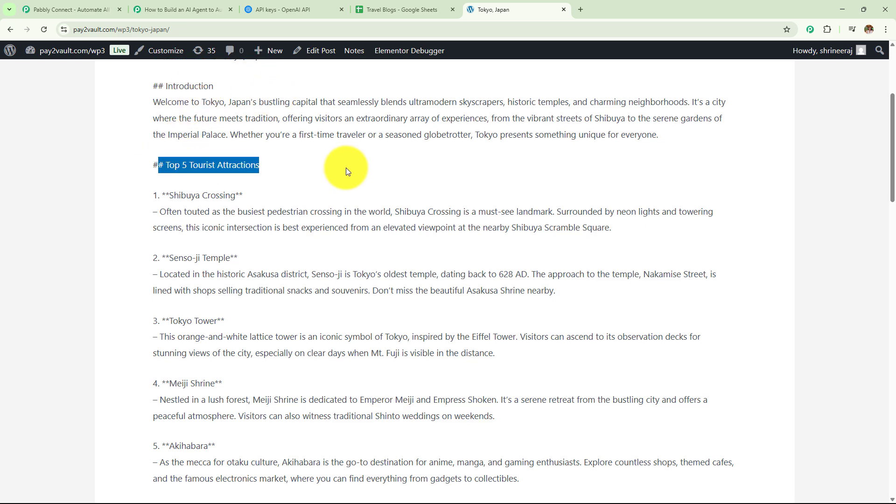
scroll(346, 171, down, 7)
drag(166, 185, 365, 188)
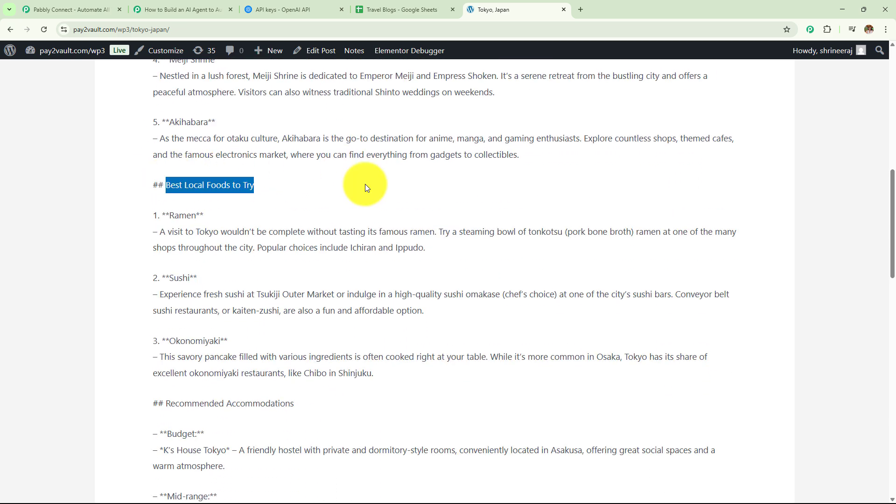
scroll(365, 187, down, 7)
drag(177, 107, 274, 115)
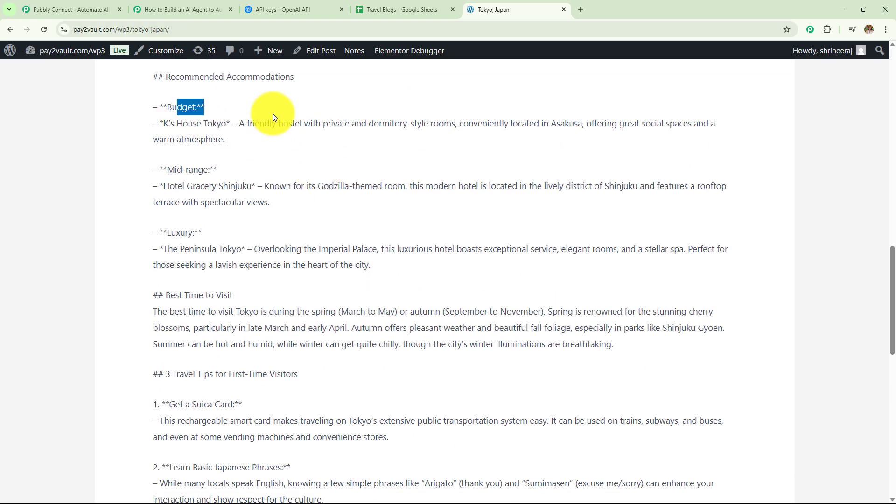
scroll(240, 248, down, 2)
drag(154, 201, 239, 204)
scroll(238, 205, down, 2)
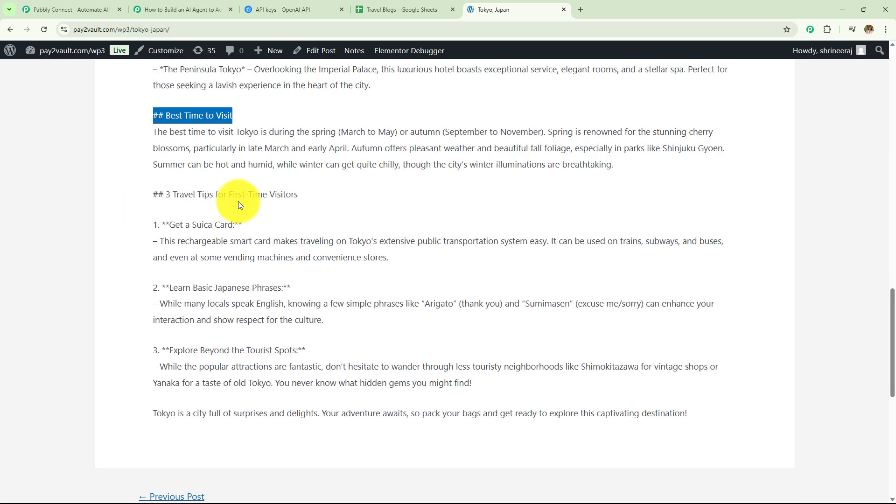
drag(173, 187, 422, 204)
scroll(413, 222, up, 20)
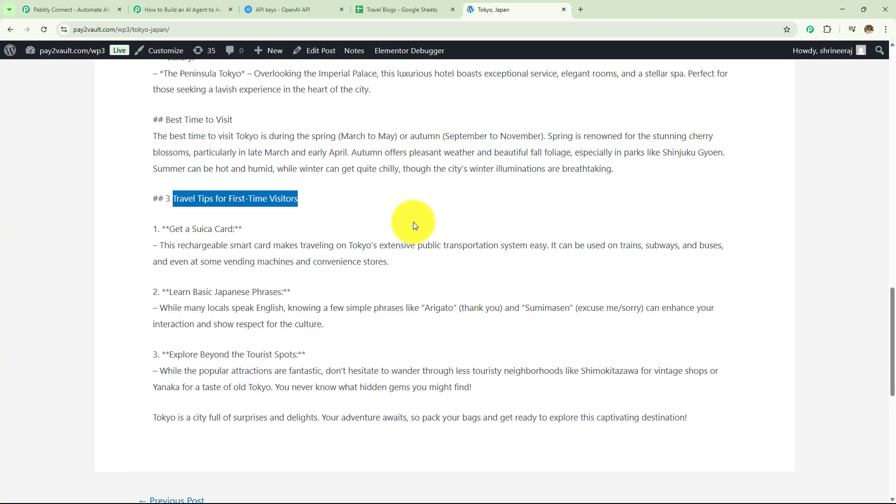
scroll(415, 223, up, 3)
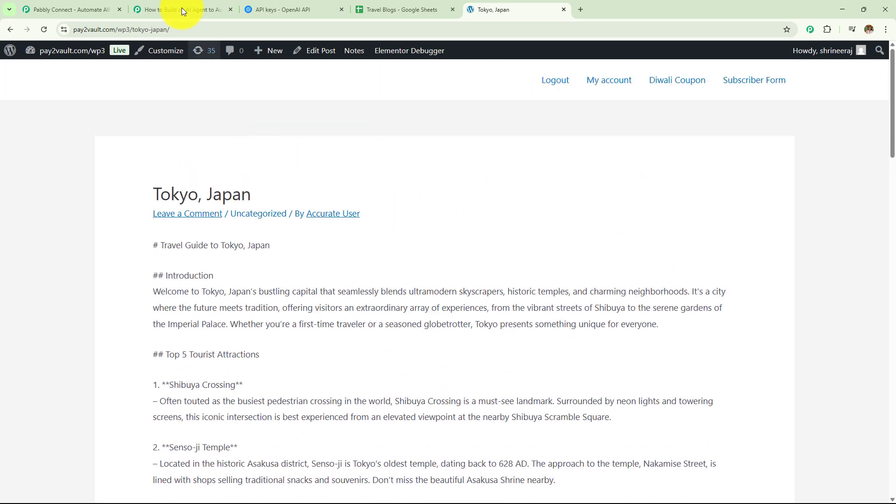
Check the Travel Blogs sheet and the WordPress dashboard, and return to the Pabbly Connect home page.
click(181, 10)
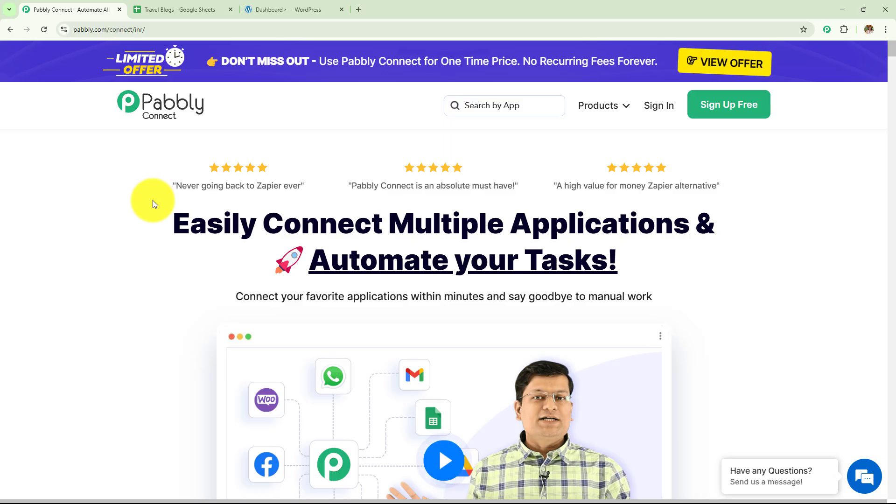
click(206, 5)
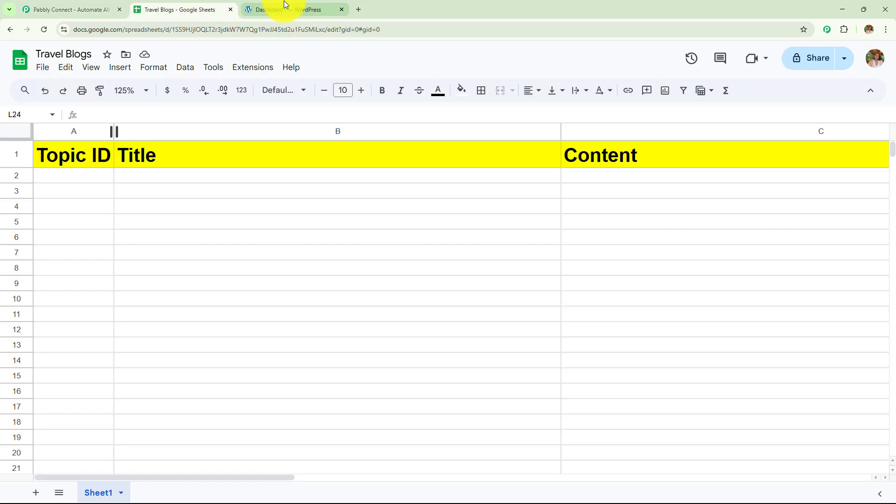
click(285, 6)
click(88, 6)
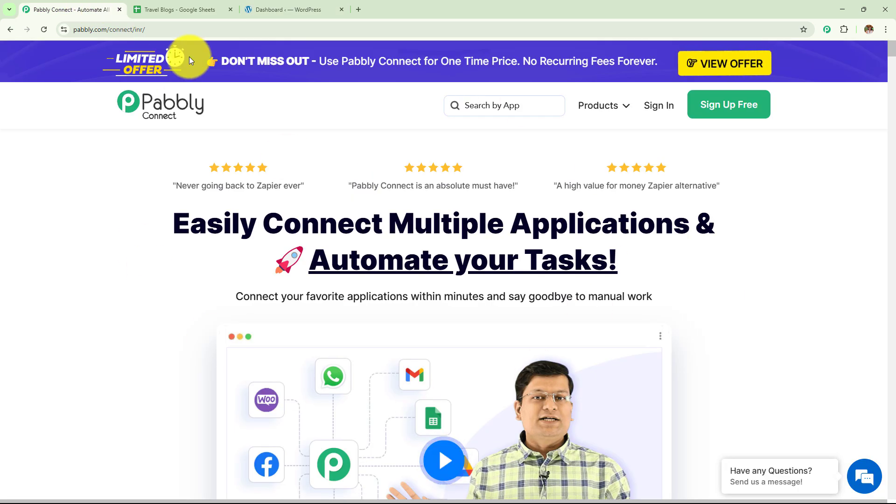
drag(148, 30, 1, 31)
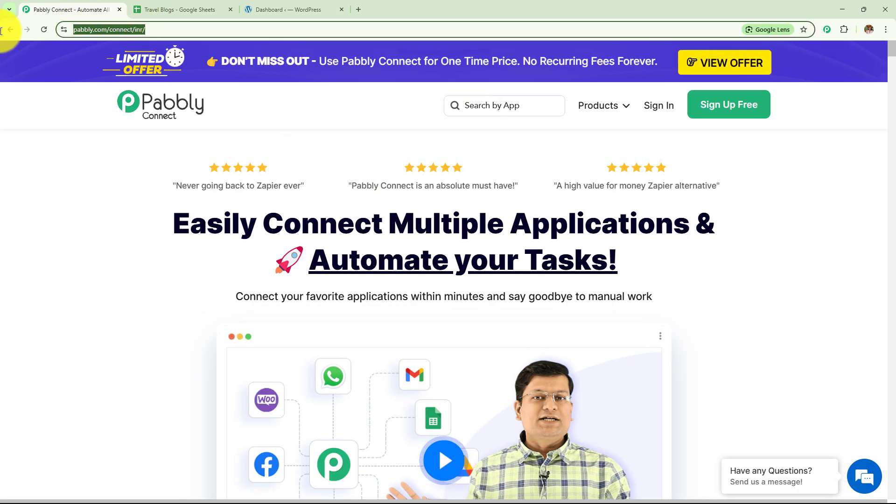
click(68, 240)
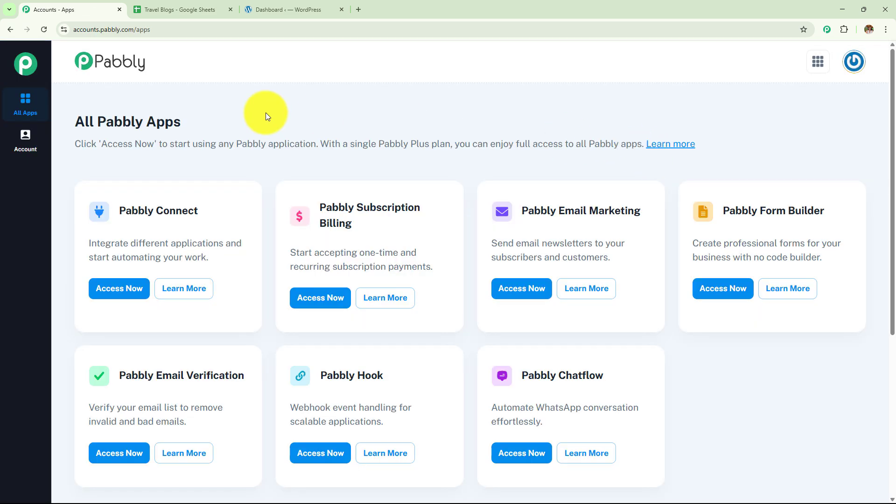
Access Pabbly Connect from the All Pabbly Apps page.
drag(85, 122, 201, 128)
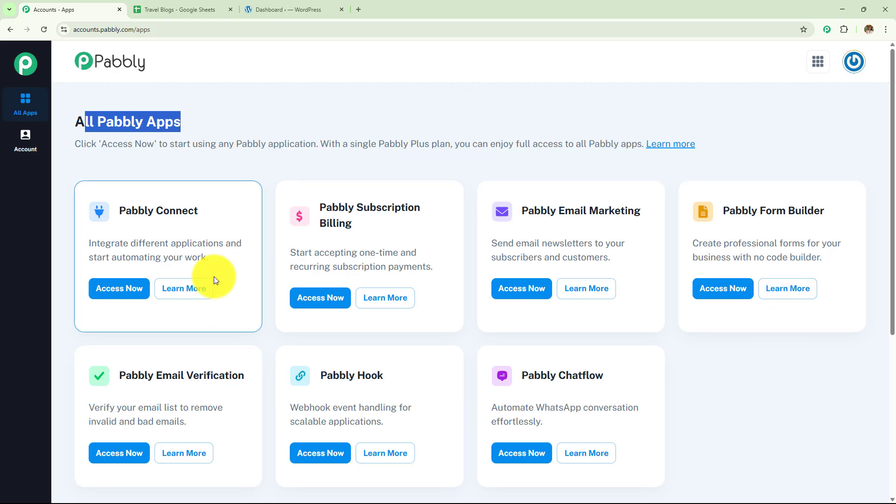
drag(118, 210, 265, 214)
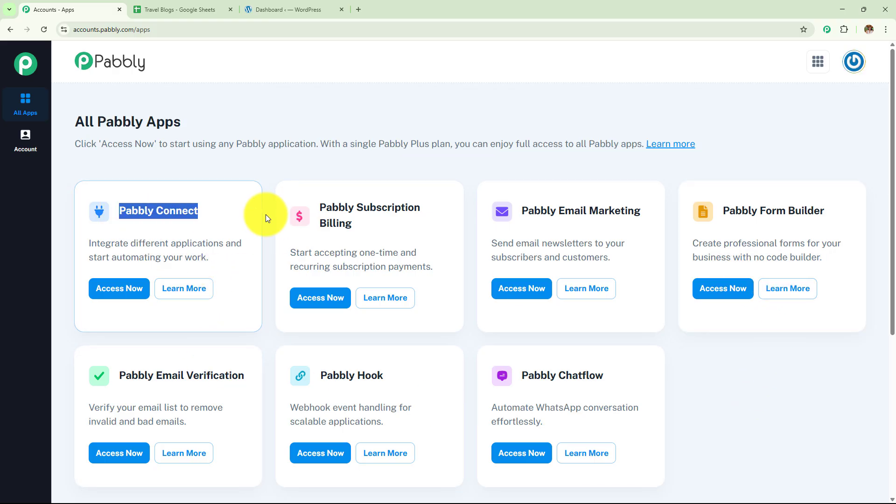
click(127, 289)
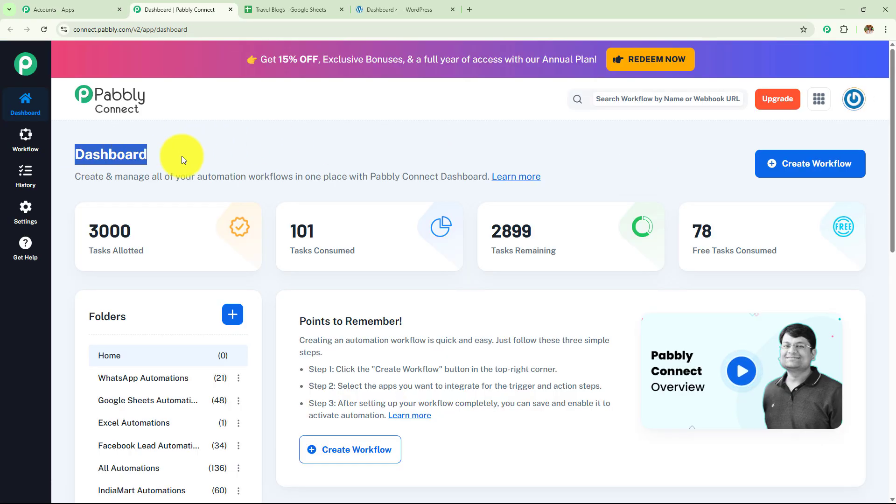
Examine the workflow folders on the dashboard and the options for creating a folder.
scroll(465, 258, down, 1)
scroll(464, 255, down, 8)
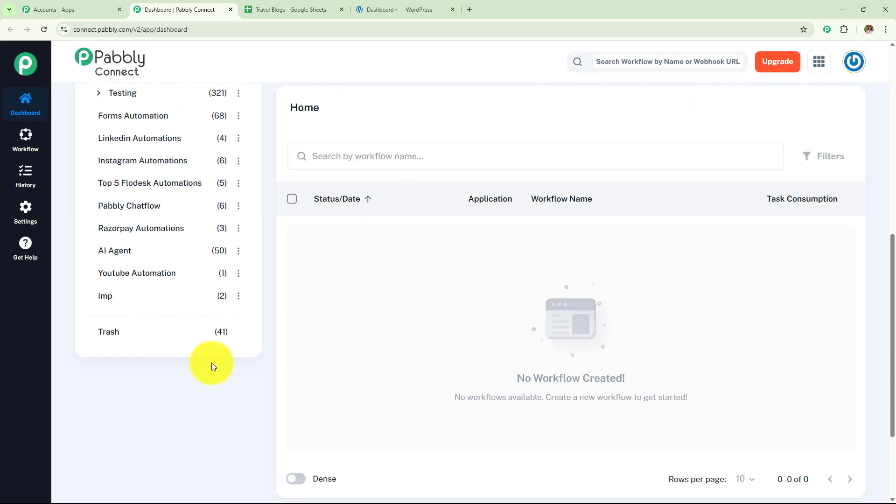
scroll(212, 363, up, 10)
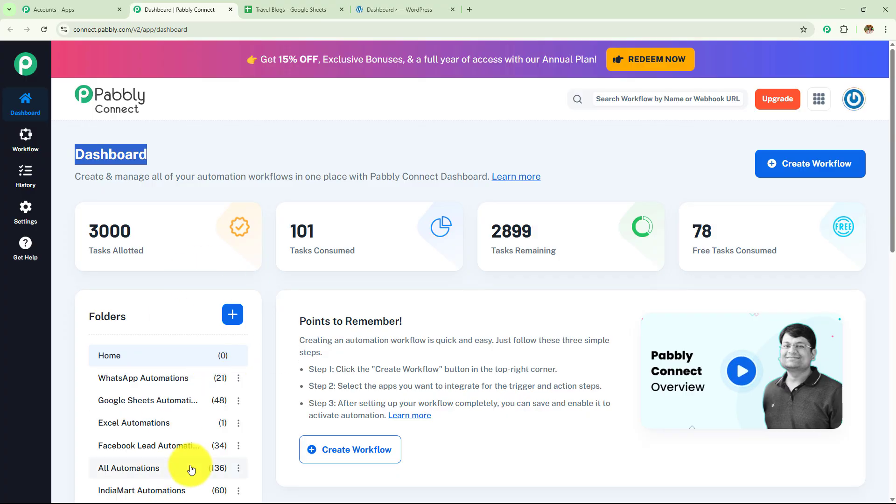
click(237, 323)
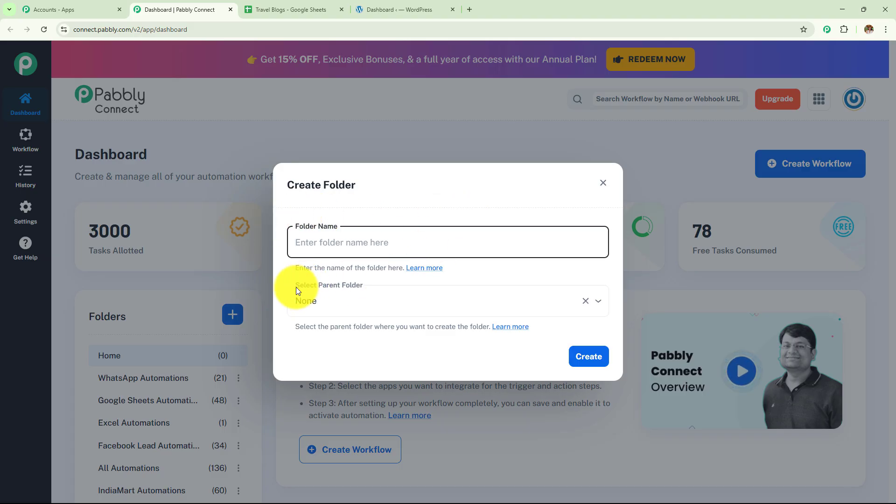
click(603, 183)
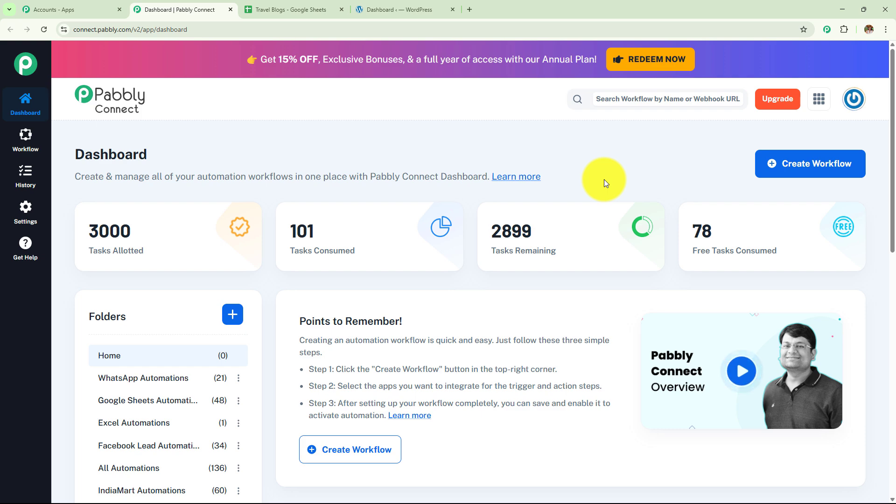
Start a new workflow named "How to Build an AI Agent to Auto-Generate WordPress Travel Guides".
click(830, 163)
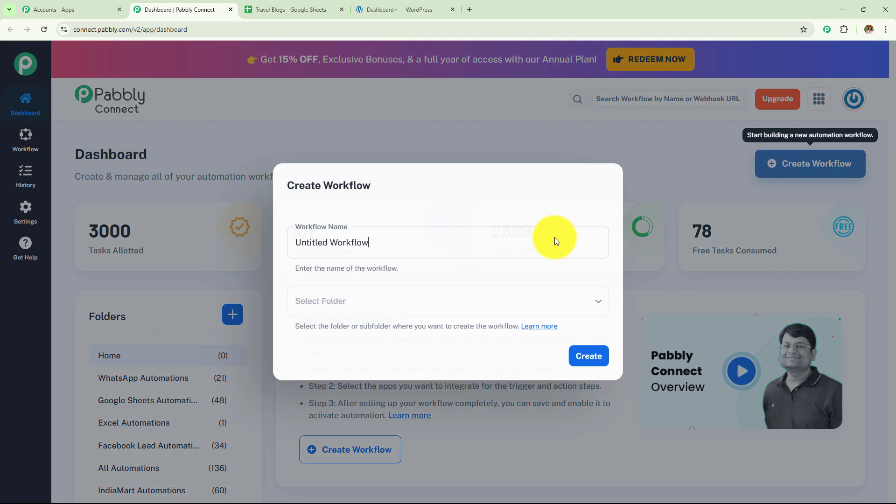
key(BackSpace)
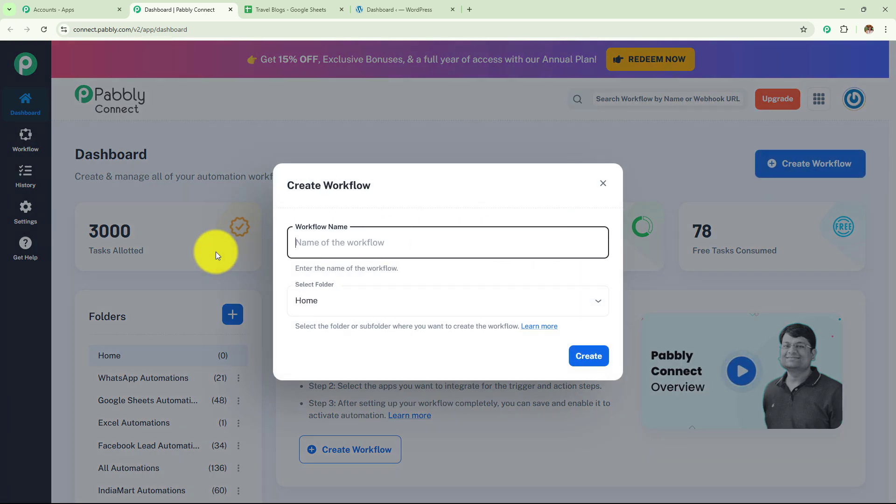
click(365, 303)
scroll(368, 241, down, 5)
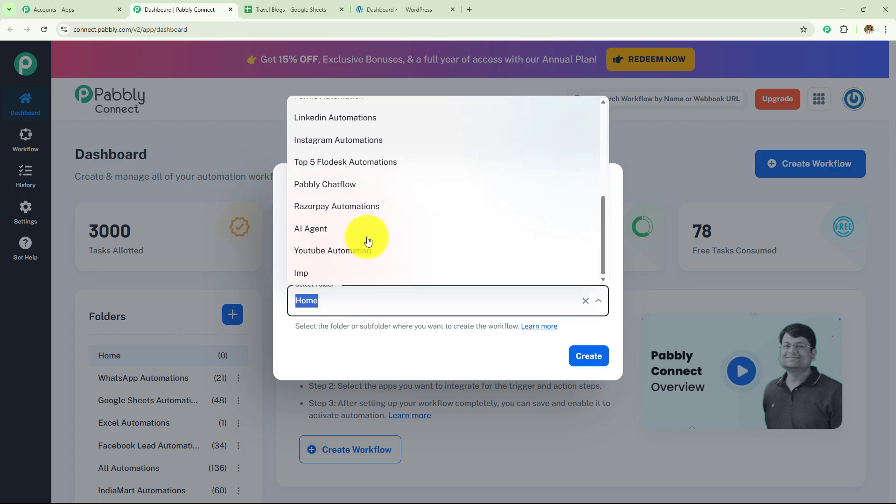
scroll(366, 238, up, 6)
click(353, 349)
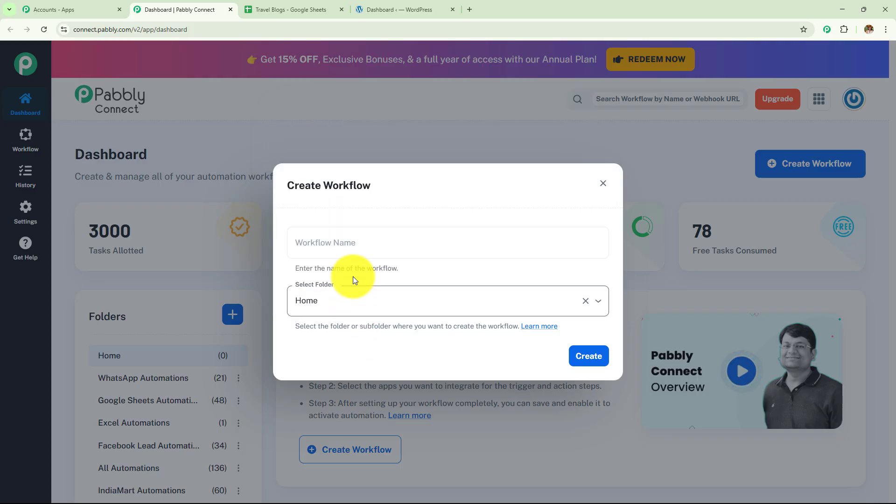
click(355, 252)
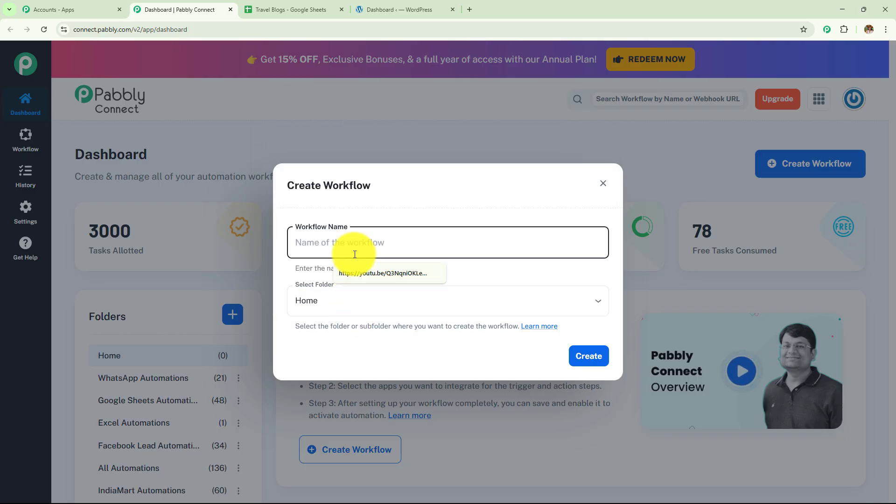
text(How to Build an AI Agent to Auto-Generate WordPress Travel Guides)
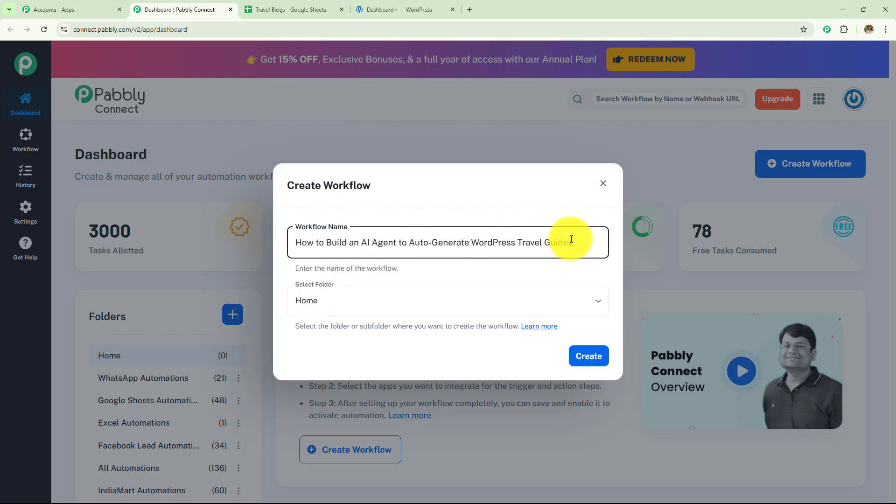
drag(579, 242, 229, 246)
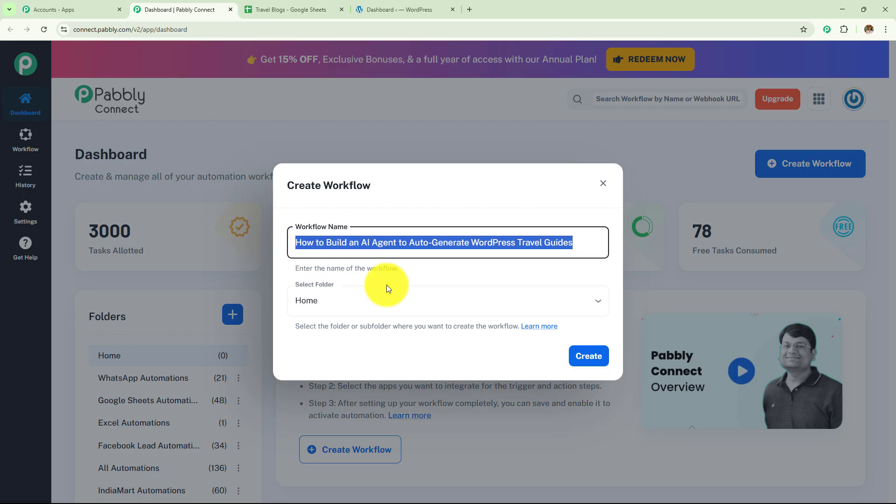
Assign the workflow to the AI Agent folder and create it.
click(422, 304)
scroll(427, 214, down, 5)
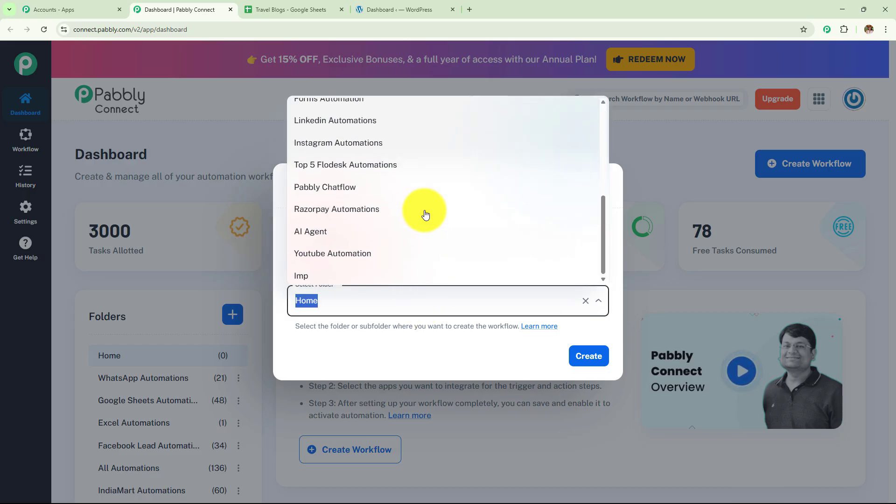
scroll(425, 214, up, 5)
scroll(425, 215, down, 5)
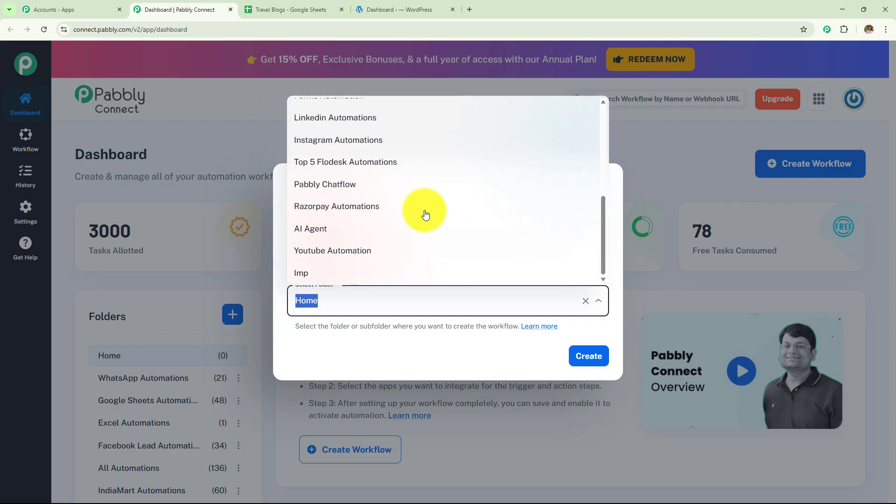
click(366, 232)
click(587, 355)
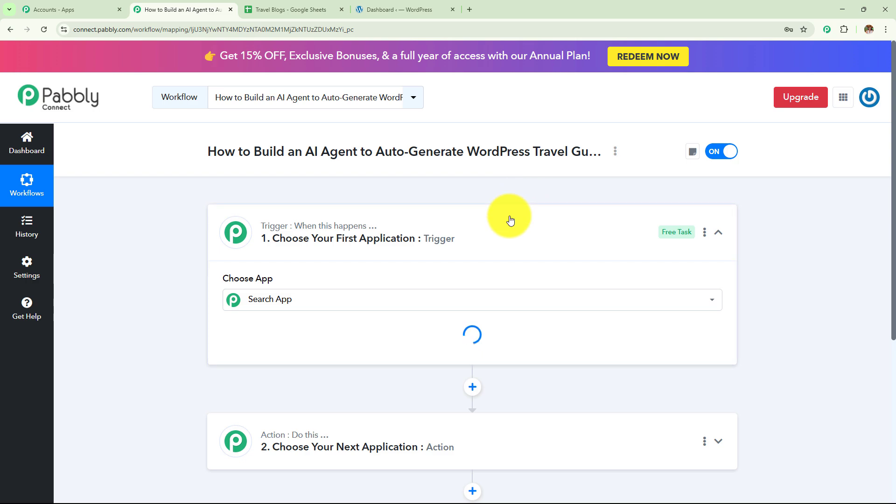
Collapse the trigger step and check the Travel Blogs sheet before returning to the workflow.
click(514, 221)
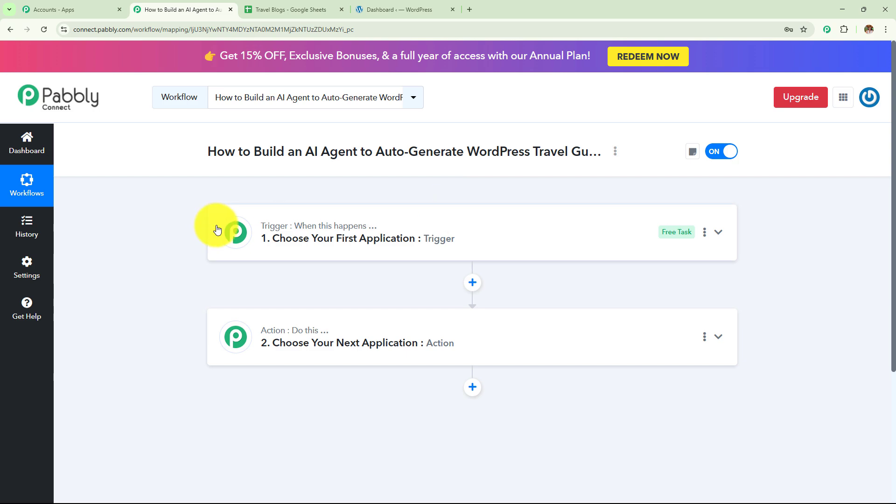
click(281, 12)
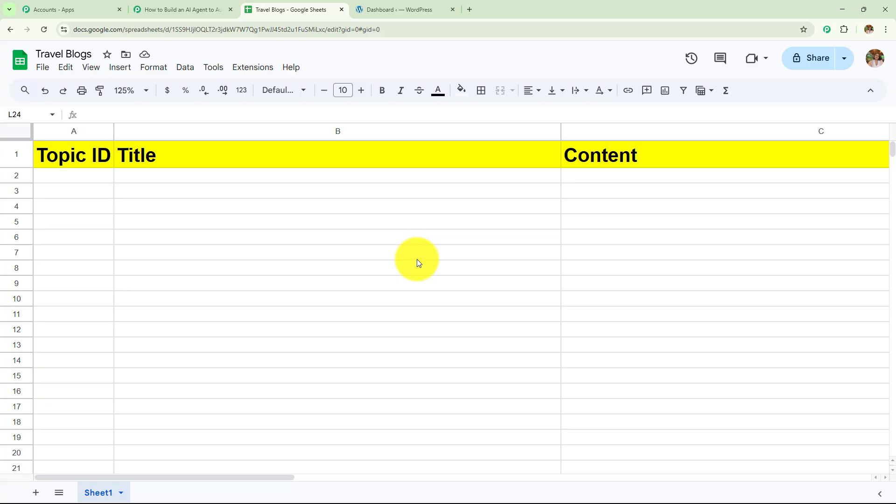
key(ctrl+shift+Tab)
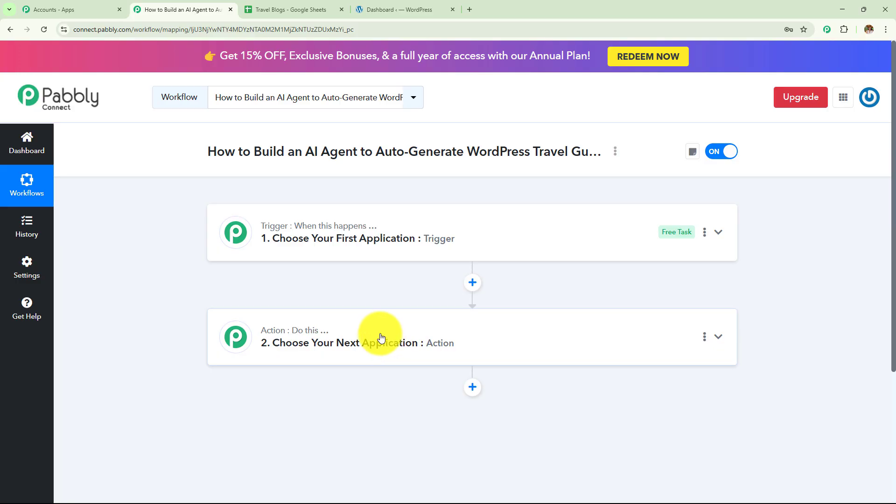
Set the trigger app to Google Sheets with the event New or Updated Spreadsheet Row.
click(374, 231)
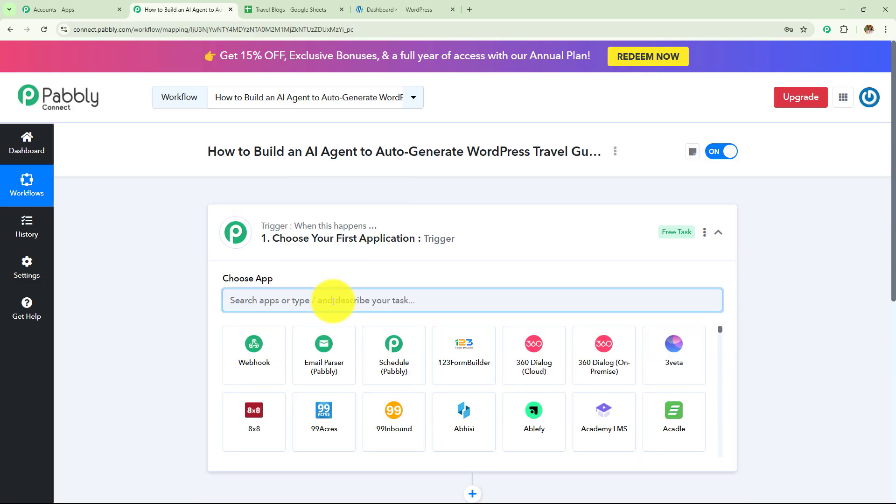
text(Googl)
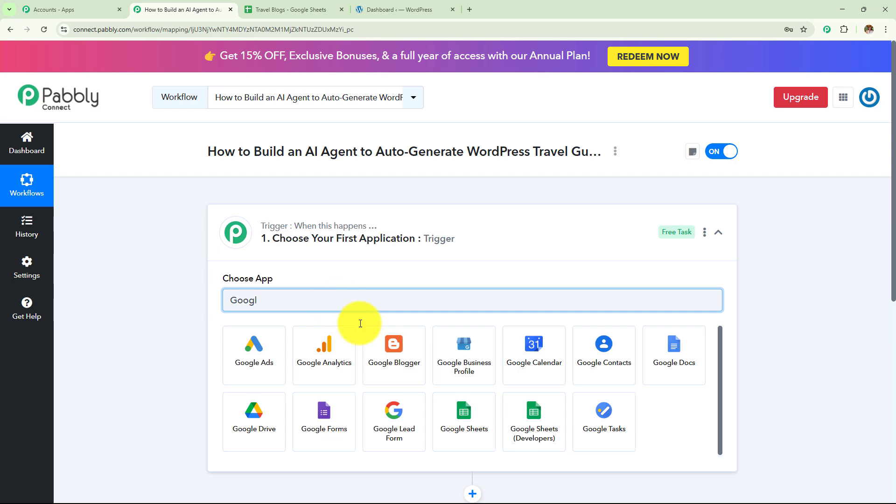
click(469, 435)
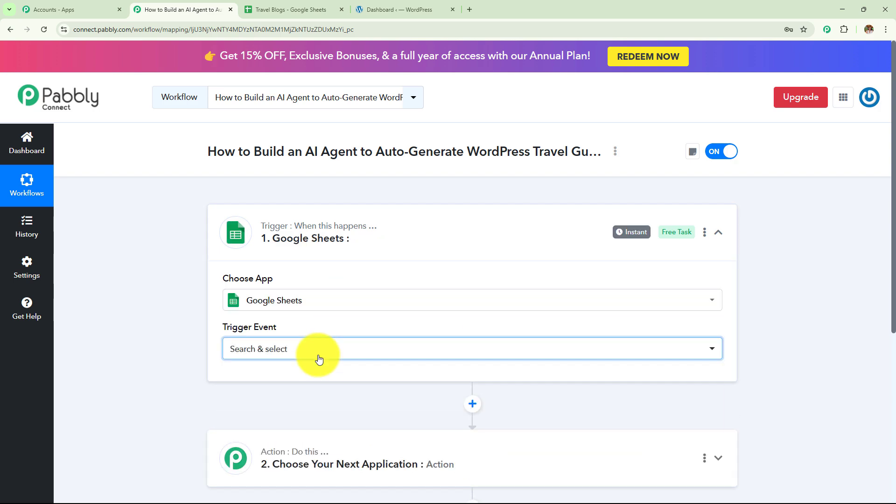
click(319, 359)
click(382, 407)
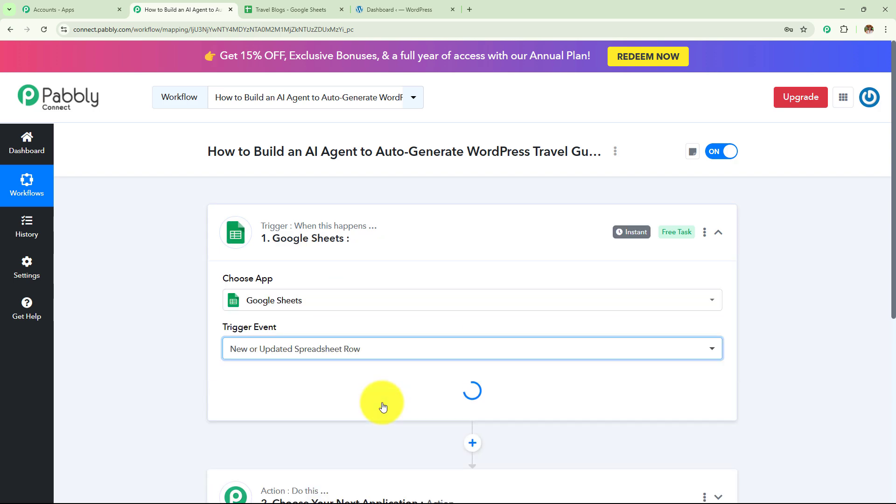
Examine the trigger's webhook URL and setup instructions, comparing them with the Travel Blogs sheet.
scroll(383, 407, down, 4)
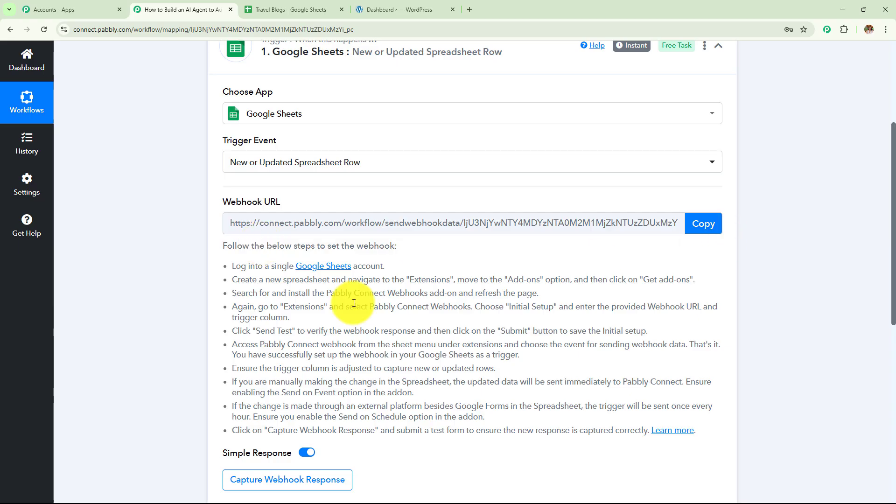
scroll(324, 310, down, 3)
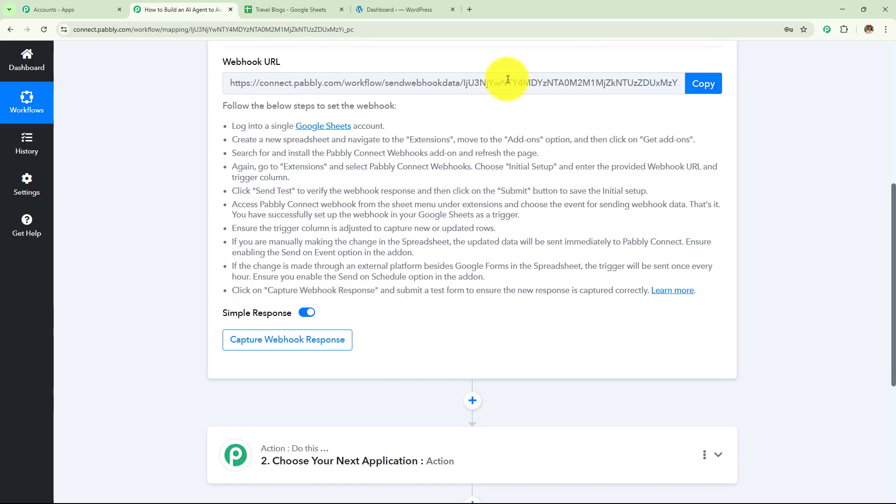
scroll(451, 202, up, 4)
scroll(449, 205, down, 3)
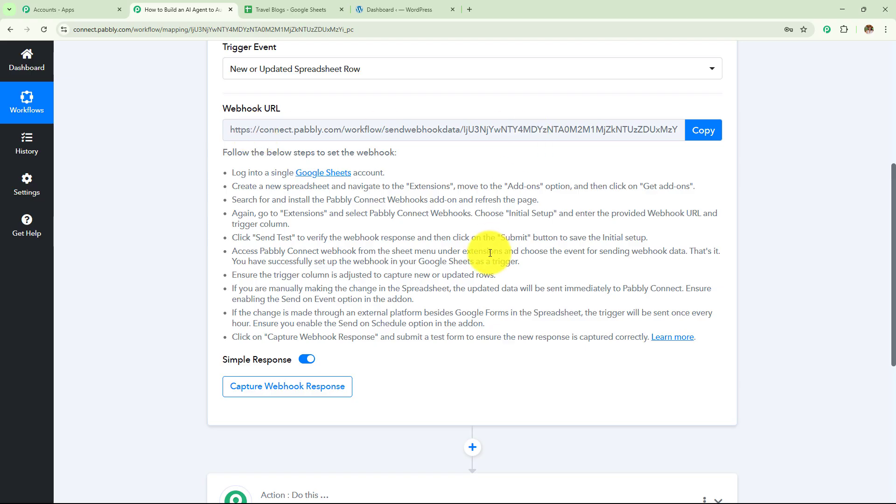
drag(209, 160, 536, 371)
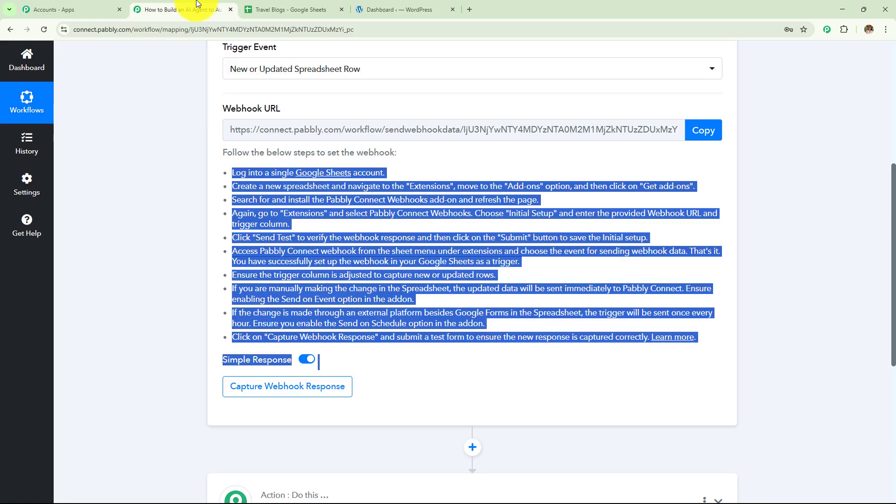
click(280, 9)
click(338, 366)
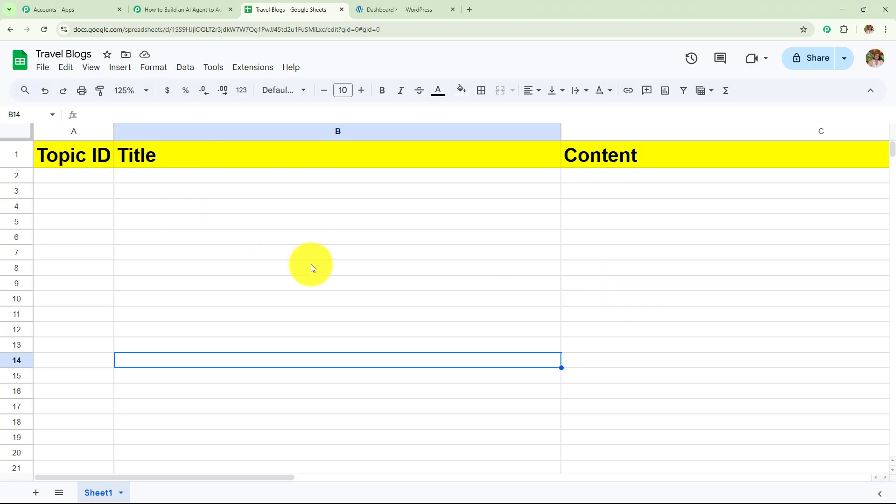
click(210, 8)
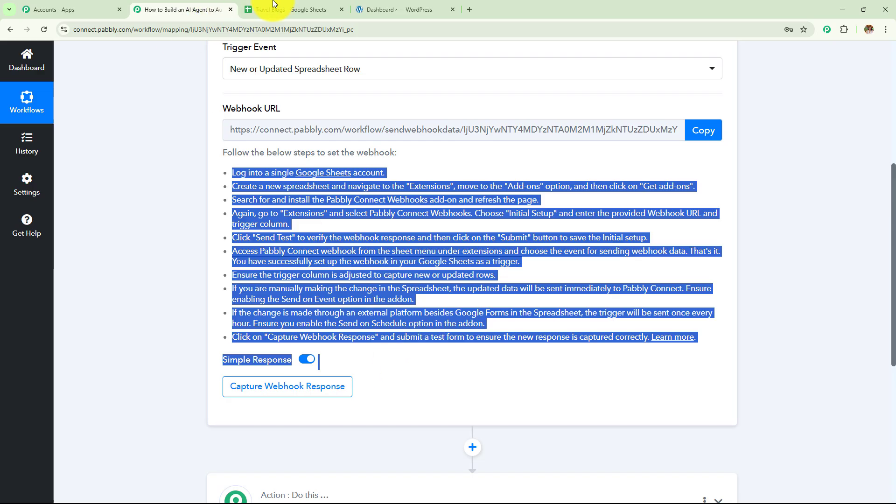
Add a first row to the Travel Blogs sheet with Topic ID 1 and title "Paris, France".
click(310, 8)
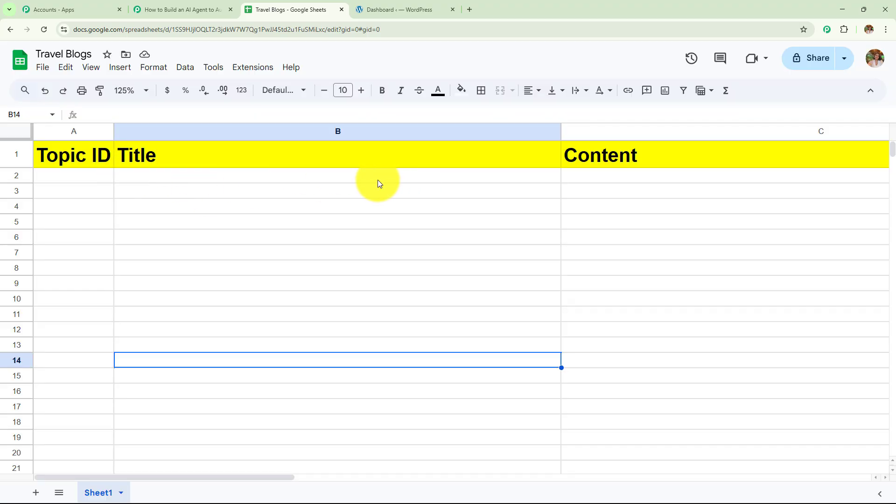
click(53, 175)
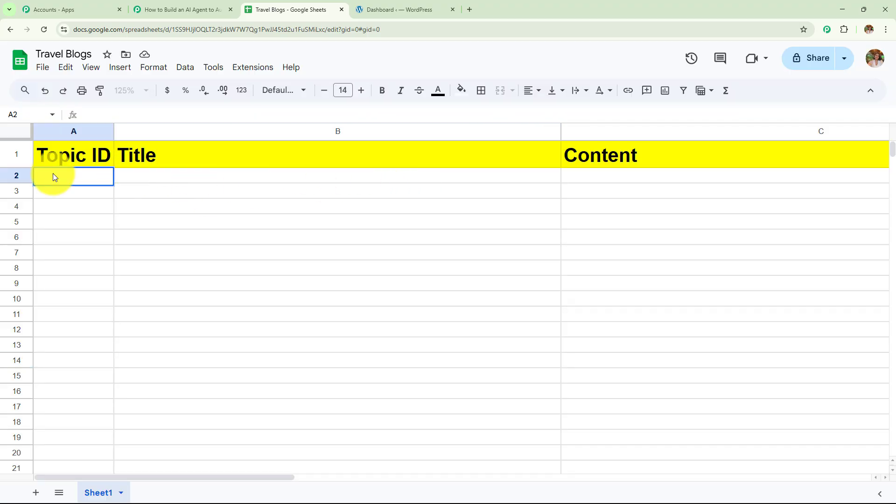
click(146, 174)
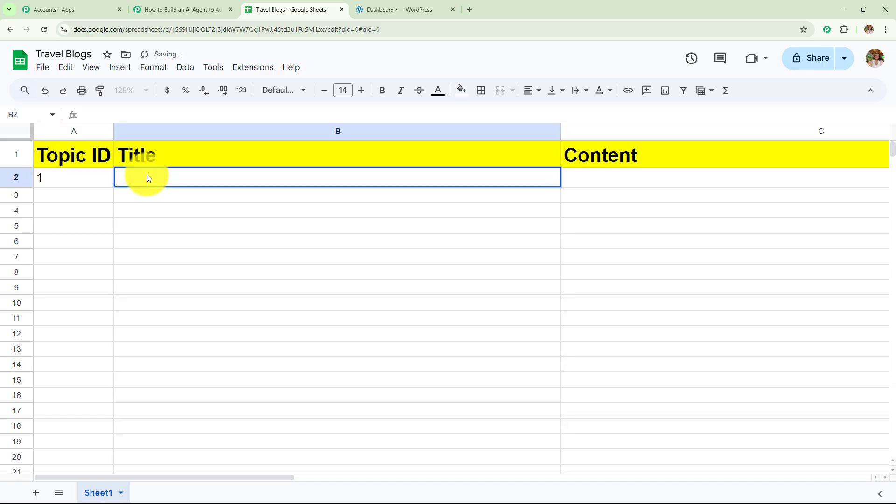
text(Paris, France)
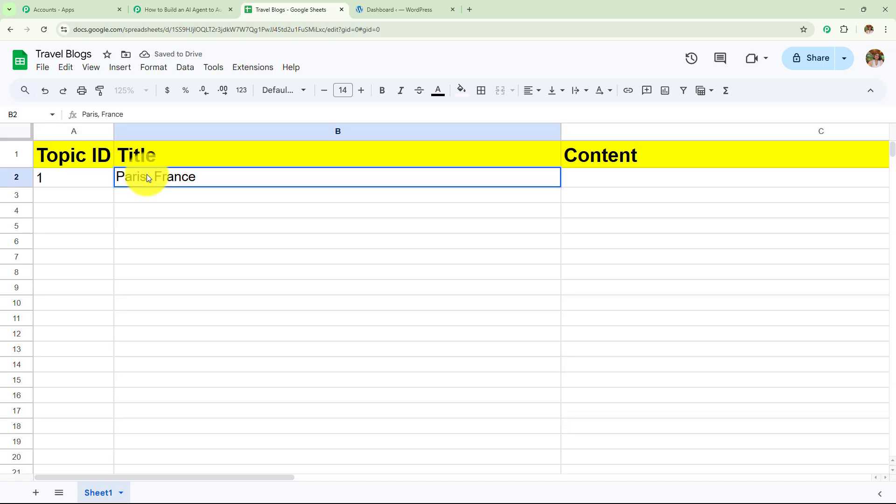
key(Return)
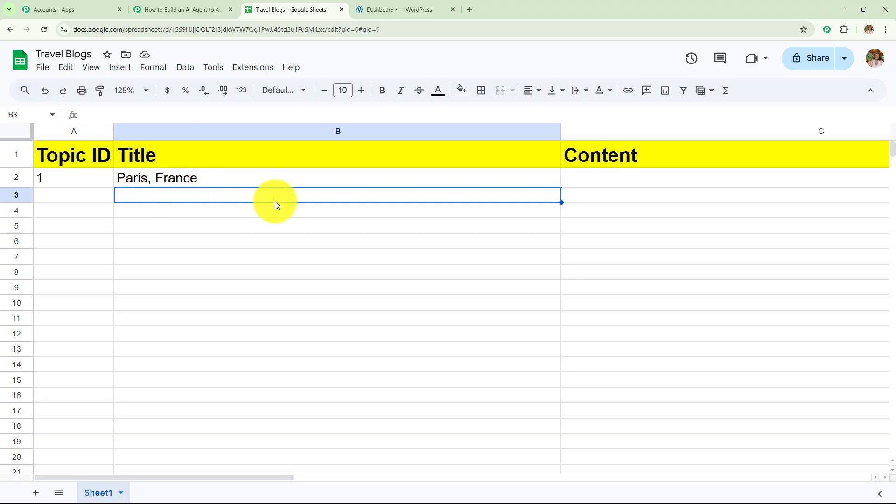
Review the Google Sheets trigger settings and webhook instructions again, and return to the Travel Blogs sheet.
click(182, 9)
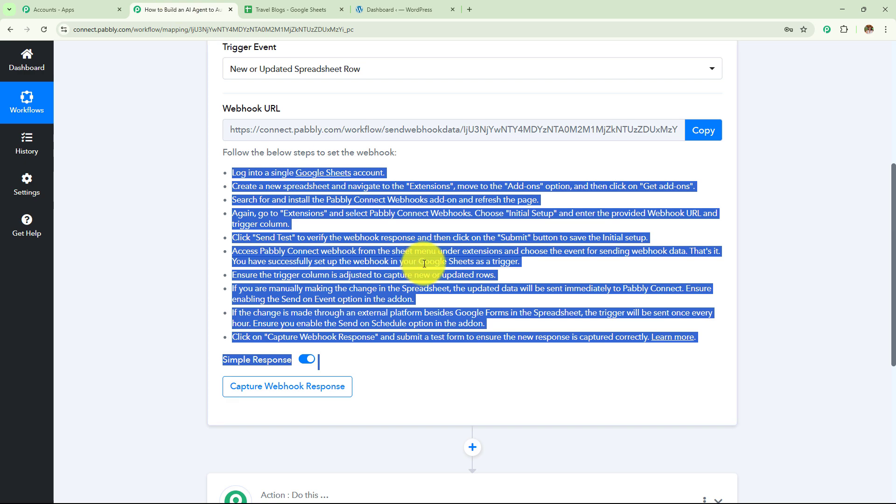
scroll(455, 242, down, 2)
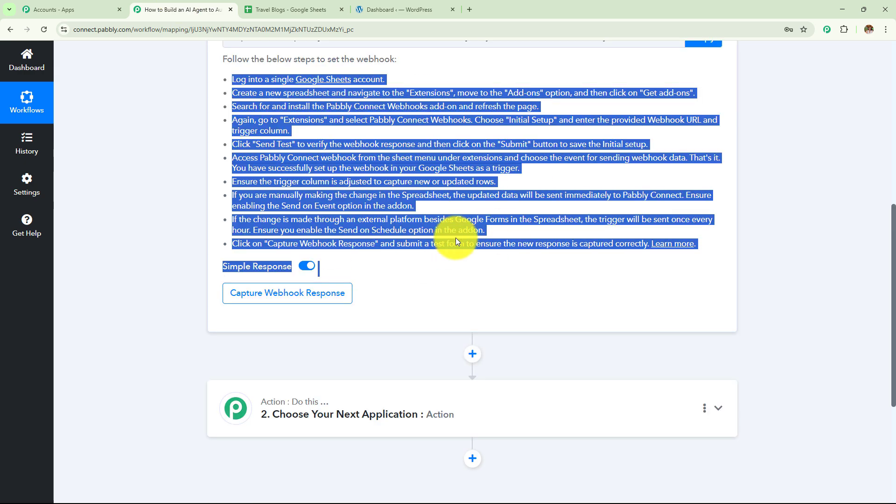
scroll(457, 241, up, 7)
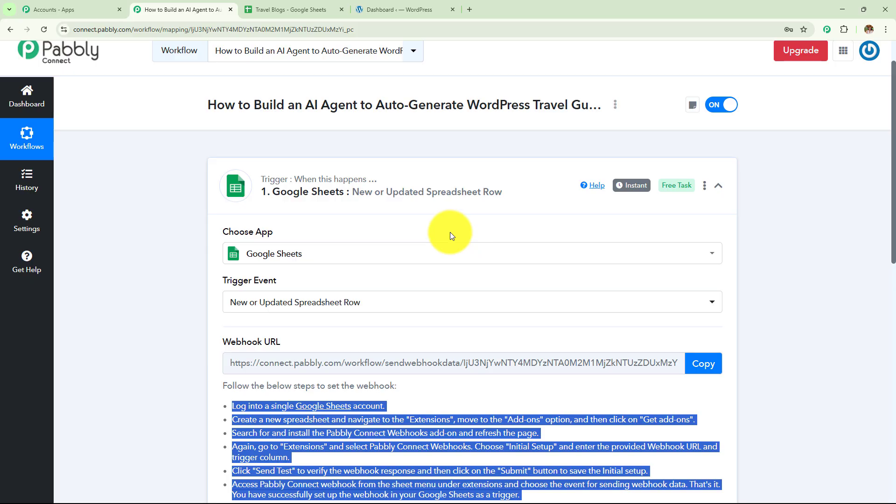
click(285, 9)
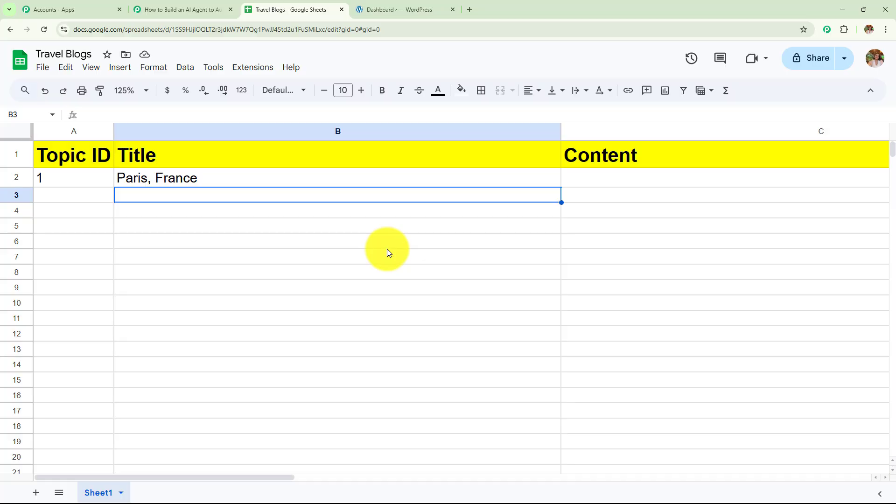
click(183, 21)
click(183, 9)
click(290, 14)
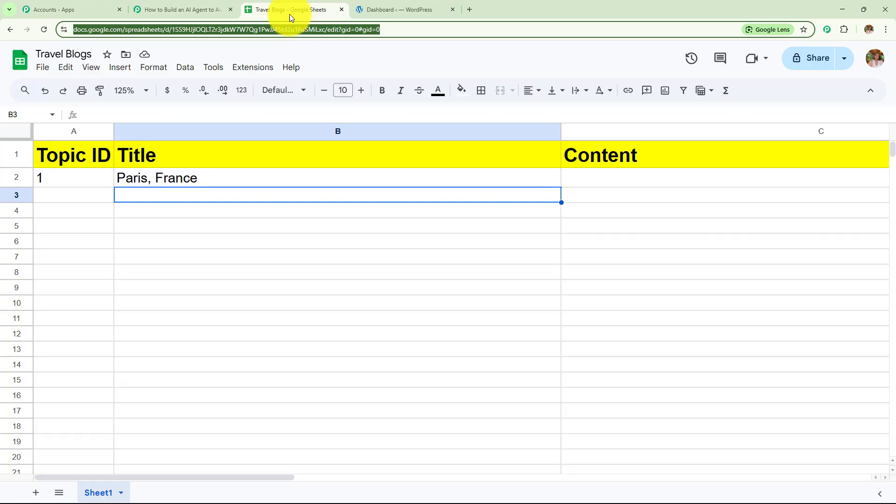
Open the Google Workspace Marketplace from the Travel Blogs sheet to get add-ons.
click(289, 287)
click(257, 68)
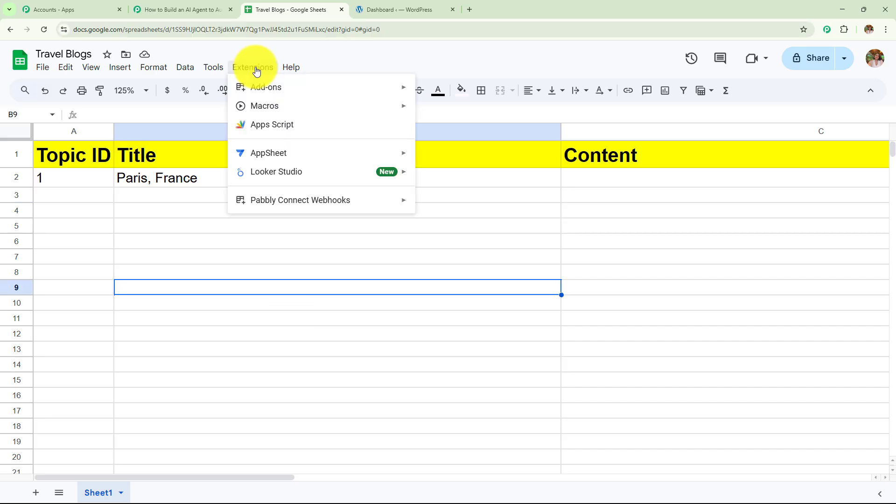
mouse_move(256, 86)
click(451, 96)
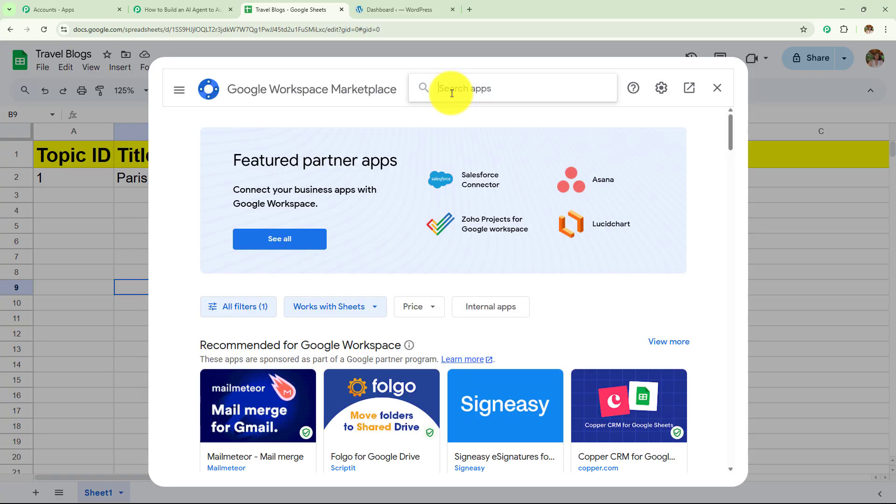
Search the Marketplace for "Pabbly Connect Webhooks", check the add-on's installation status, and return to the sheet.
text(Pabb)
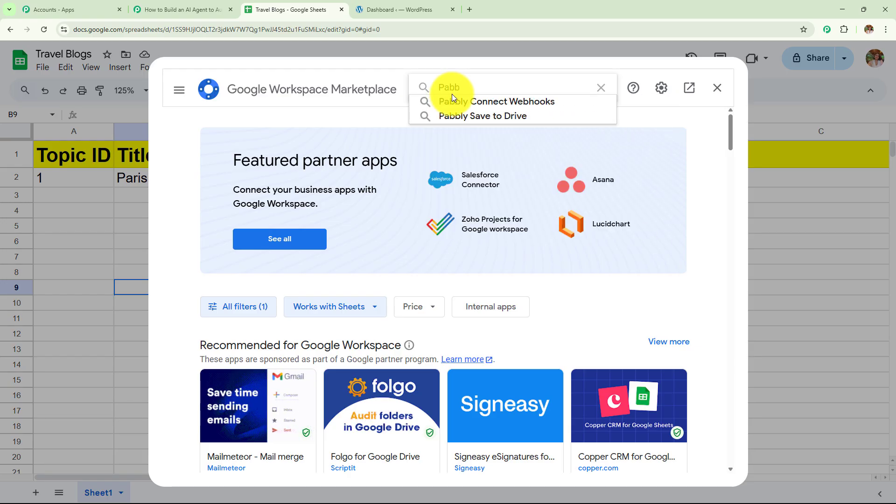
click(446, 102)
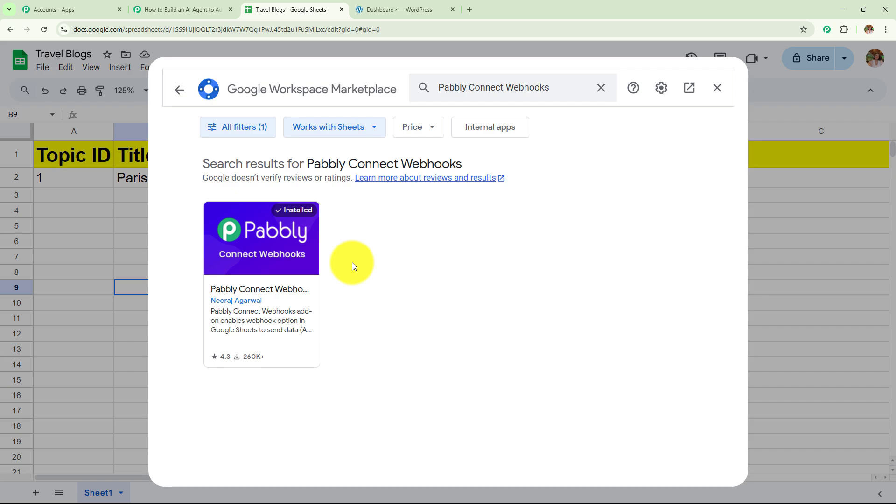
click(719, 87)
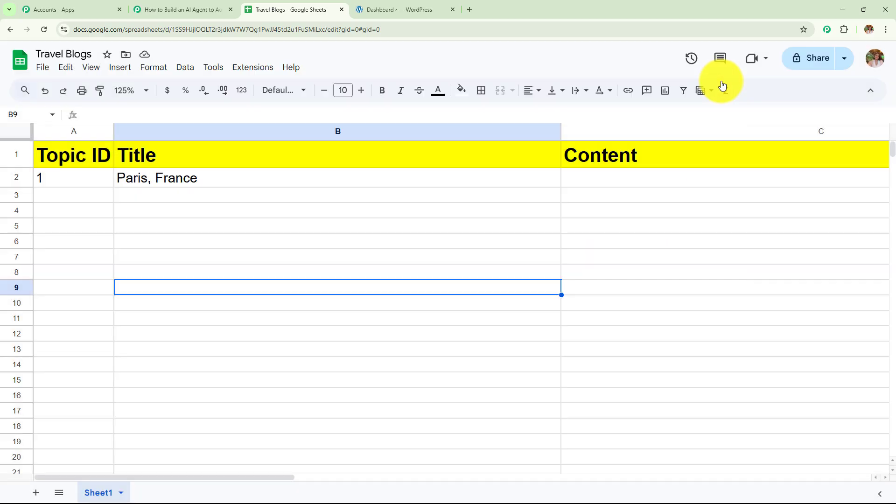
Open the Pabbly Connect Webhooks Initial Setup for Sheet1 and review its webhook URL and trigger column fields.
click(253, 68)
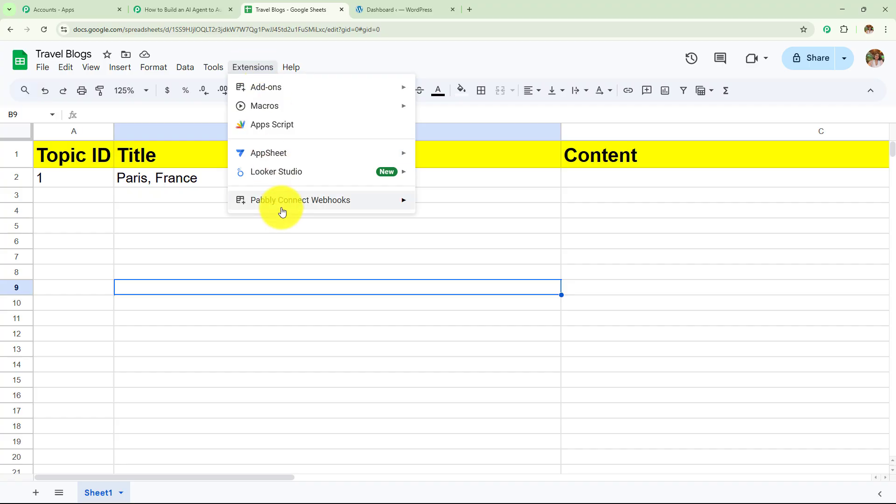
mouse_move(290, 204)
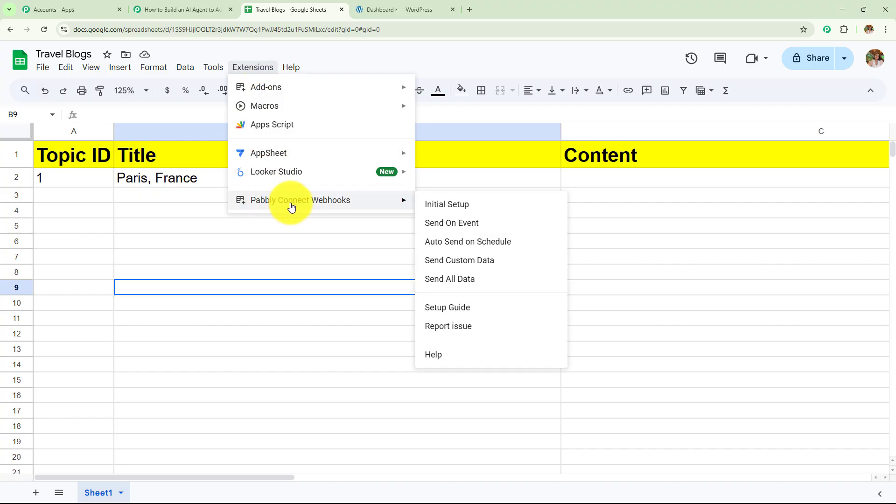
click(456, 206)
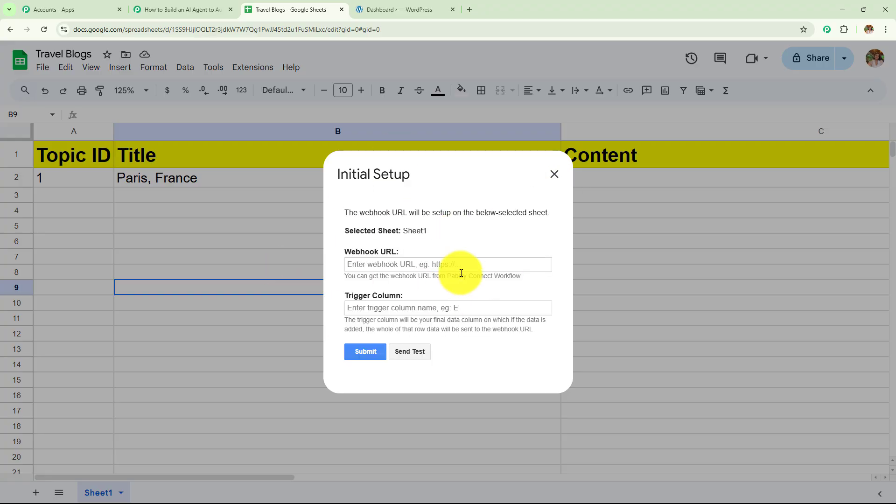
drag(343, 255, 449, 256)
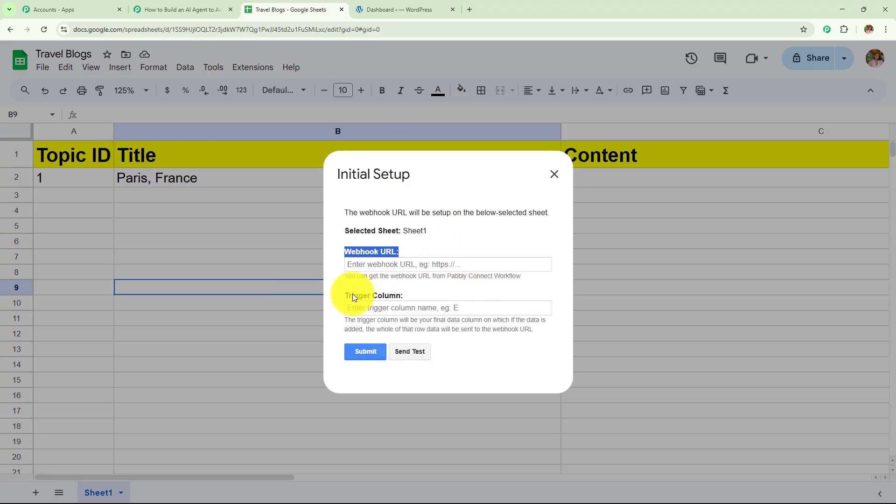
drag(345, 296, 430, 299)
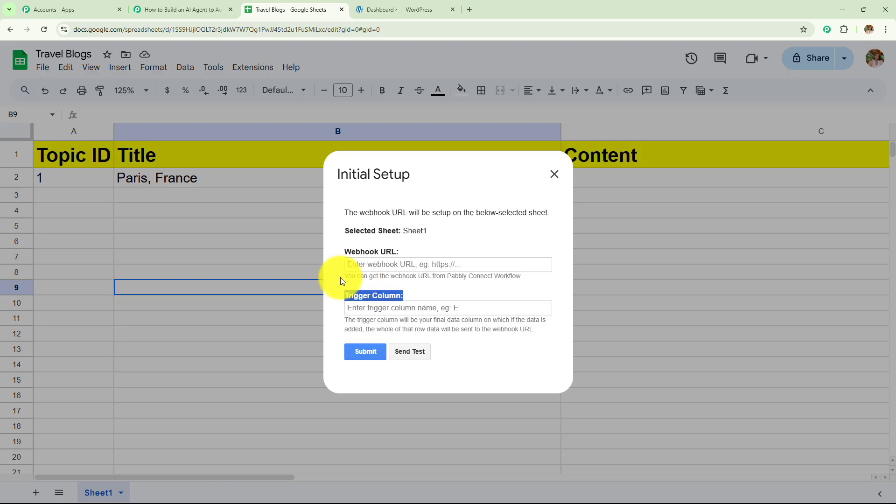
drag(340, 277, 528, 281)
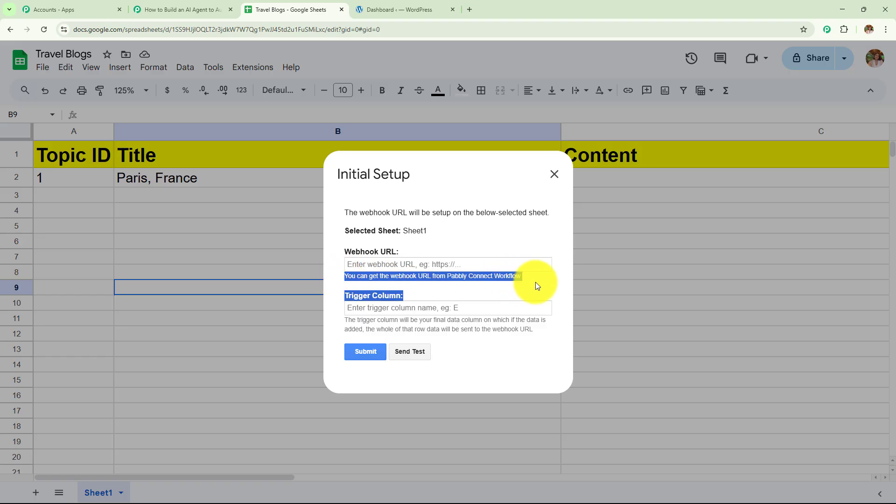
Copy the webhook URL from the Pabbly Connect trigger into the Webhook URL field of the sheet's Initial Setup.
click(173, 9)
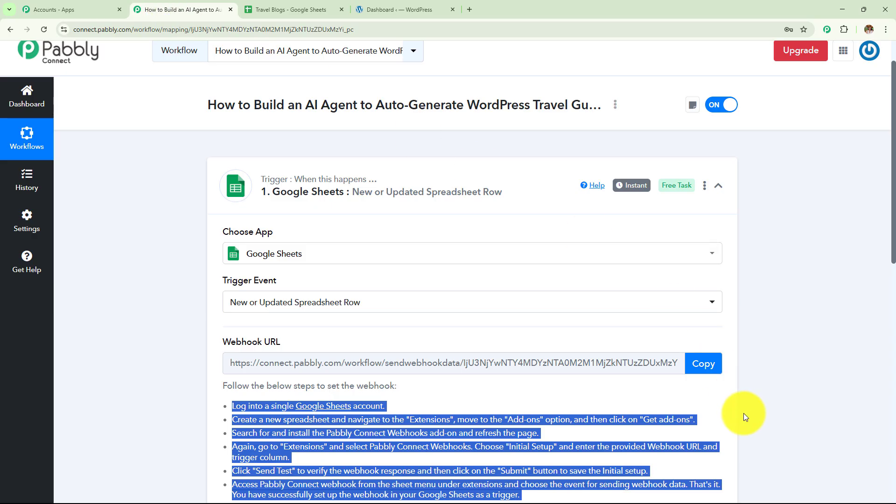
click(708, 371)
click(320, 12)
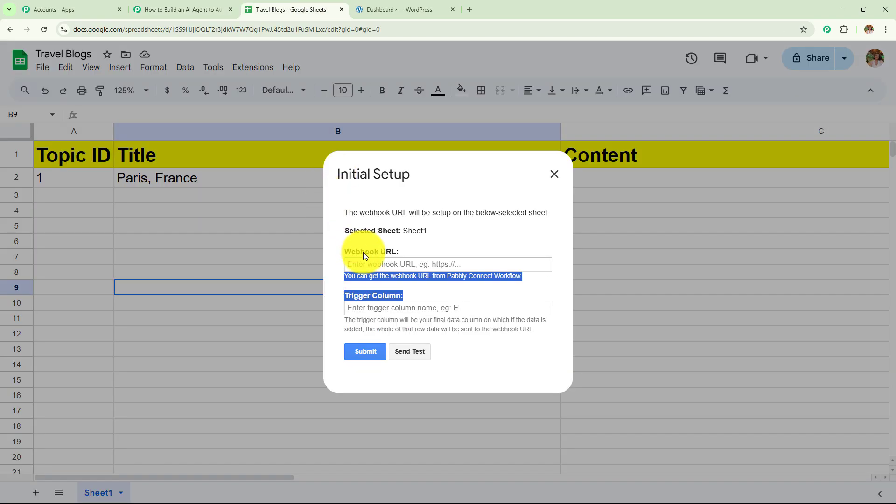
click(388, 266)
key(ctrl+v)
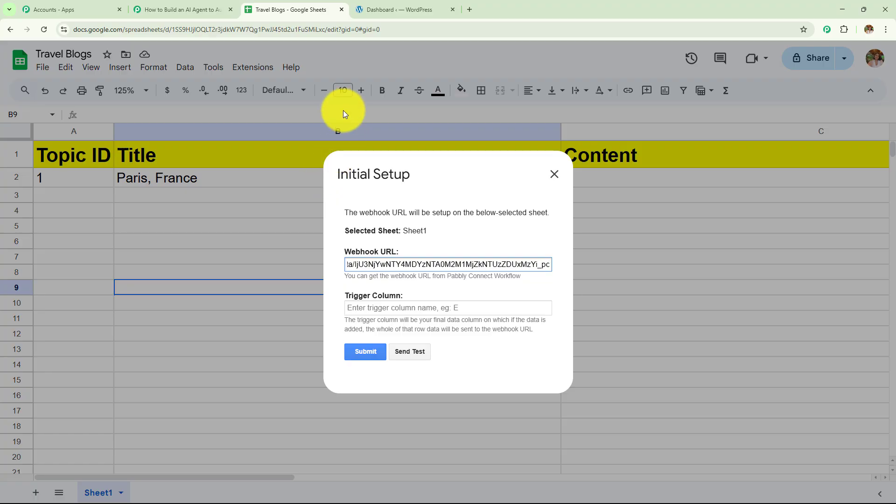
Set the trigger column to B and send the test data to the webhook.
click(388, 308)
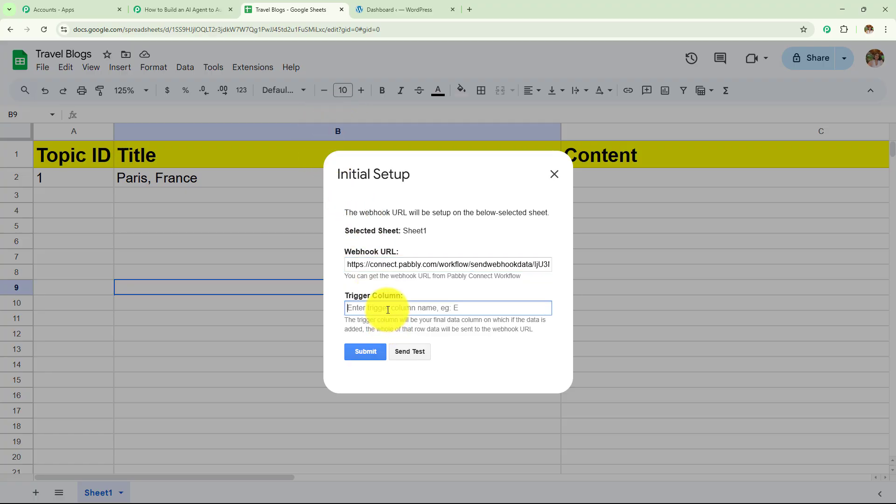
text(B)
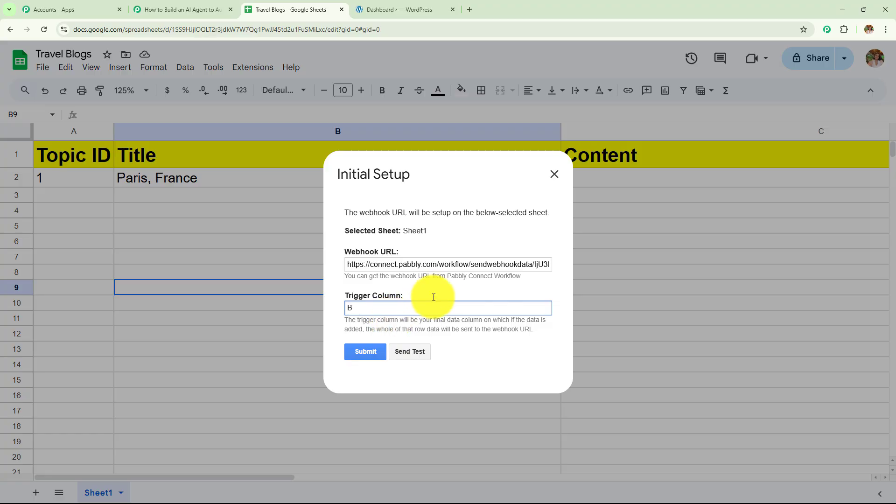
click(407, 354)
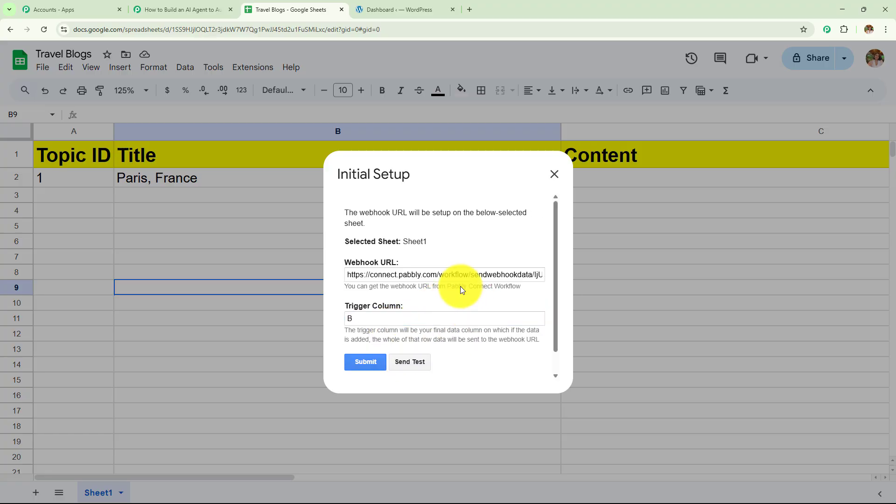
scroll(461, 287, down, 1)
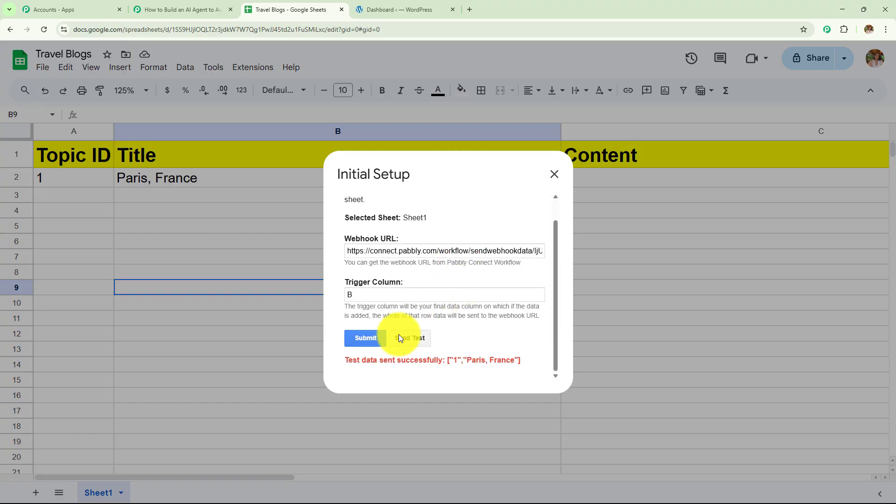
drag(341, 360, 525, 358)
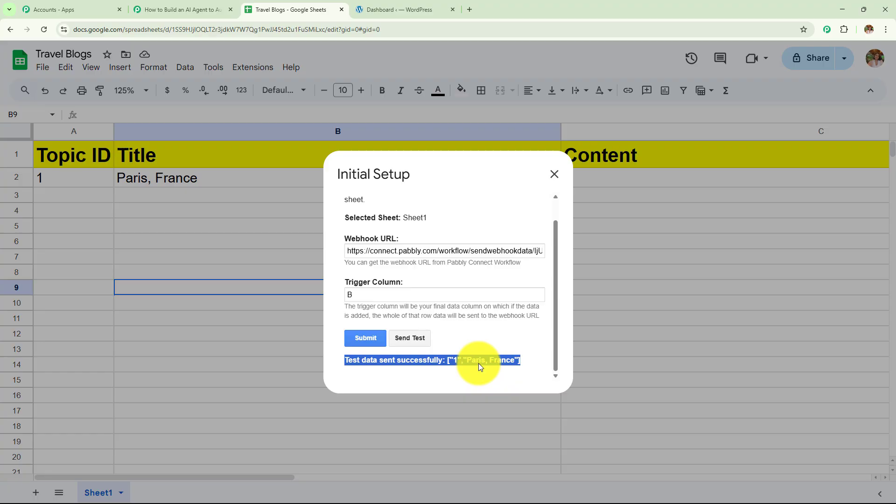
Submit the webhook's Initial Setup and close the dialog.
click(354, 340)
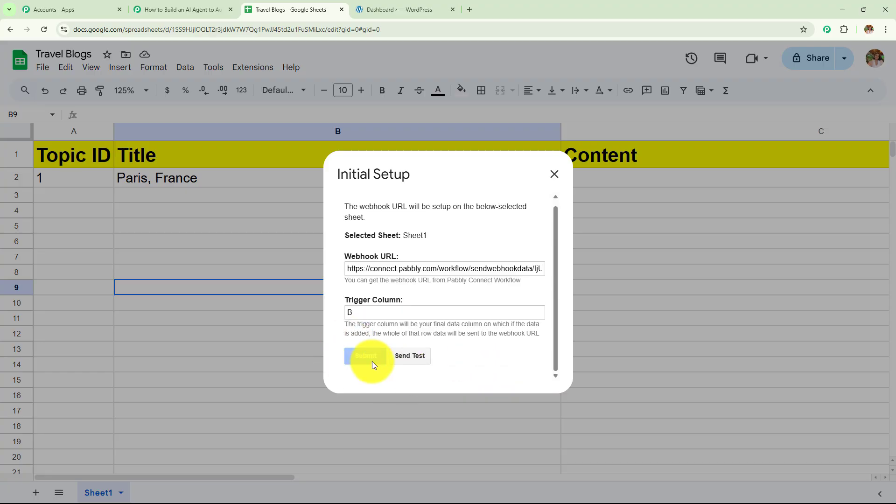
scroll(507, 285, down, 1)
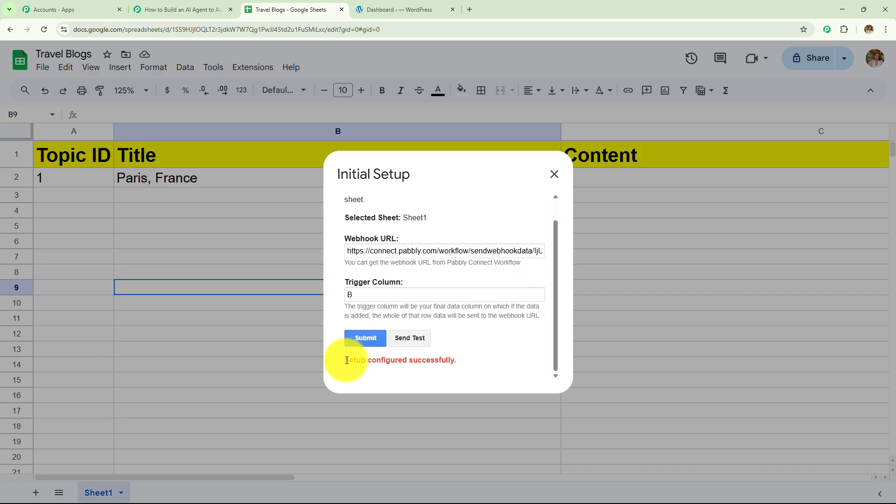
drag(344, 361, 487, 360)
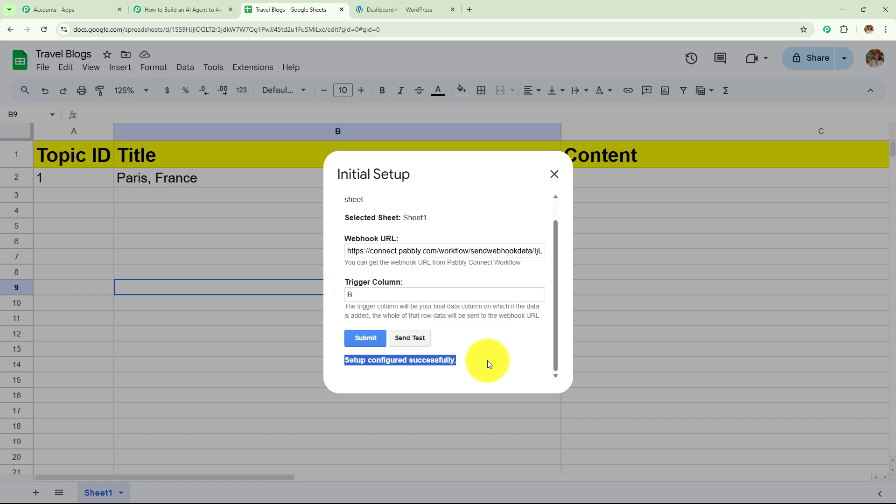
click(554, 176)
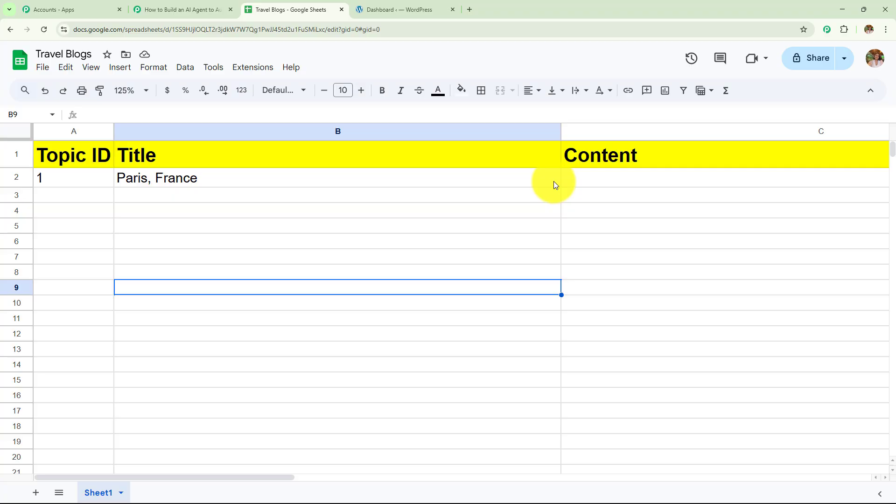
Enable Send On Event for the Pabbly Connect Webhooks add-on and check that the option is active.
click(240, 66)
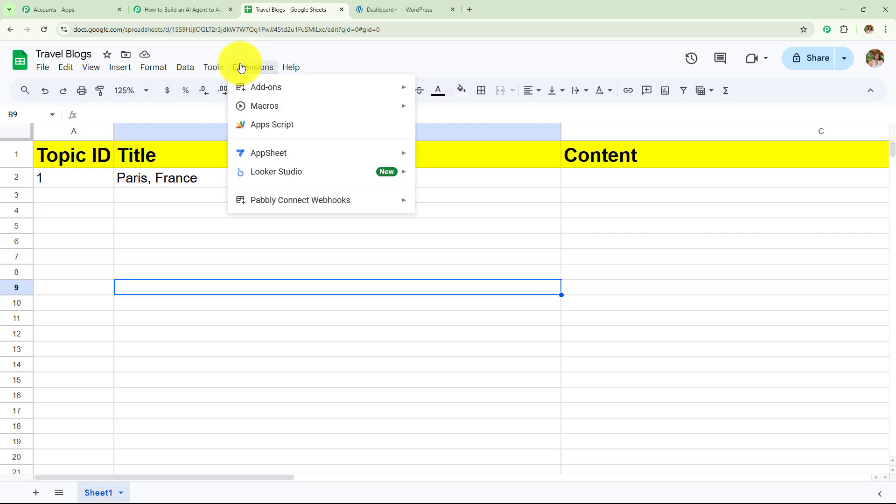
mouse_move(271, 198)
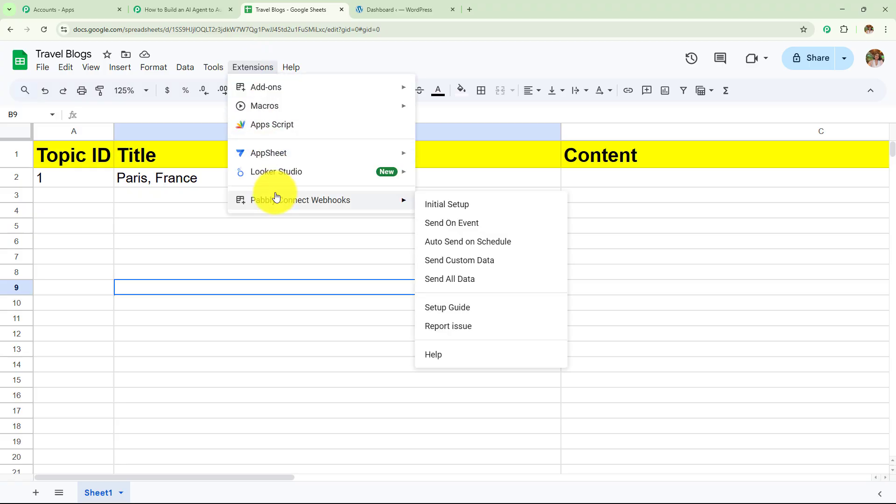
click(457, 224)
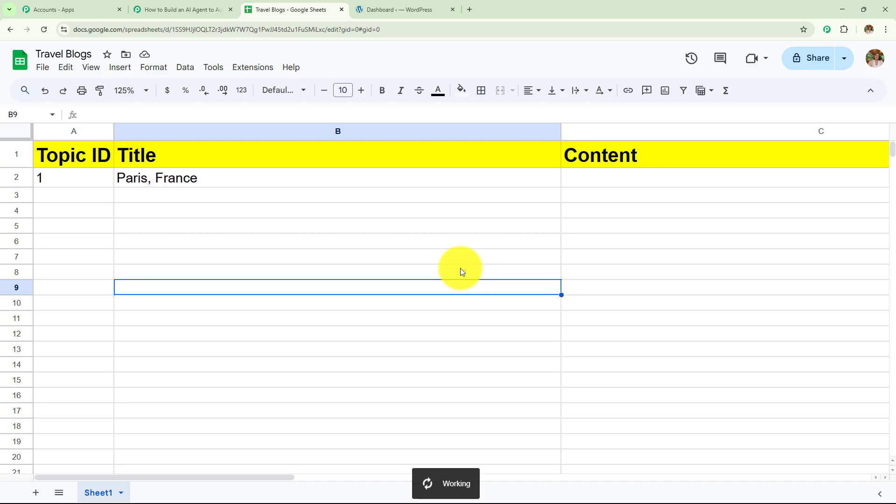
click(257, 70)
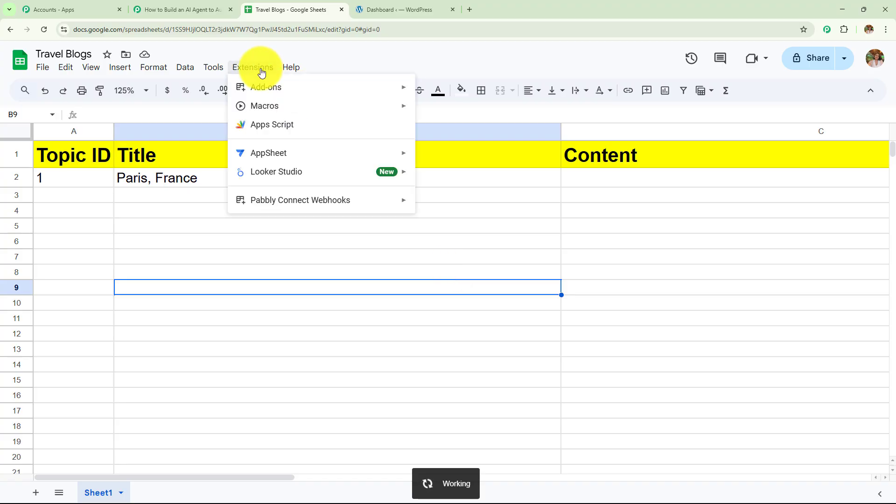
mouse_move(288, 205)
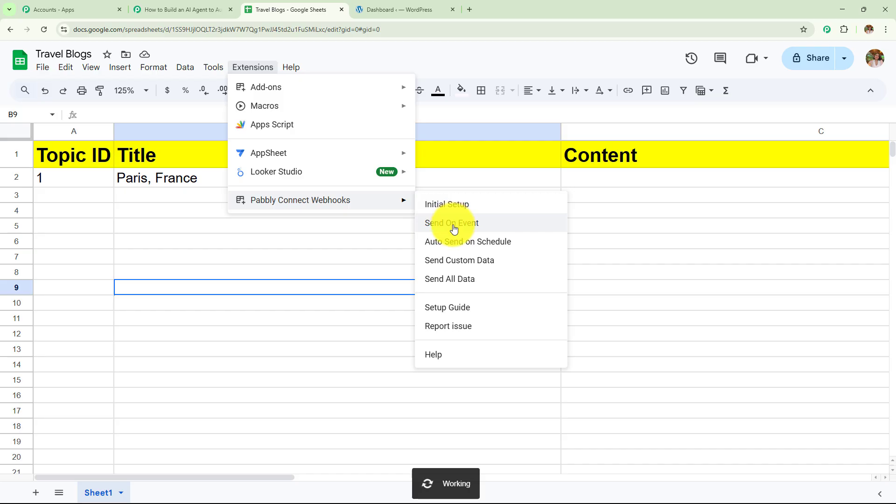
mouse_move(371, 201)
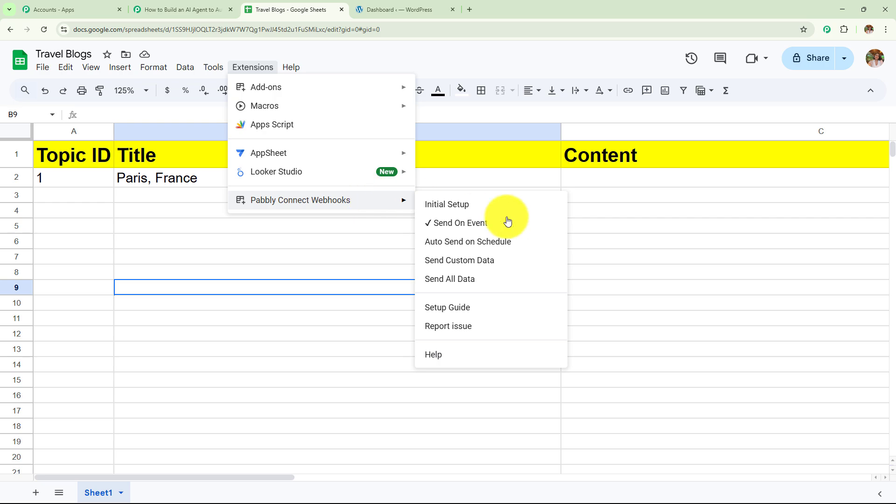
click(685, 262)
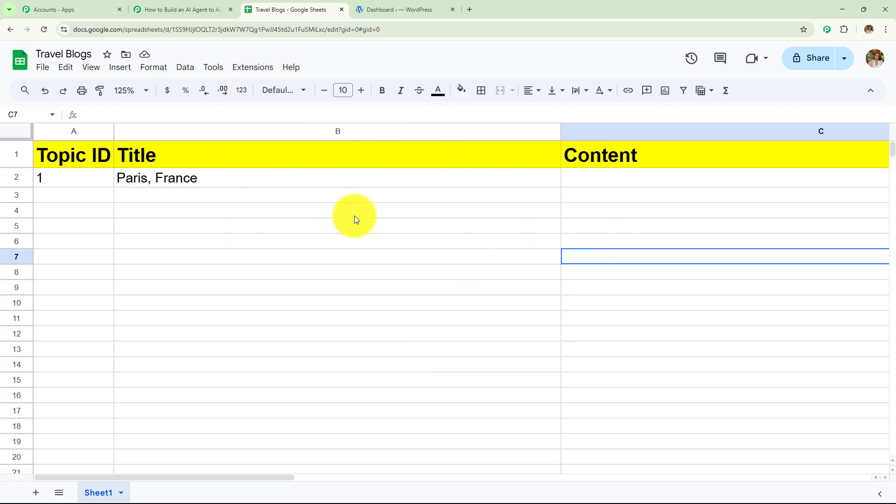
Switch to the Pabbly Connect workflow and examine the Google Sheets trigger's received response, including trigger column, topic ID, title and spreadsheet name.
click(181, 9)
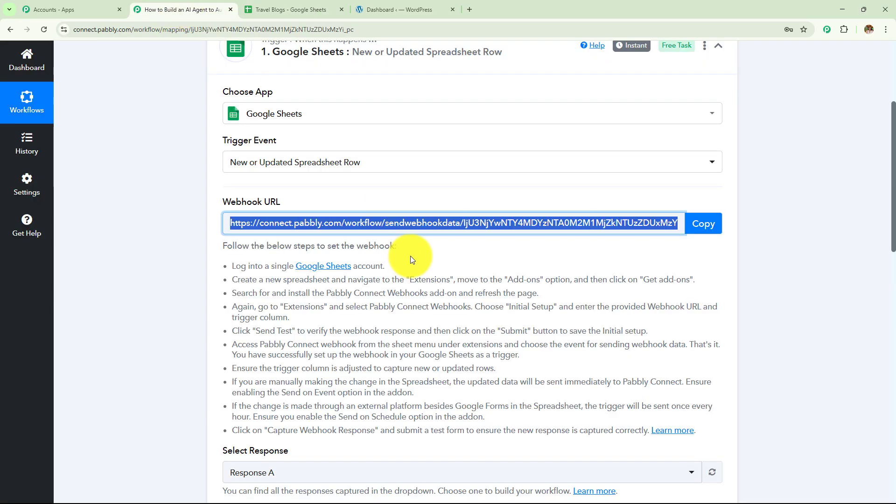
scroll(406, 256, down, 1)
scroll(406, 257, down, 8)
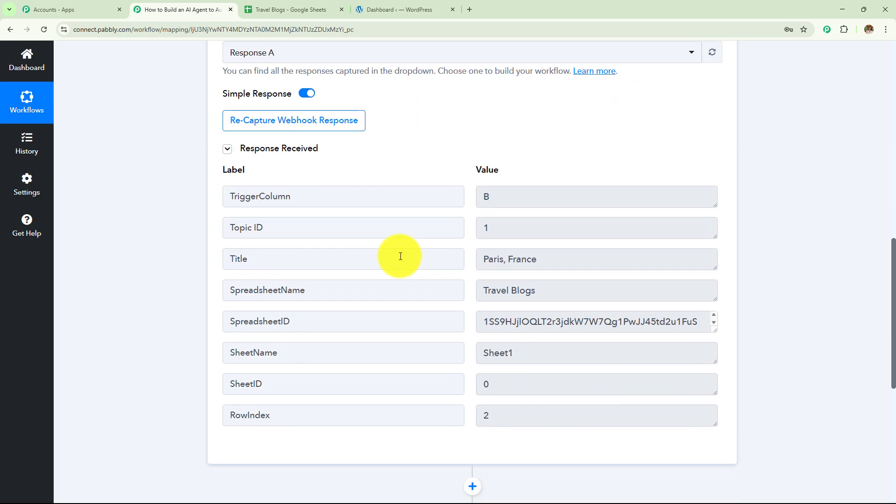
double_click(504, 206)
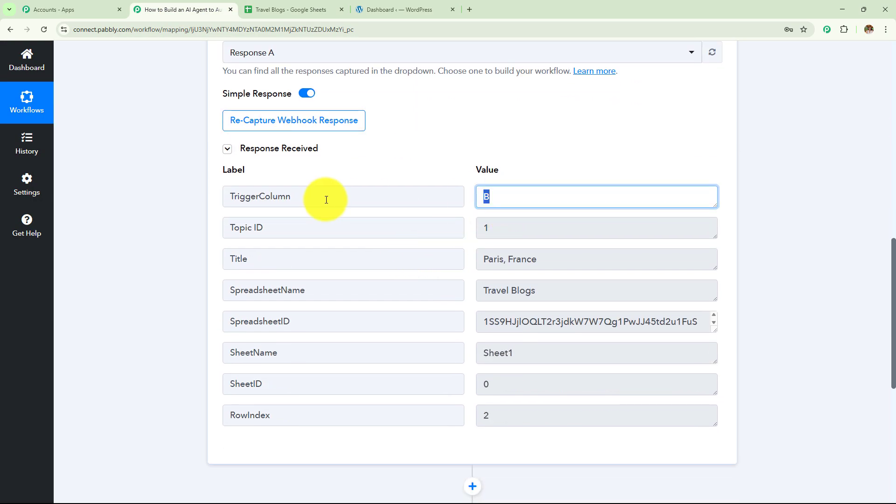
triple_click(532, 258)
triple_click(553, 294)
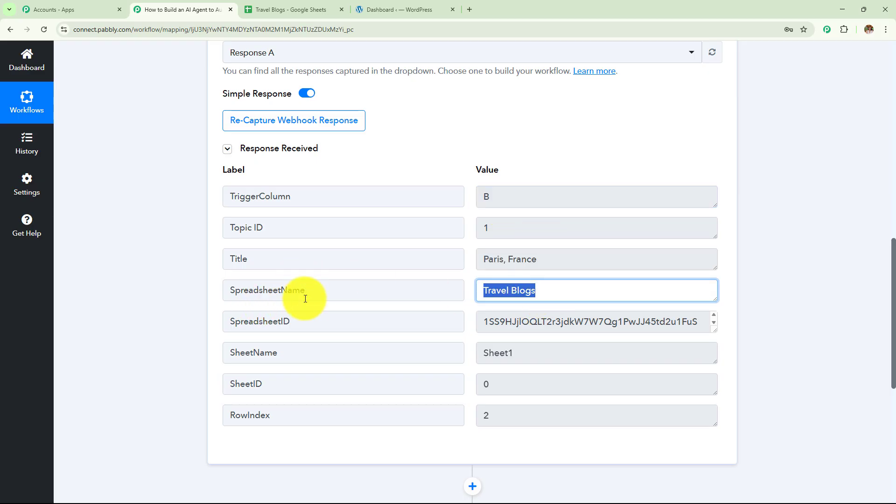
triple_click(566, 261)
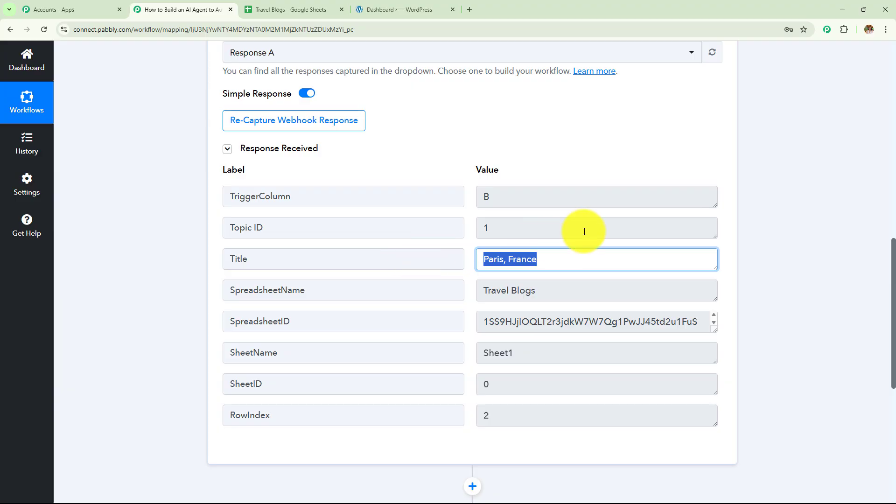
scroll(340, 240, up, 4)
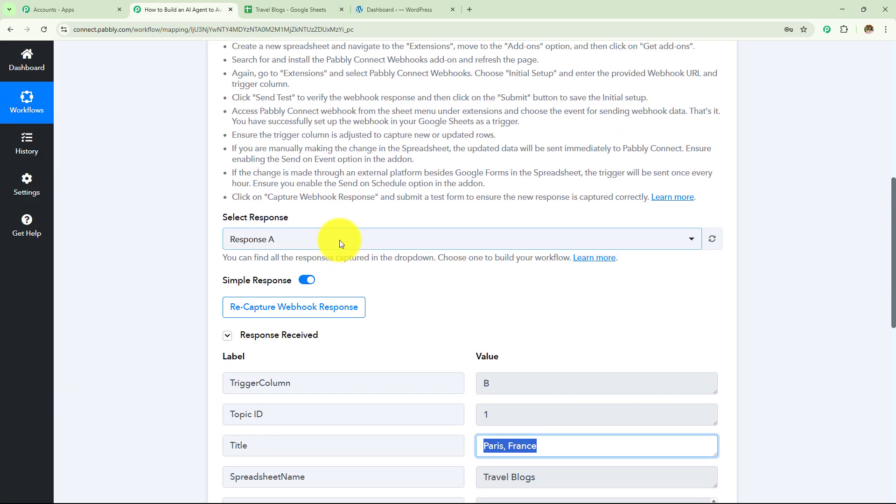
scroll(340, 240, up, 4)
scroll(340, 243, up, 3)
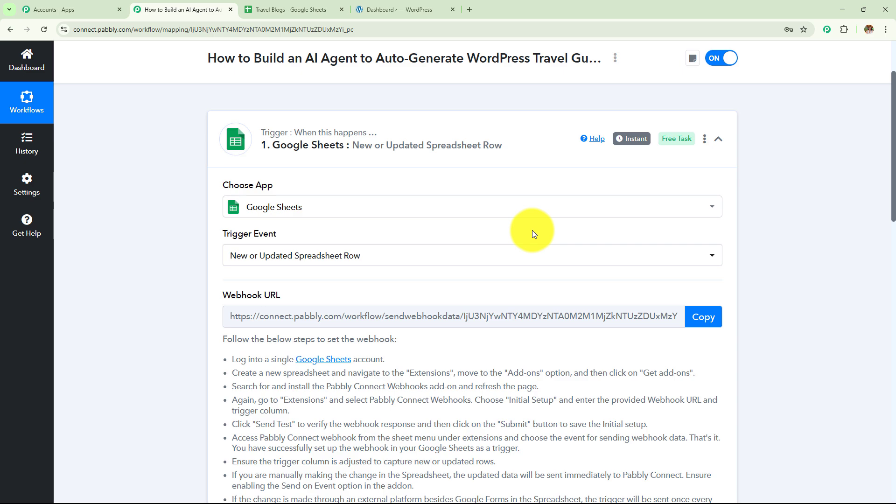
Compare the Google Sheets trigger's setup and captured response in the Pabbly Connect workflow with the topic row in the Travel Blogs sheet.
scroll(532, 231, down, 3)
scroll(532, 230, up, 4)
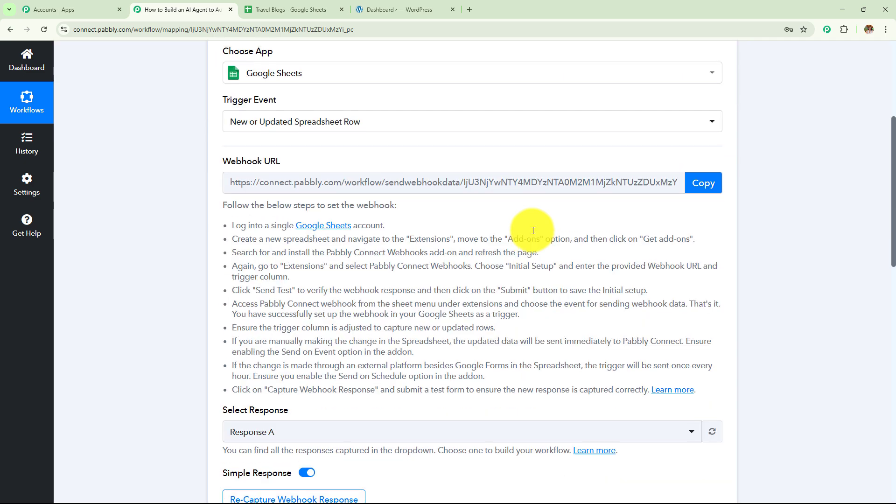
click(290, 9)
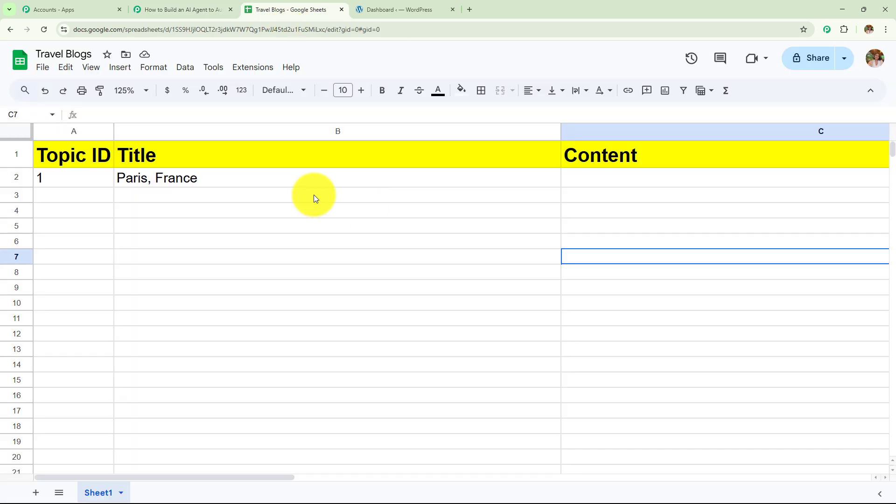
click(164, 9)
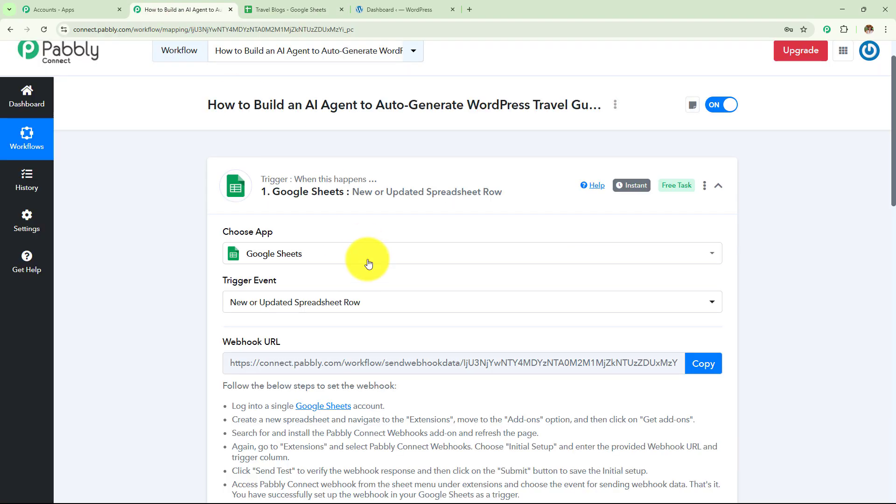
scroll(369, 266, down, 3)
scroll(368, 267, down, 4)
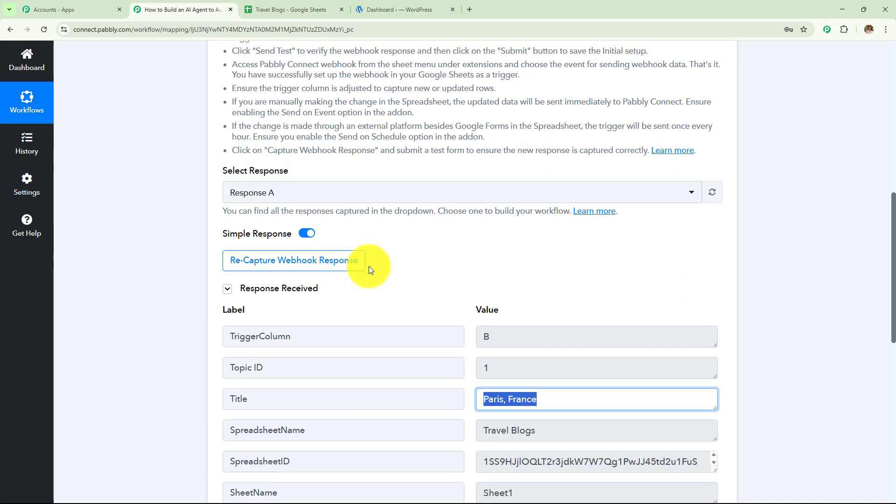
scroll(369, 266, up, 8)
scroll(369, 270, up, 2)
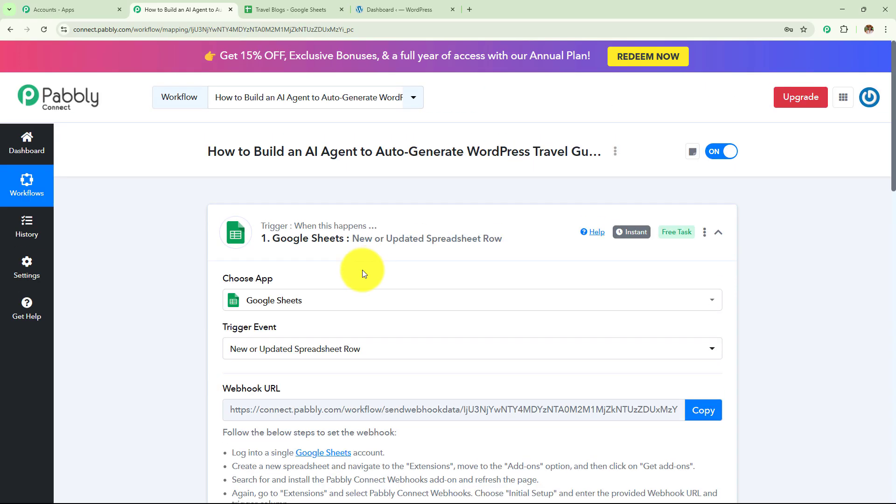
key(ctrl+Tab)
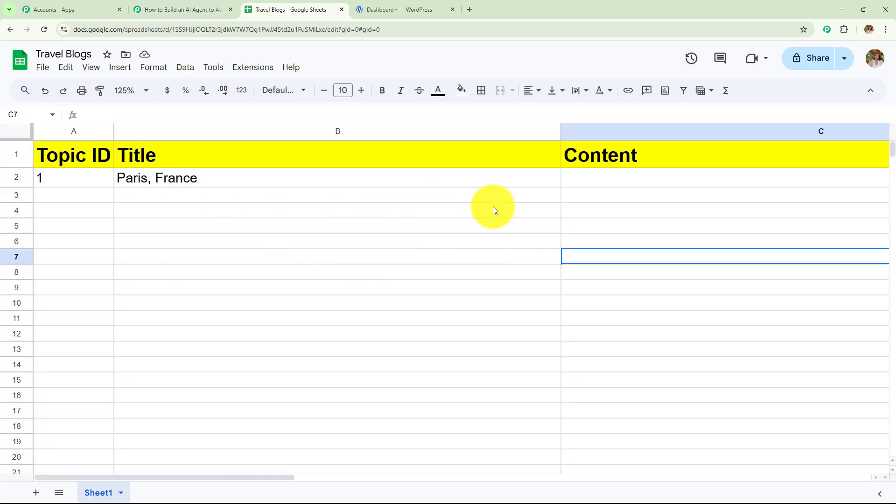
click(203, 10)
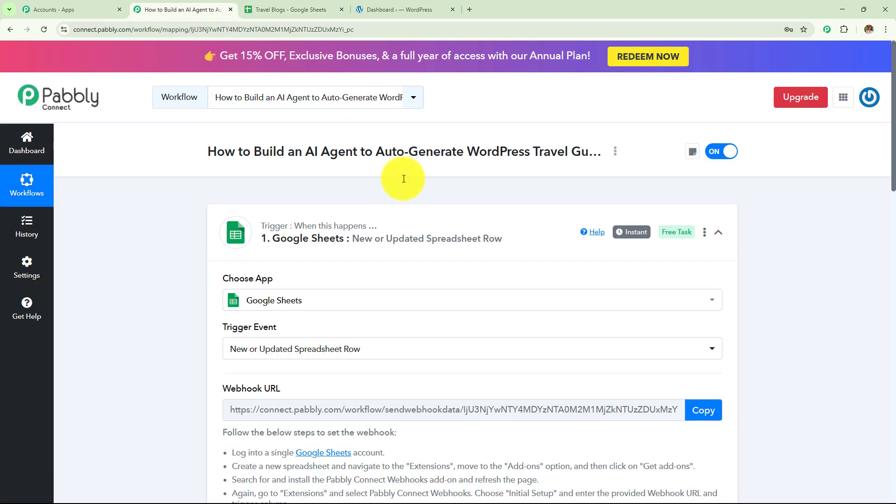
Set the workflow's second step to OpenAI (ChatGPT, DALL-E, Whisper) with the ChatGPT action event and open its connection settings.
click(438, 251)
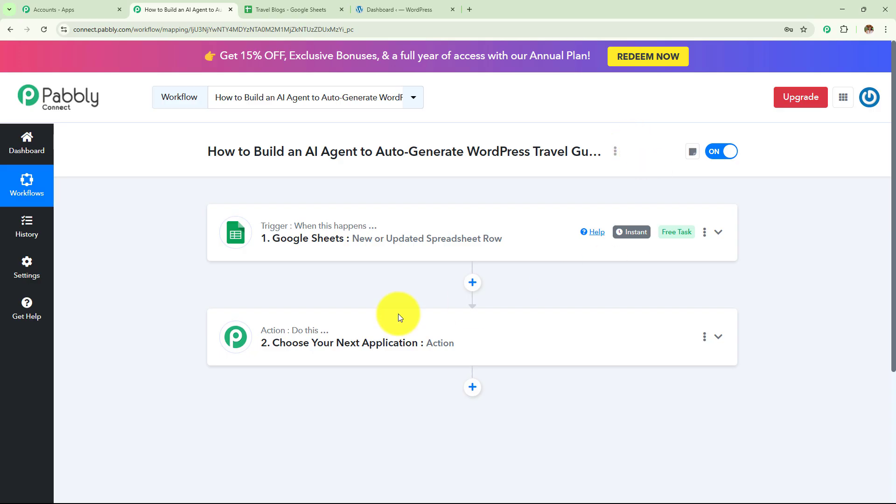
click(523, 350)
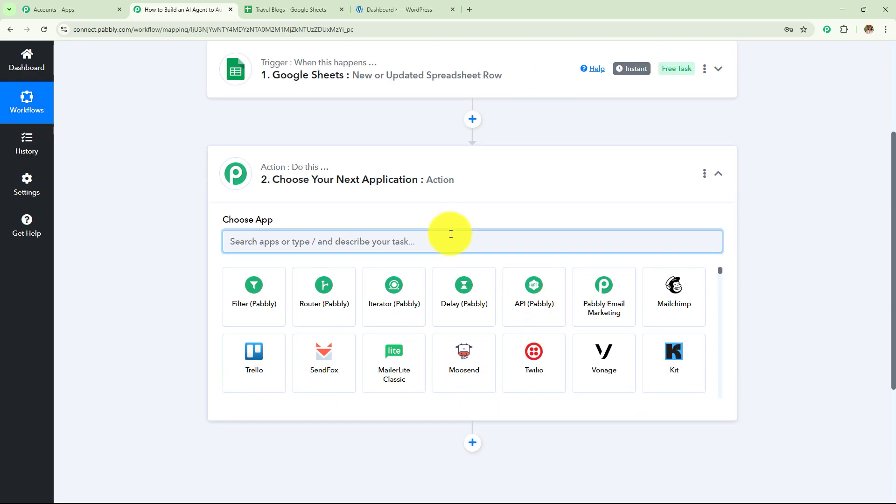
text(Open)
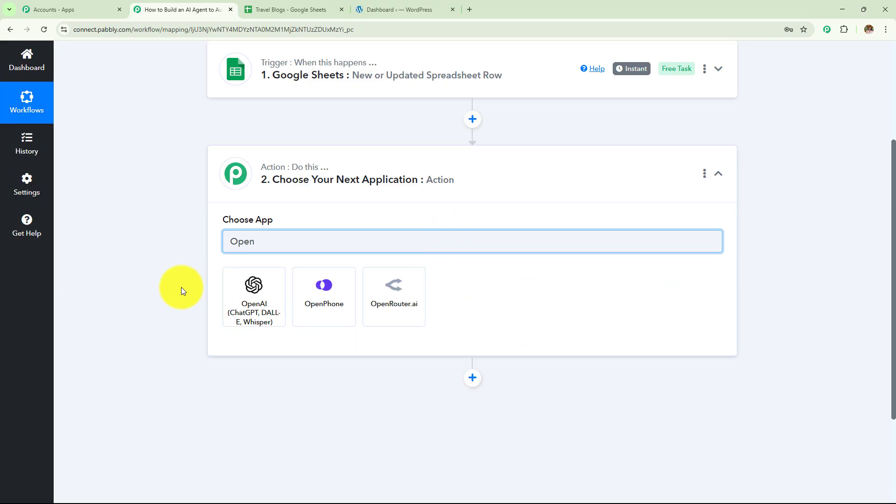
click(245, 299)
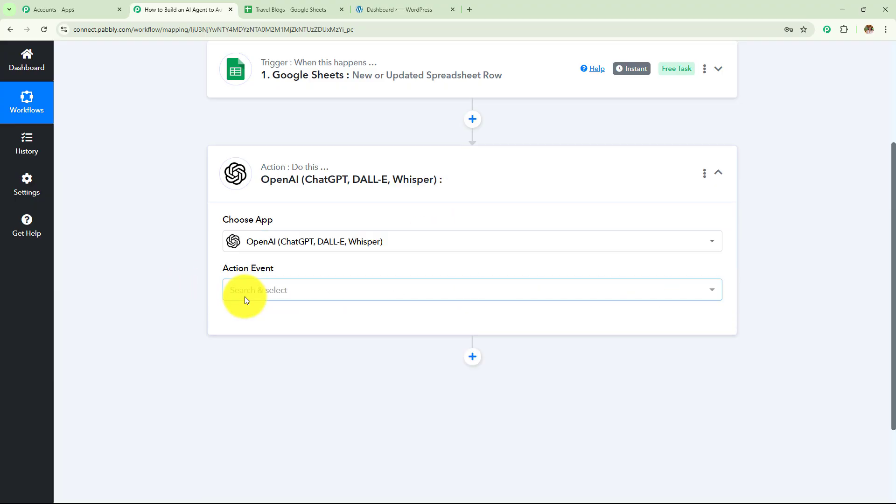
click(272, 294)
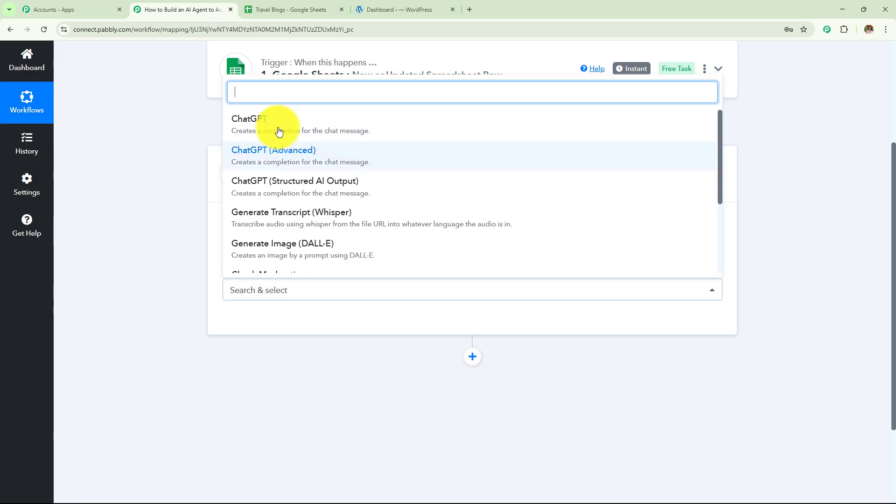
click(280, 119)
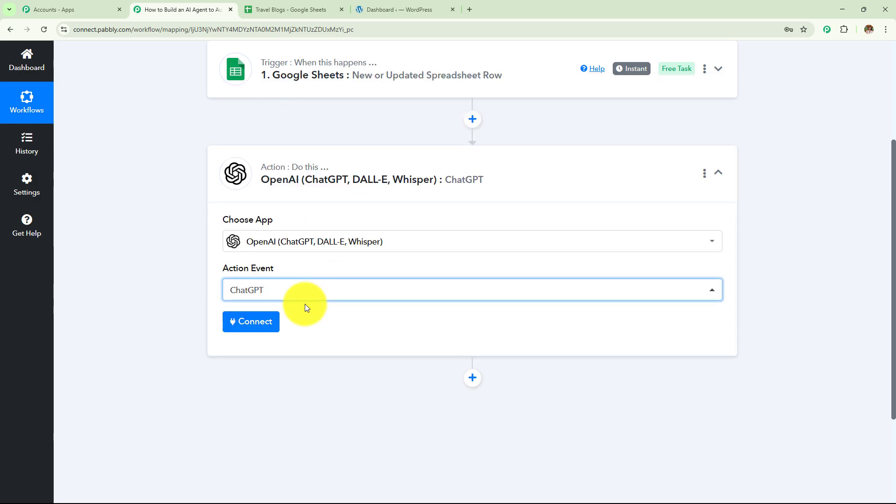
click(267, 331)
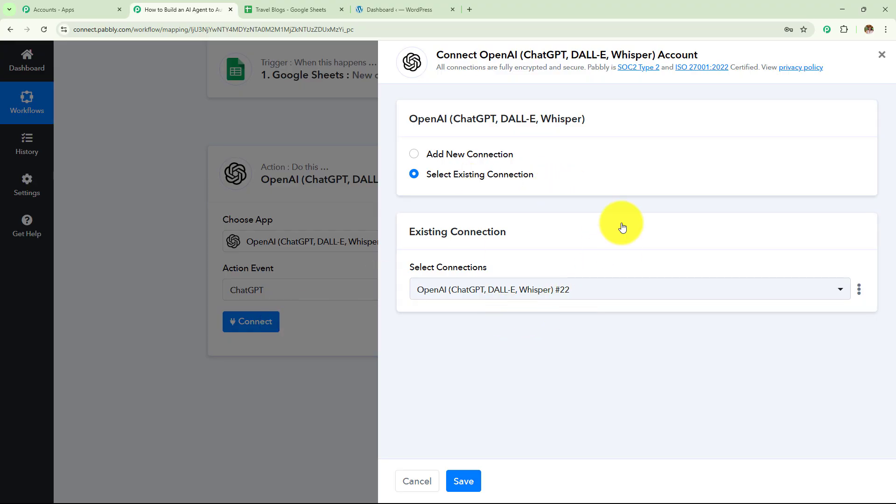
Choose to add a new OpenAI connection, read its token instructions and open the OpenAI API keys page.
click(416, 155)
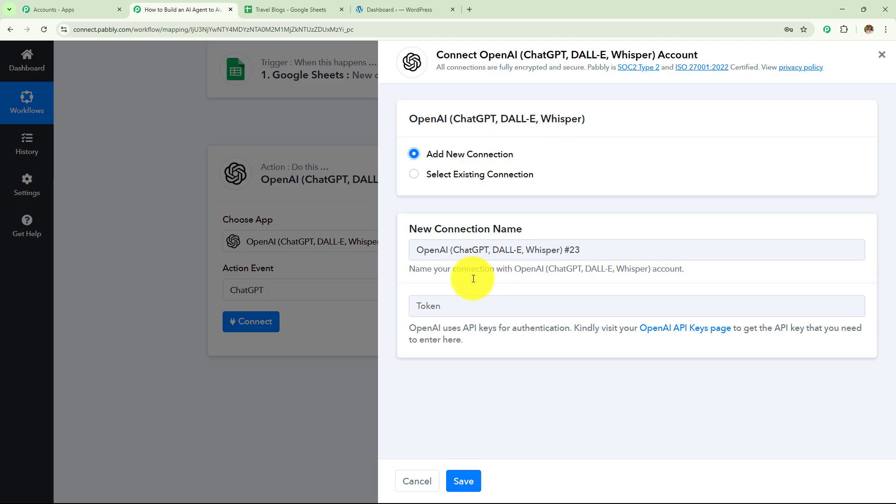
drag(410, 329, 481, 344)
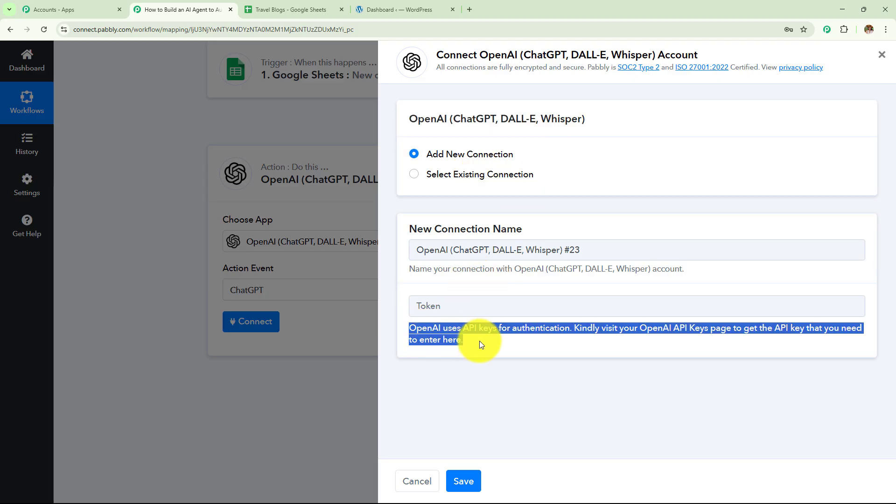
click(481, 344)
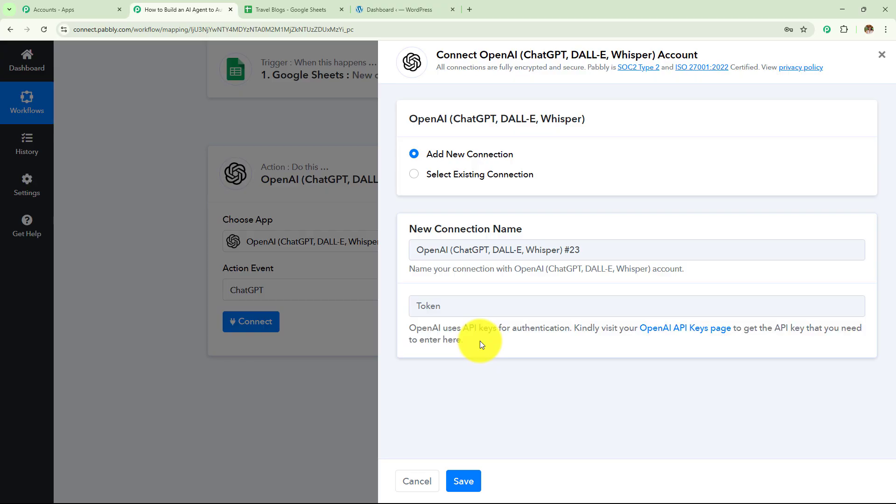
click(668, 330)
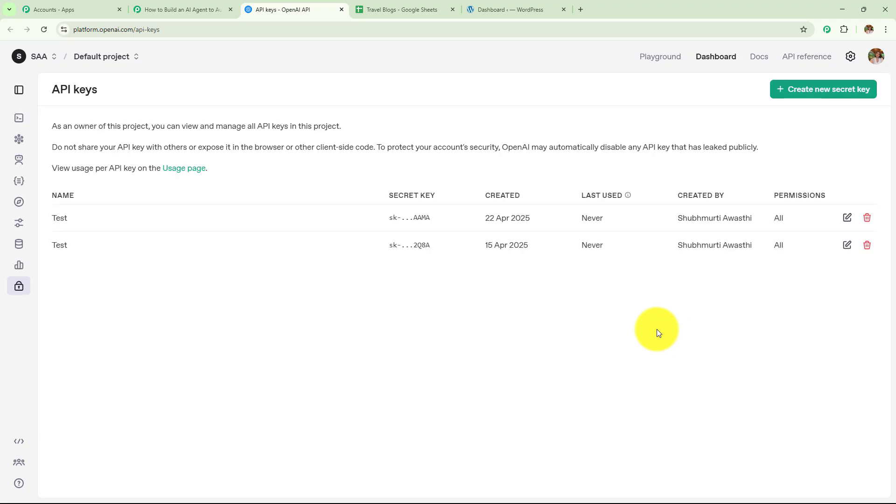
drag(64, 109, 267, 84)
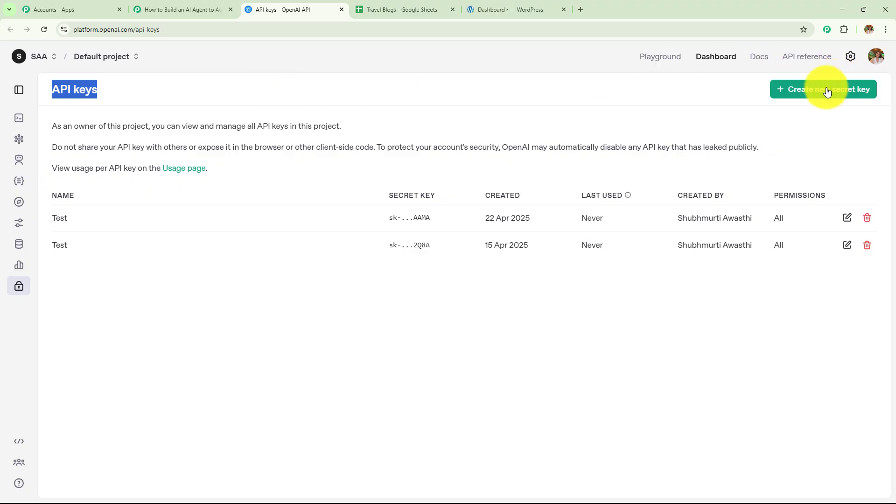
click(798, 89)
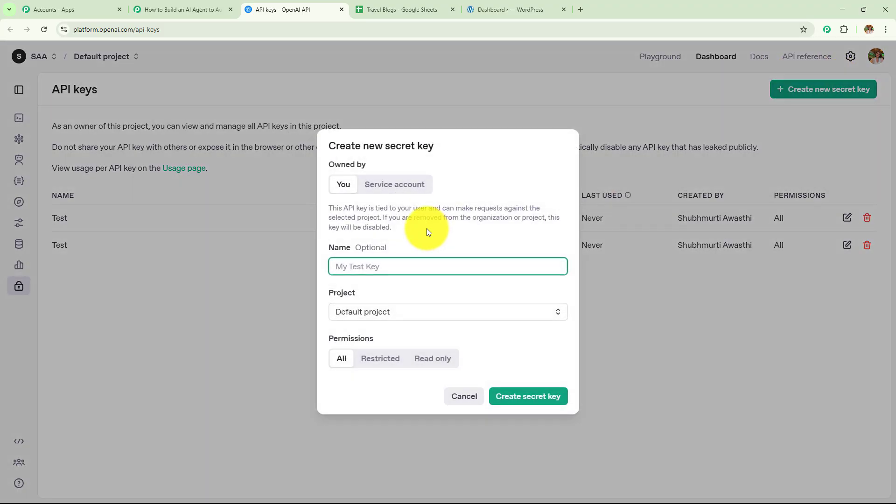
click(401, 265)
click(400, 287)
drag(398, 263, 267, 279)
click(436, 315)
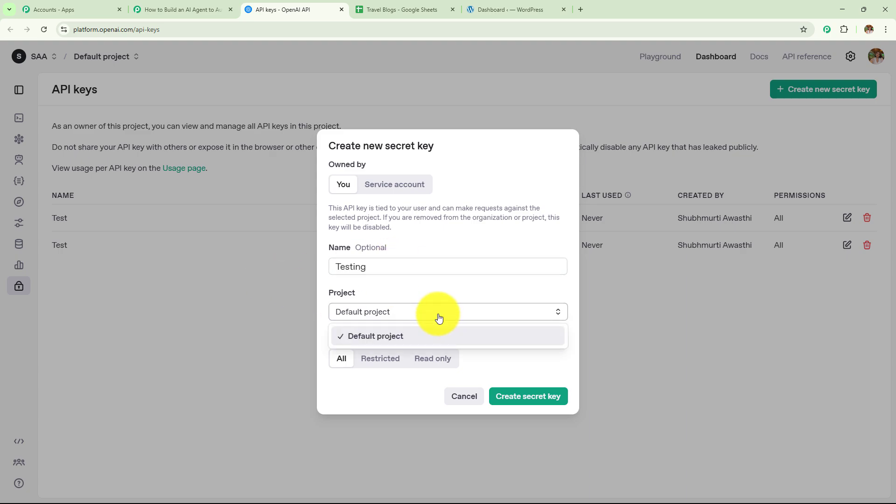
click(437, 316)
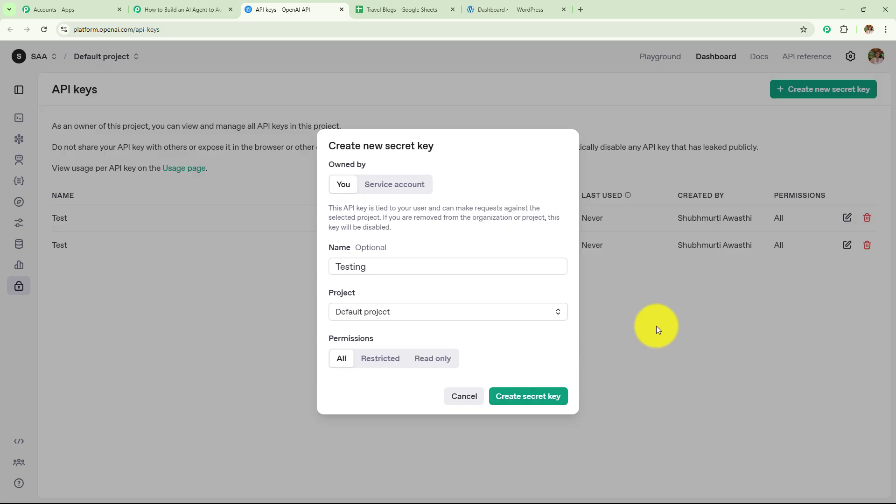
click(657, 326)
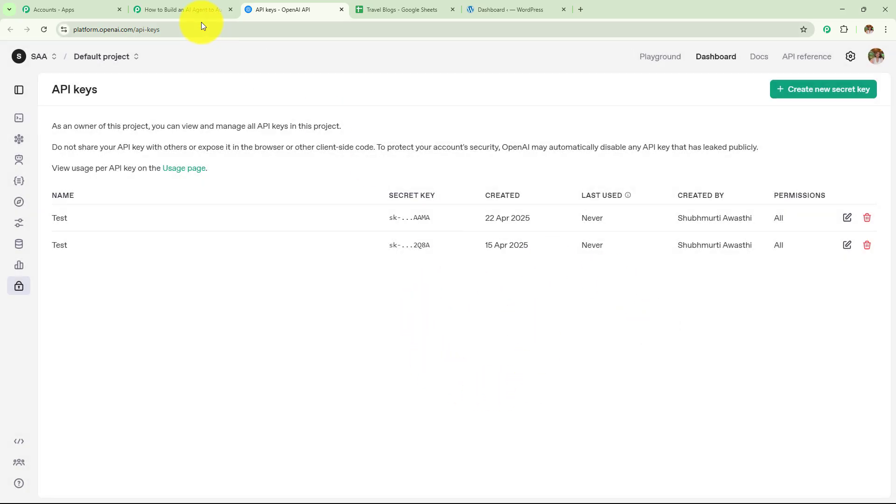
Return to the Pabbly Connect workflow and save the ChatGPT action with the existing connection OpenAI (ChatGPT, DALL-E, Whisper) #22.
click(196, 10)
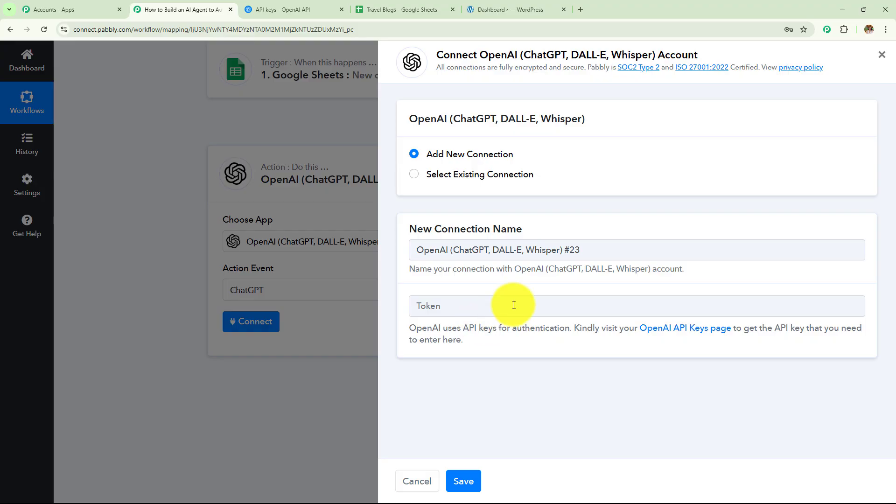
click(413, 177)
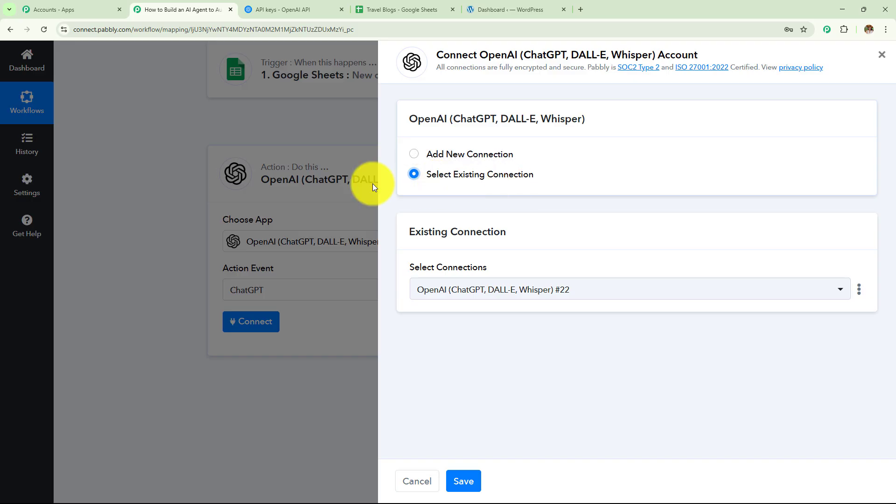
click(467, 481)
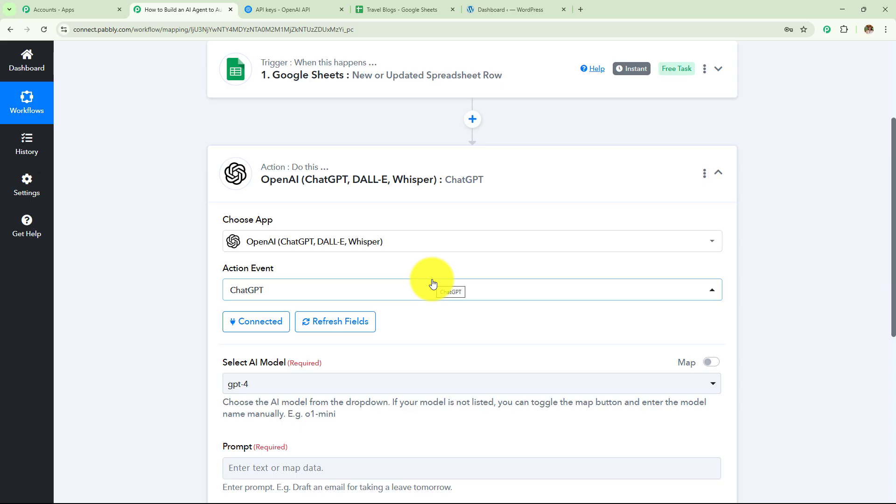
Review the ChatGPT action's required fields and set the AI model to gpt-4o-mini.
scroll(432, 283, down, 5)
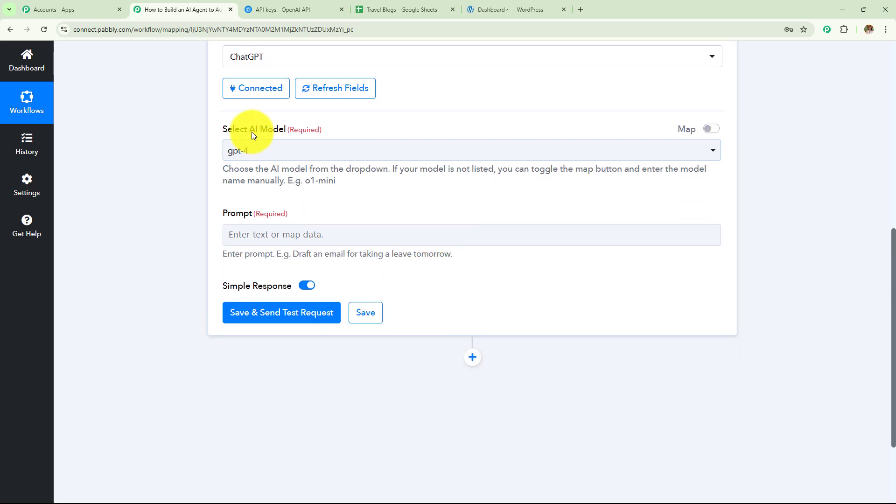
drag(250, 132, 360, 128)
drag(220, 211, 404, 214)
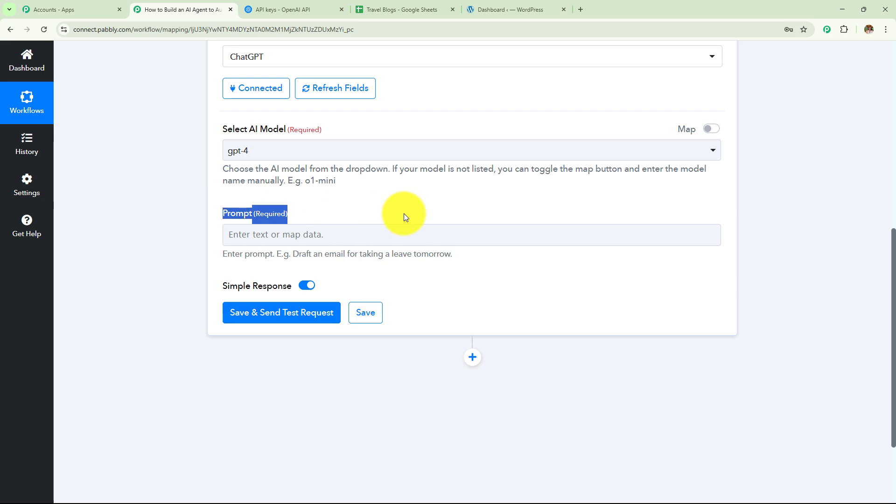
click(398, 153)
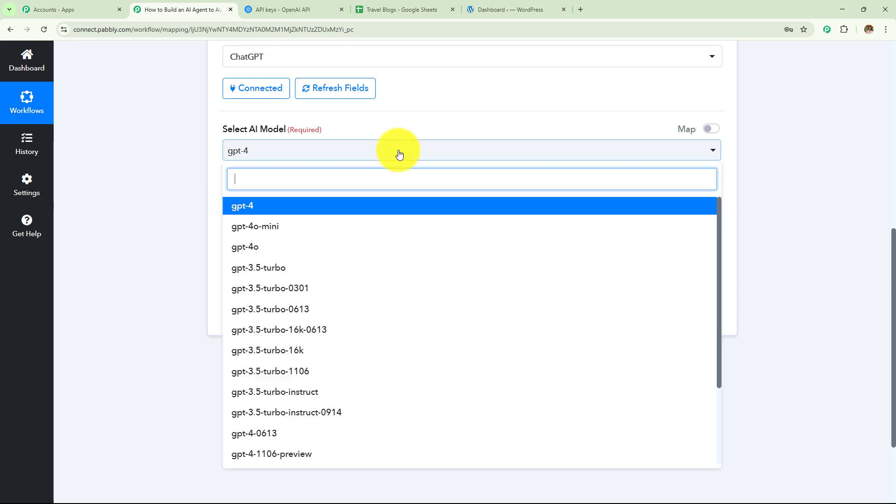
click(256, 227)
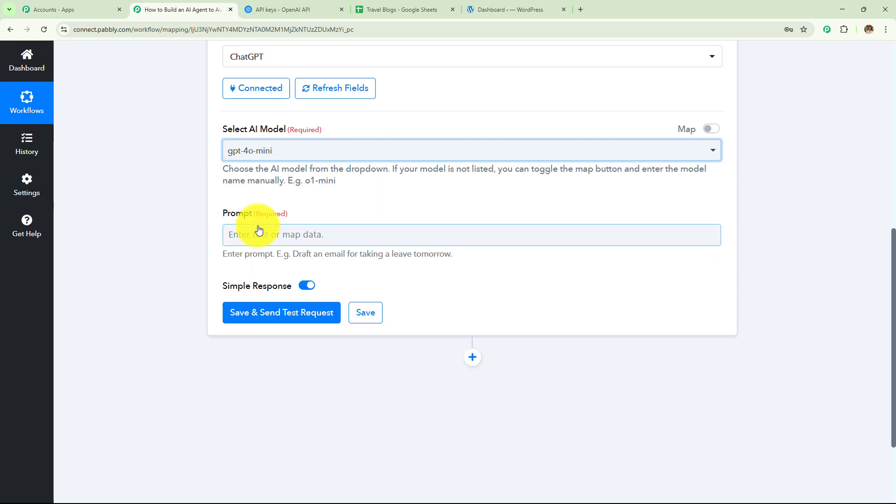
Try manual mapping for the AI model by clearing its value, then restore list selection with gpt-4o-mini.
click(481, 152)
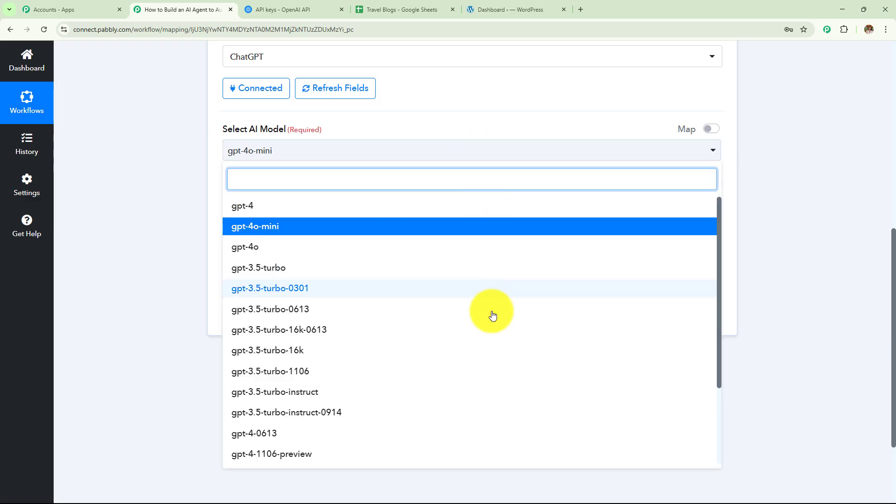
click(712, 128)
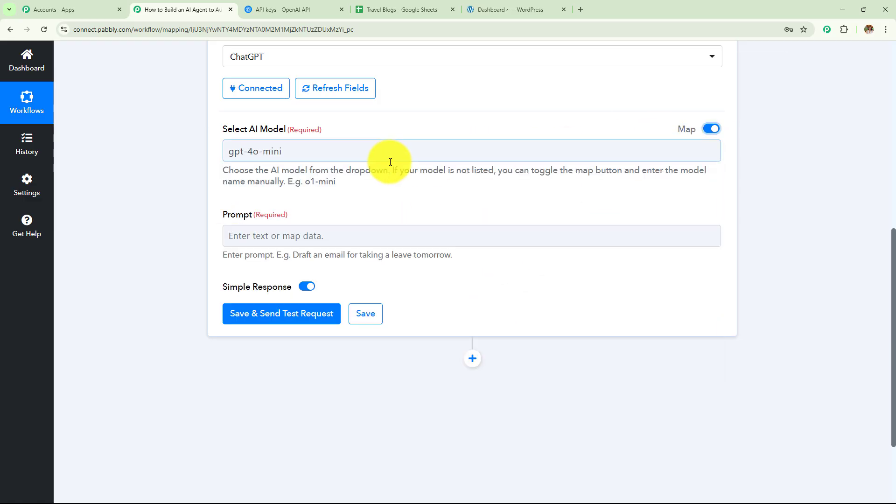
drag(391, 161, 175, 159)
key(BackSpace)
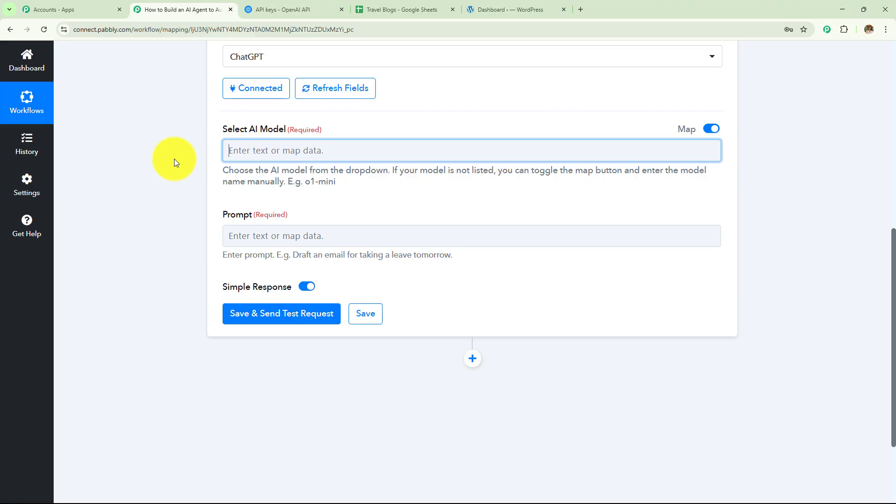
click(713, 129)
click(308, 150)
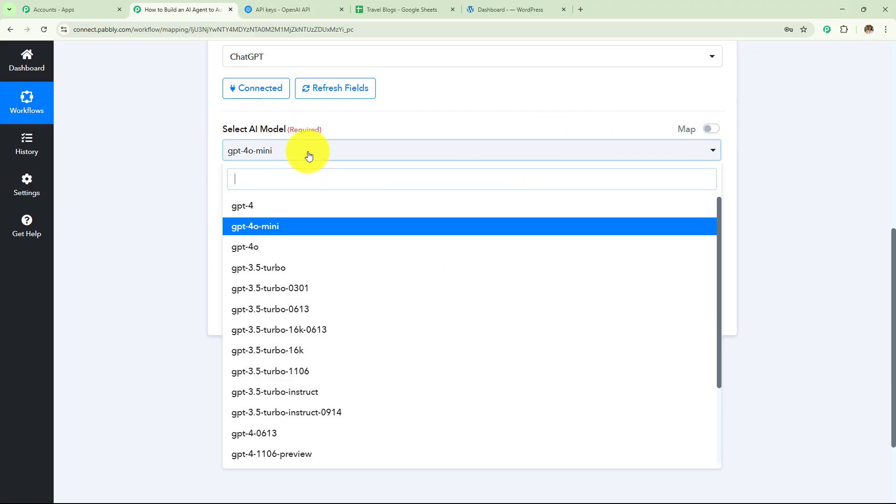
click(281, 227)
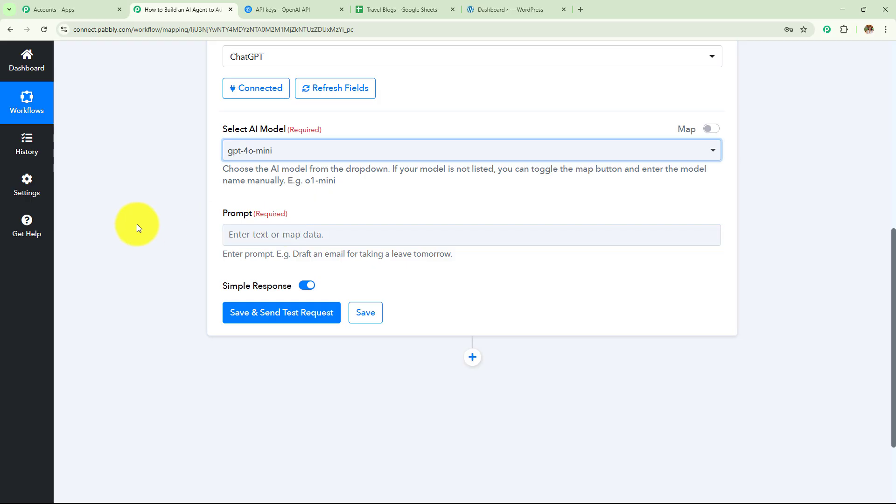
Enter a prompt for a detailed, friendly travel guide covering introduction, top 5 attractions, 3 local foods, accommodations, best time to visit and 3 travel tips.
scroll(137, 224, up, 6)
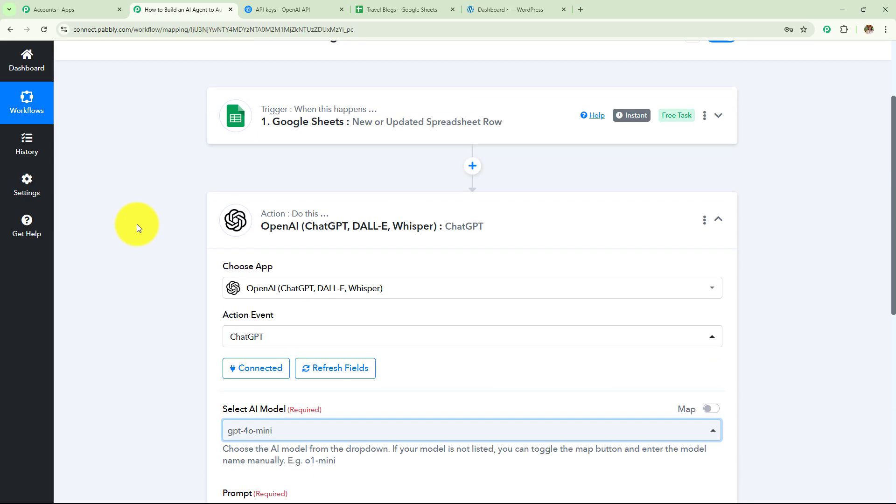
scroll(381, 229, up, 3)
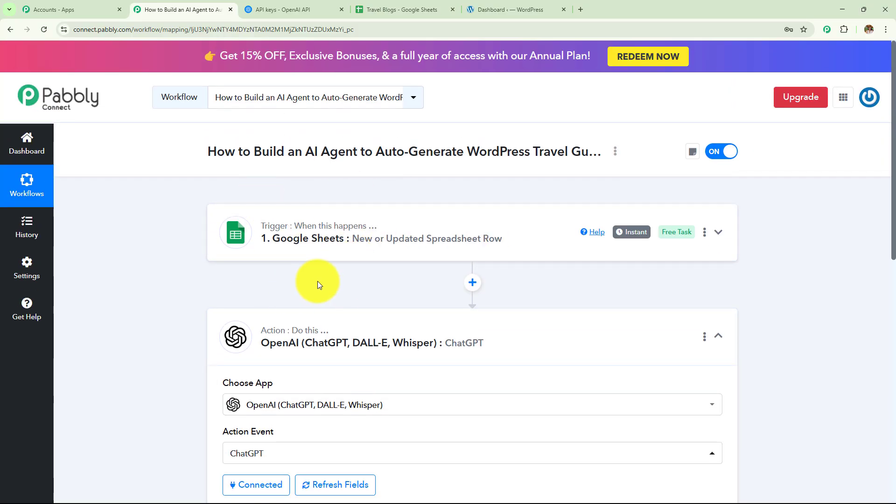
scroll(321, 280, down, 3)
scroll(320, 281, up, 2)
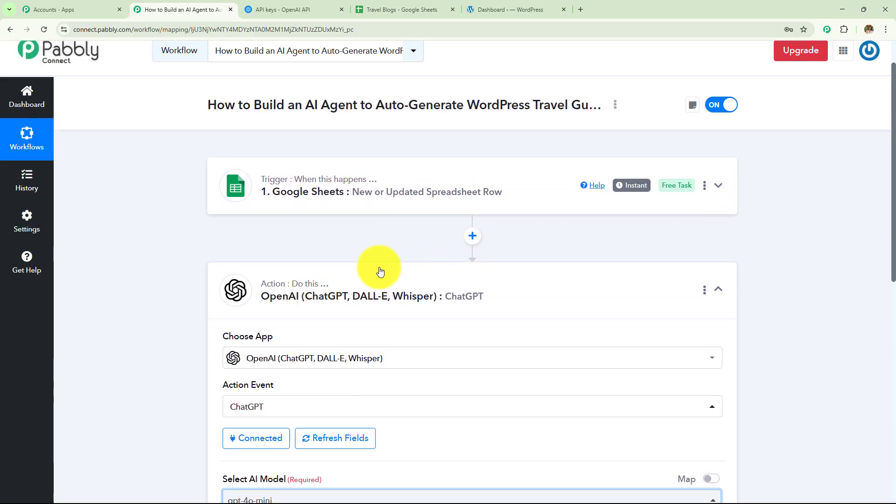
scroll(380, 271, down, 8)
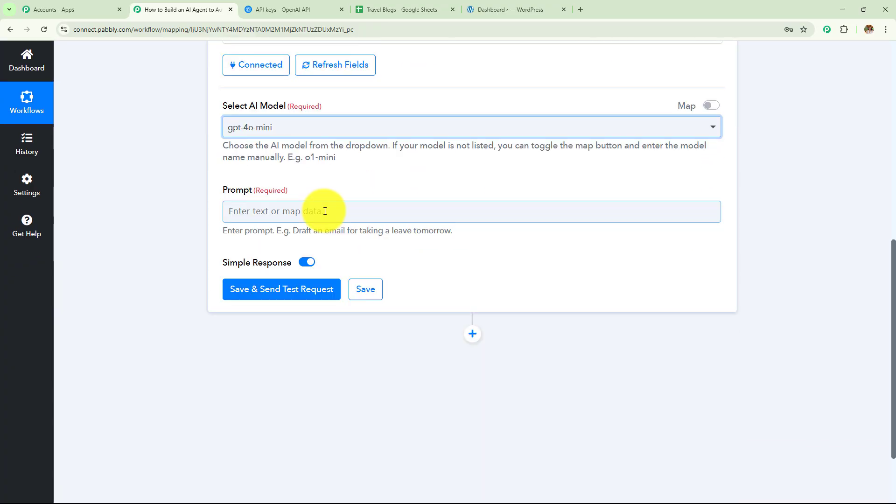
click(320, 209)
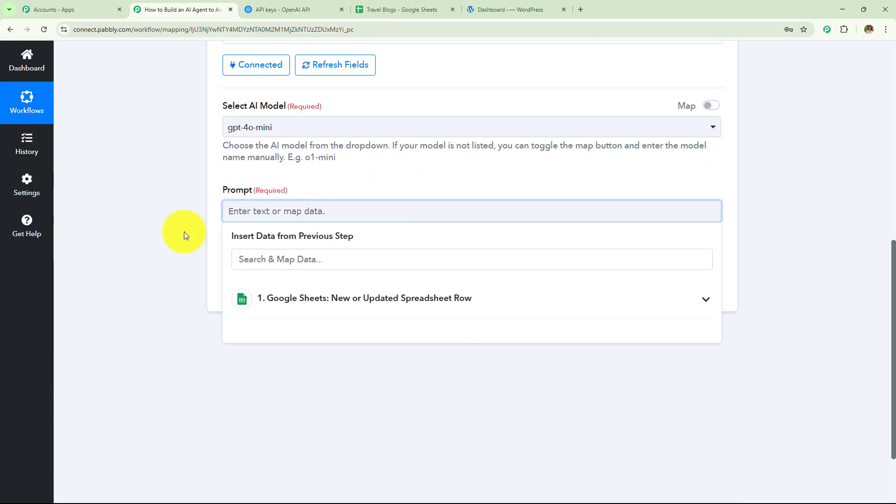
text(Write a detailed travel guide for . Include a brief introduction about the city, top 5 tourist attractions, 3 best local foods to try, recommended accommodations (budget, mid-range, luxury), best time to visit, and 3 travel tips for first-time visitors. Write in a friendly and informative tone.)
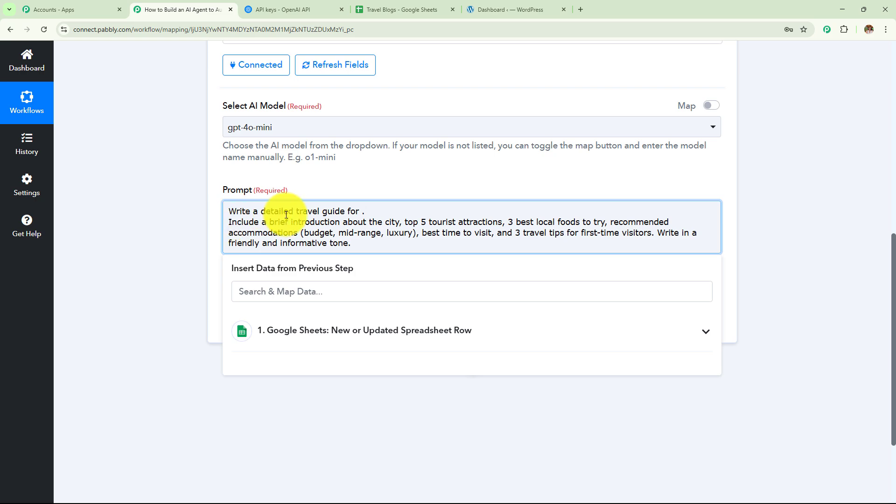
Insert the Title value from the Google Sheets trigger into the prompt after "Write a detailed travel guide for".
click(360, 211)
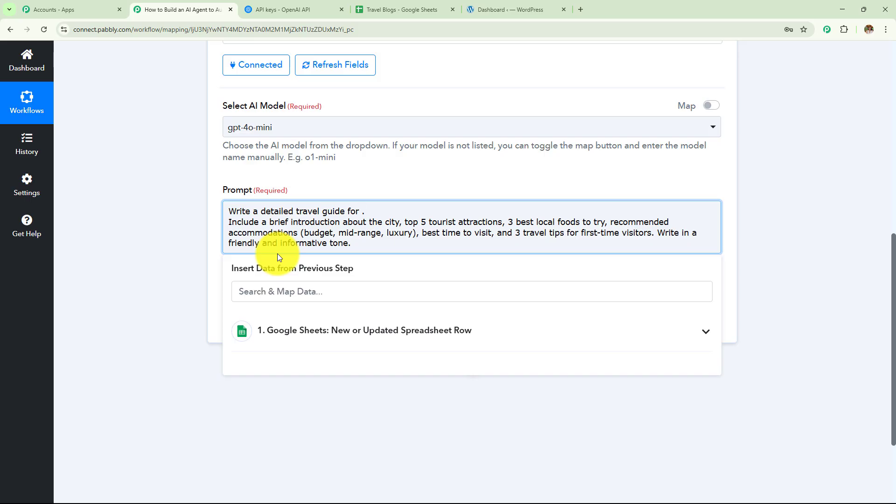
click(146, 251)
click(361, 212)
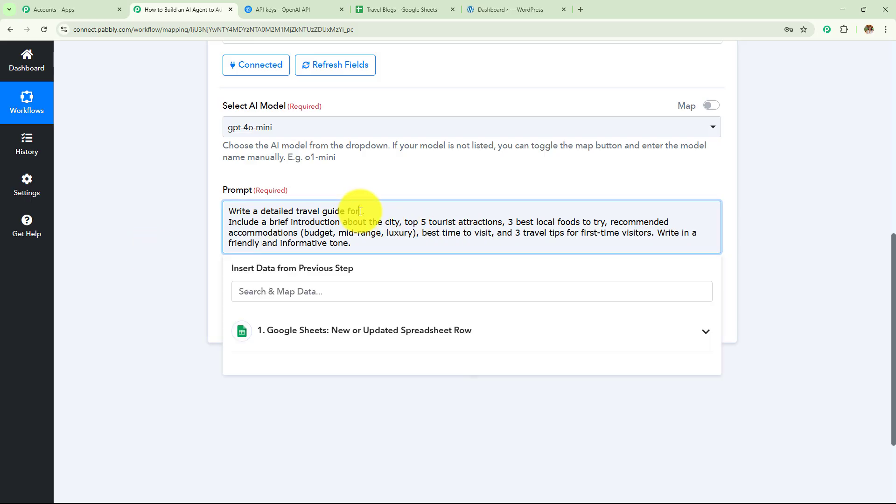
text(.)
scroll(361, 211, up, 6)
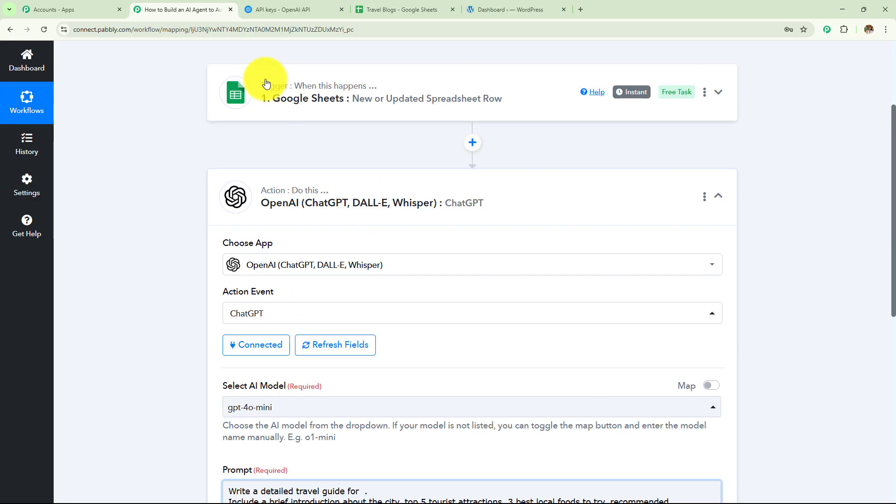
scroll(296, 262, down, 7)
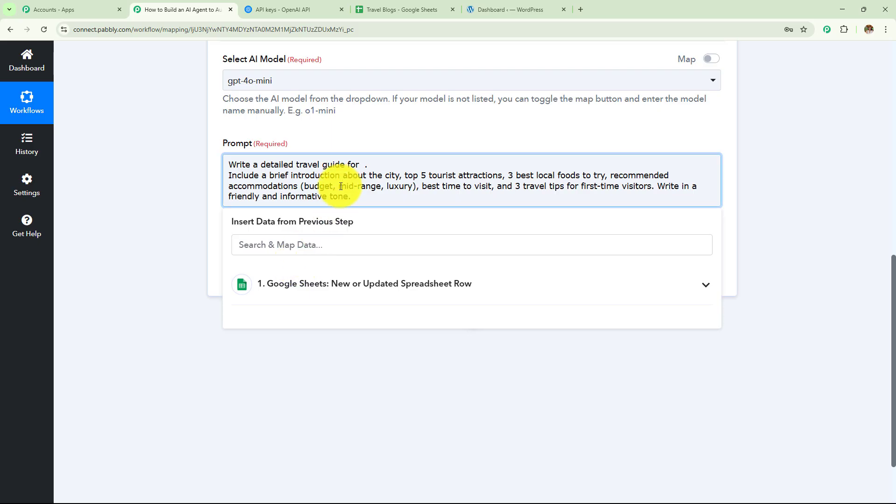
click(369, 289)
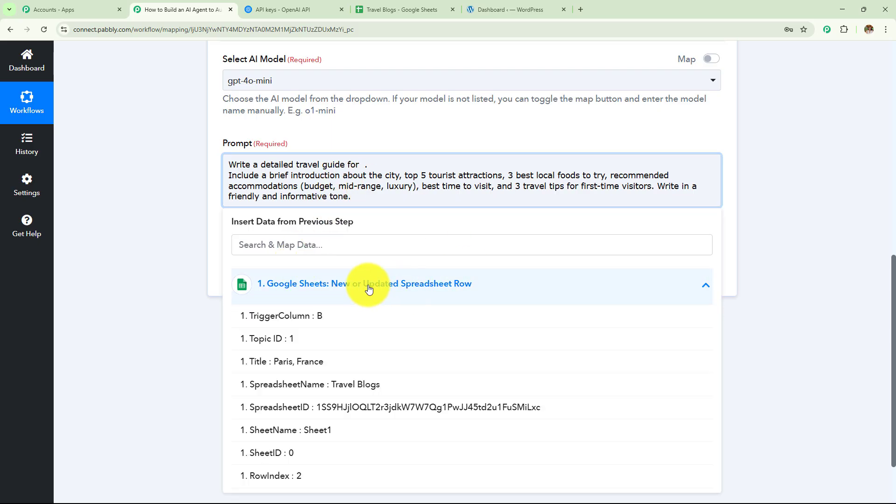
scroll(369, 290, down, 2)
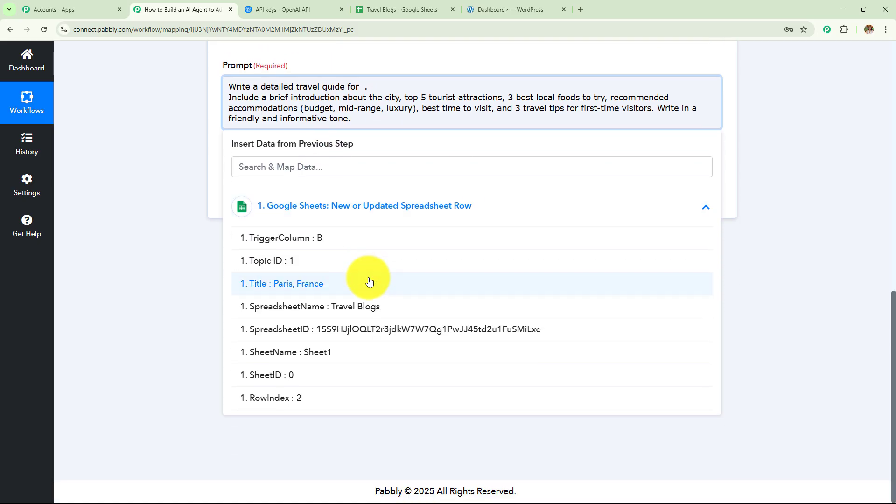
click(321, 287)
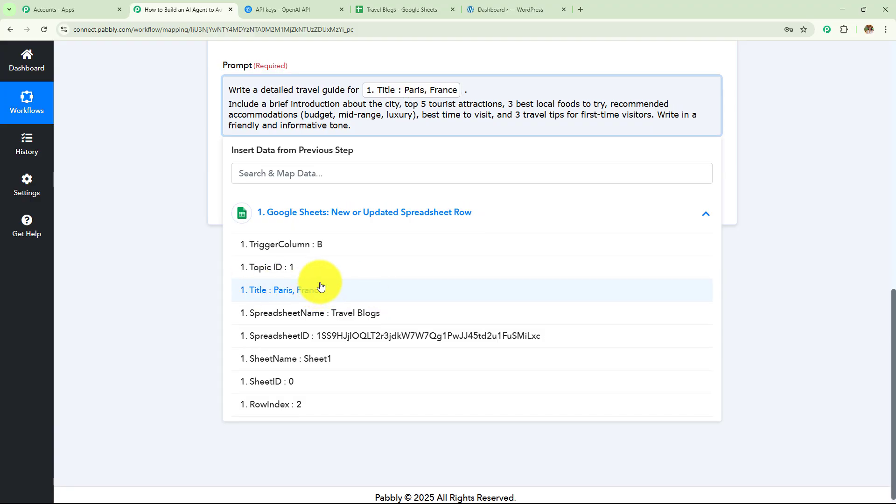
click(159, 237)
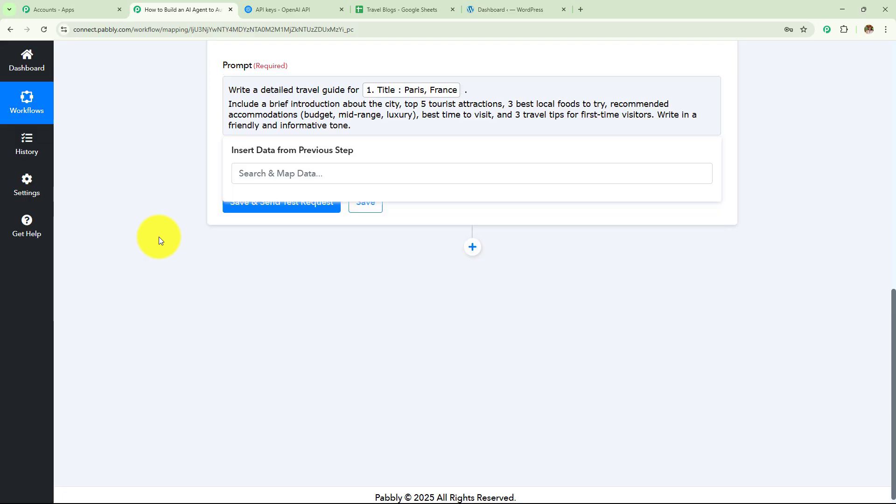
Save the ChatGPT action, send a test request and bring up the generated message content in the response.
scroll(453, 153, up, 1)
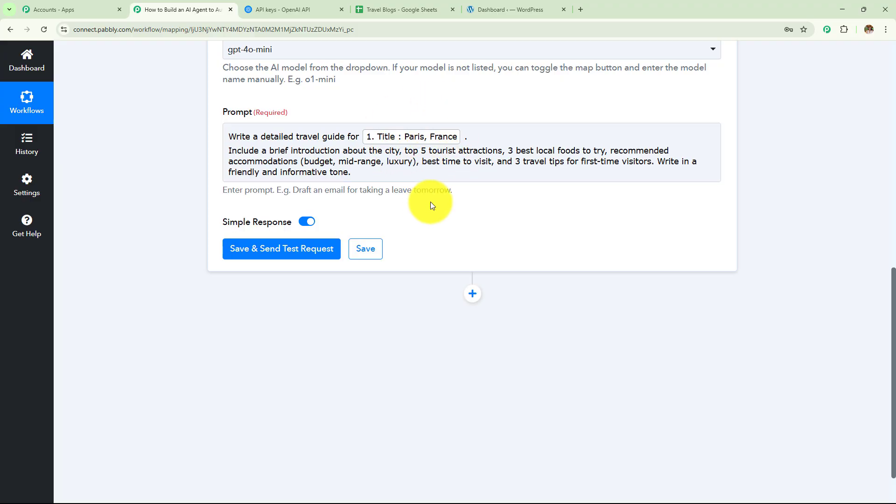
click(281, 248)
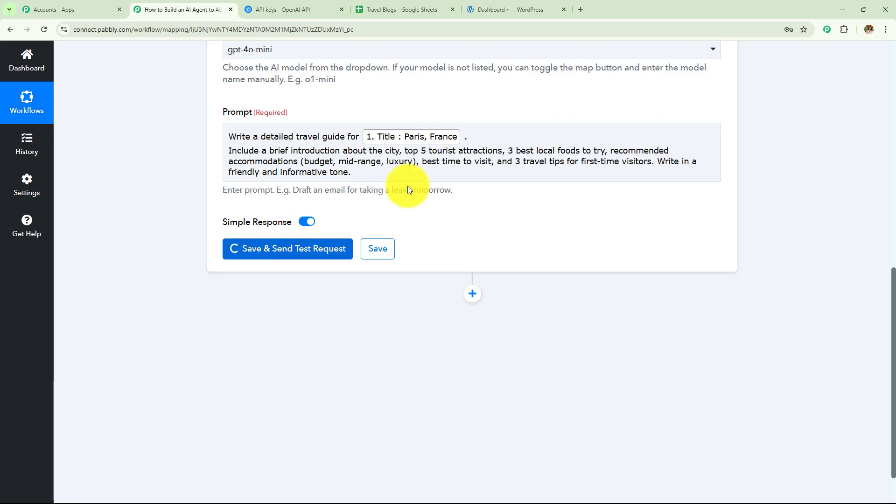
scroll(635, 241, down, 5)
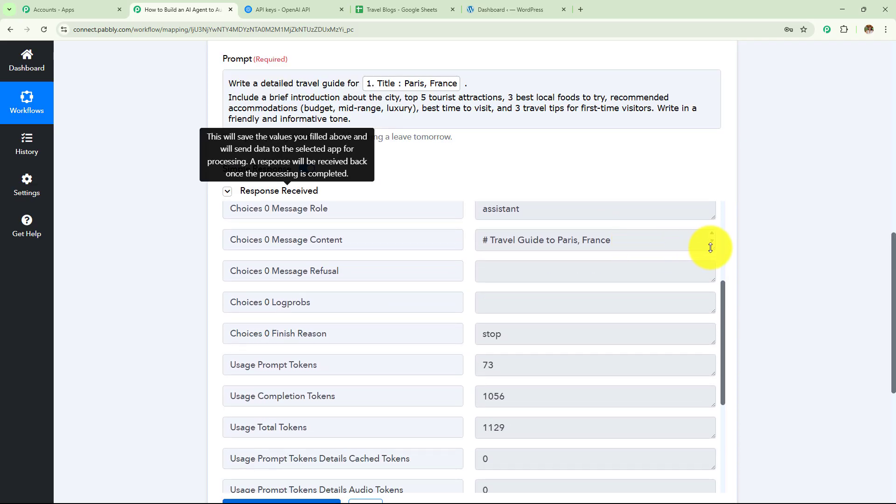
Enlarge the Choices 0 Message Content field and read the guide's introduction, tourist attractions and local foods sections.
drag(711, 248, 687, 431)
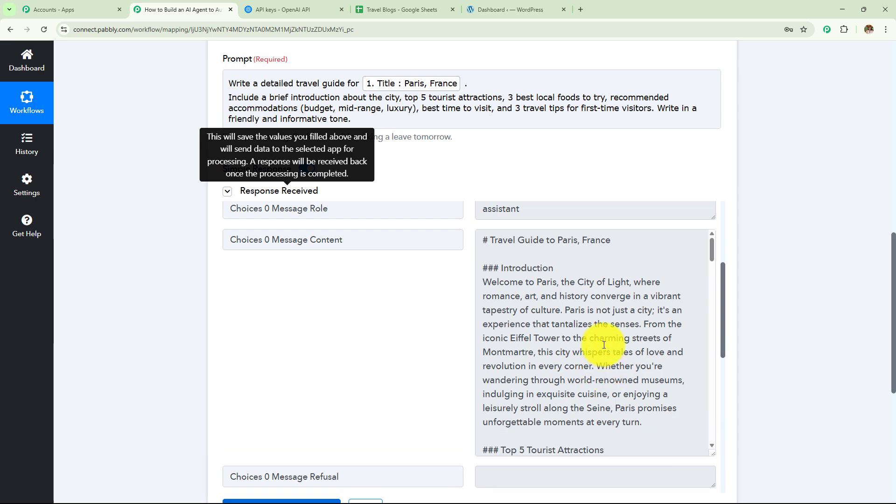
scroll(604, 345, down, 1)
click(685, 259)
scroll(688, 264, down, 4)
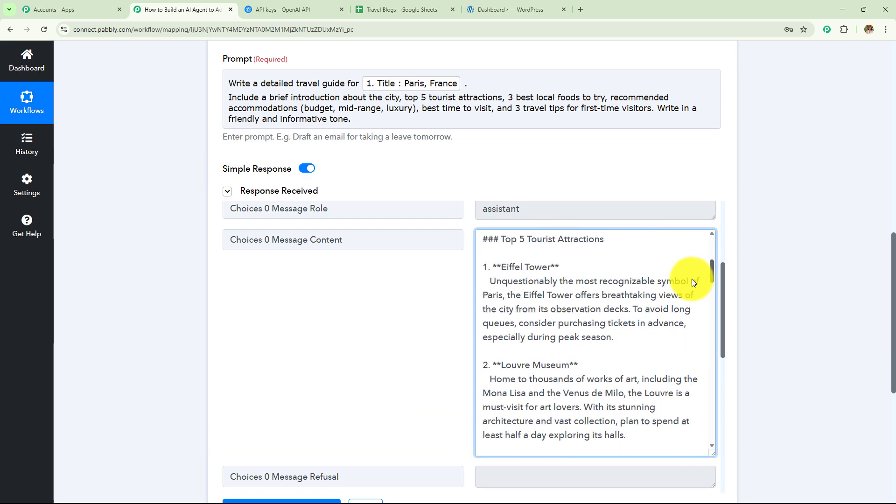
scroll(692, 280, down, 7)
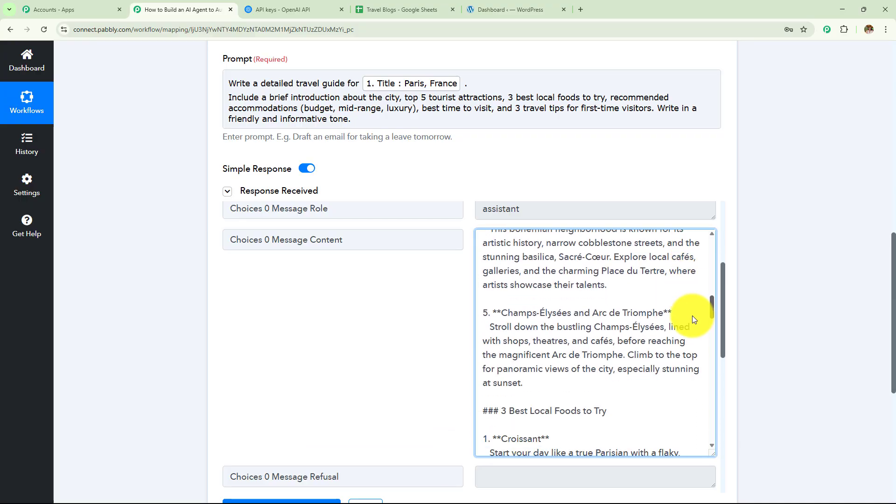
scroll(693, 319, down, 3)
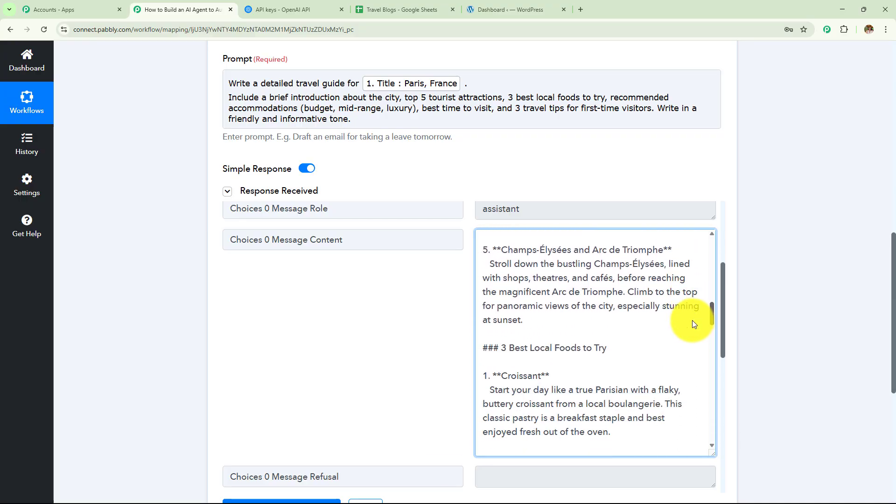
scroll(693, 322, down, 8)
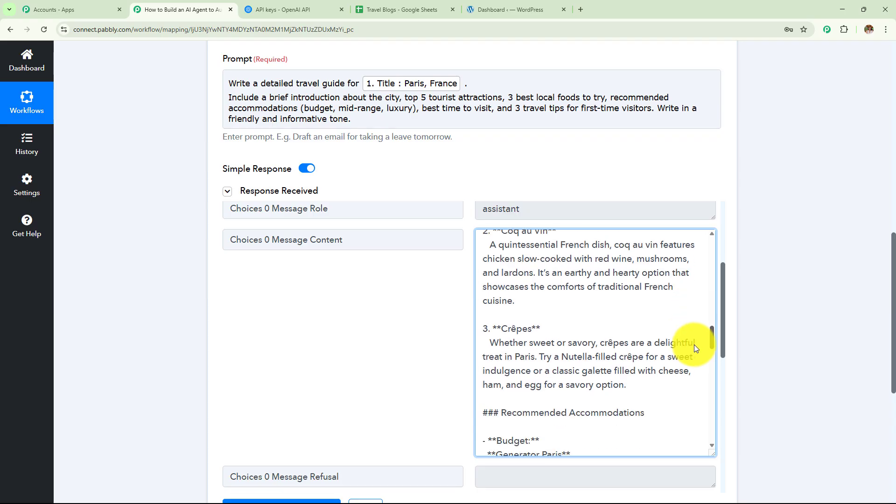
scroll(694, 347, down, 3)
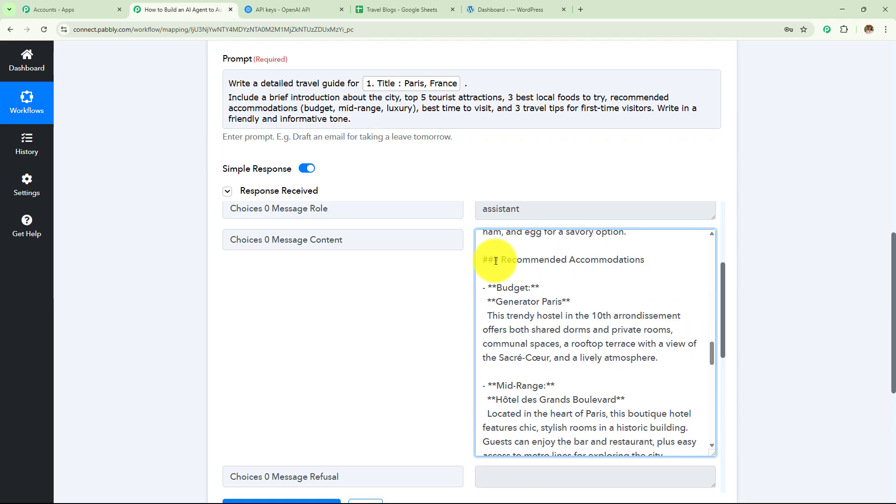
Examine the guide's recommended accommodations, best time to visit, travel tips and conclusion sections in the message content.
drag(494, 260, 636, 275)
drag(496, 287, 595, 306)
scroll(599, 280, down, 4)
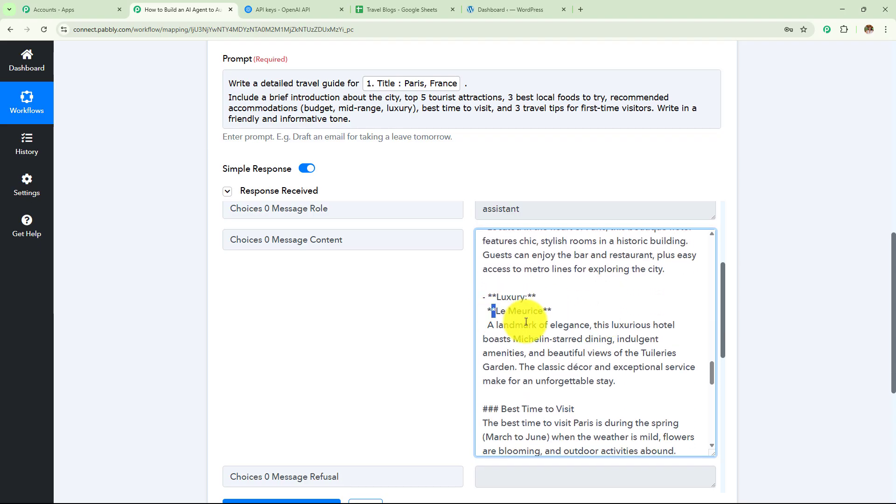
scroll(480, 290, down, 3)
scroll(482, 308, down, 3)
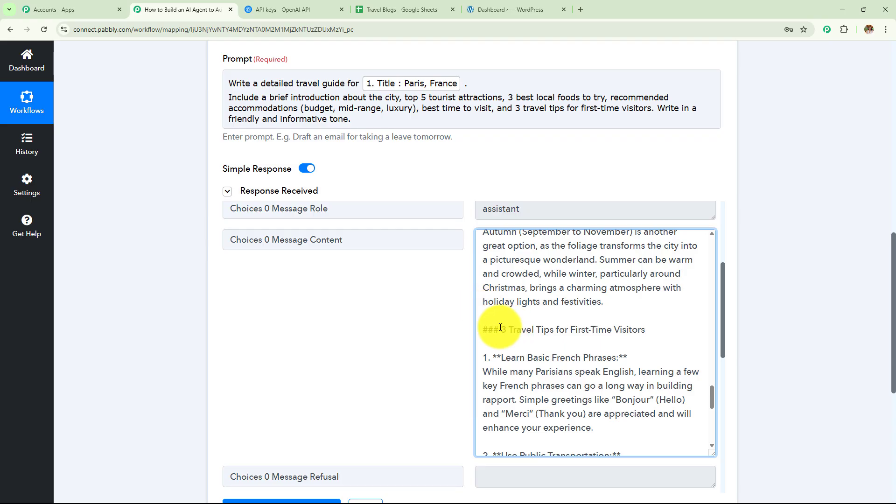
drag(501, 329, 673, 330)
scroll(617, 355, down, 6)
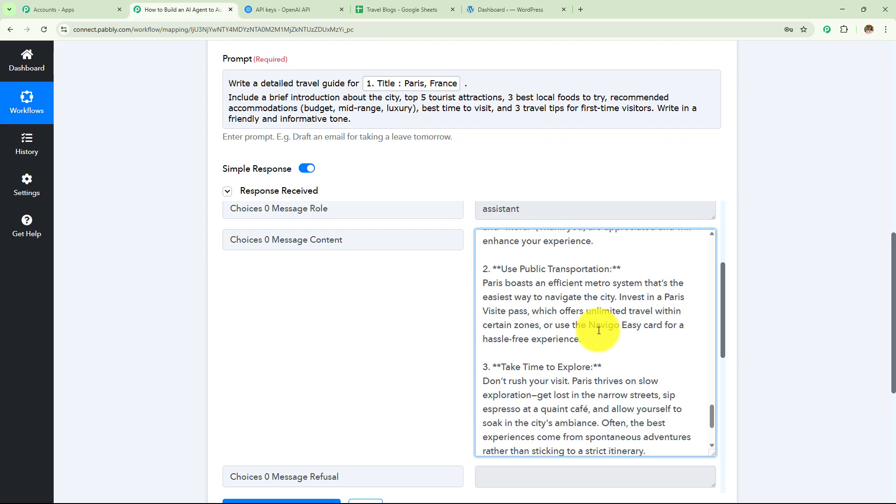
double_click(507, 361)
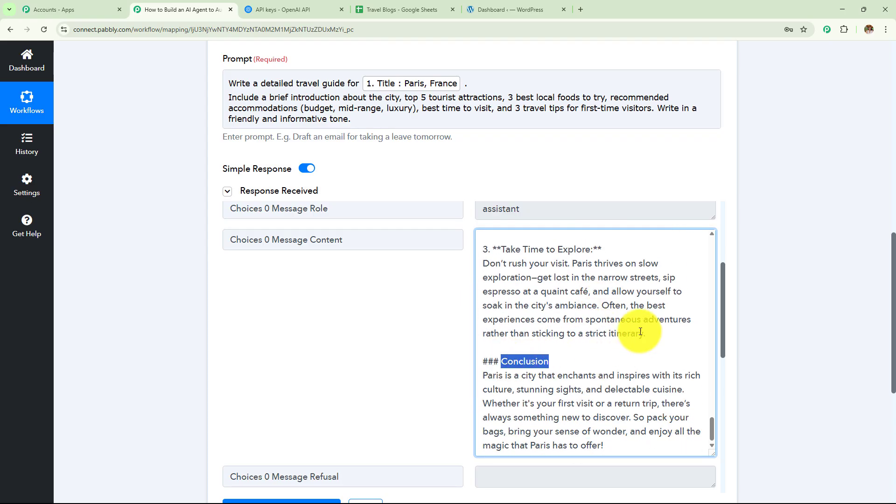
scroll(516, 282, down, 5)
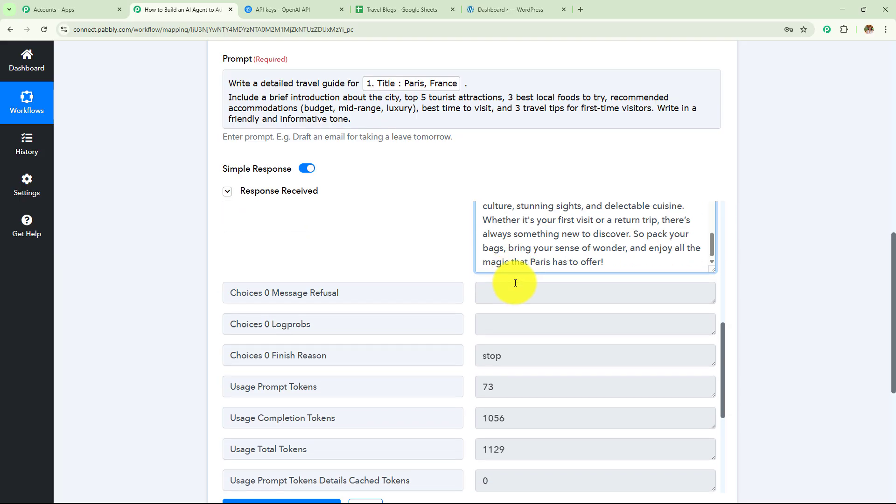
scroll(523, 294, up, 9)
scroll(537, 316, up, 4)
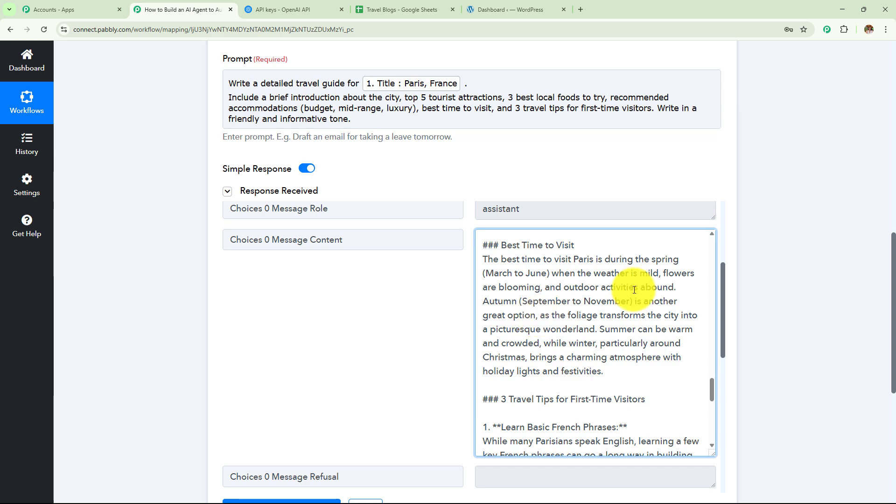
Add a WordPress action after the ChatGPT step with Create a Post as its action event.
scroll(773, 218, down, 1)
scroll(774, 219, down, 6)
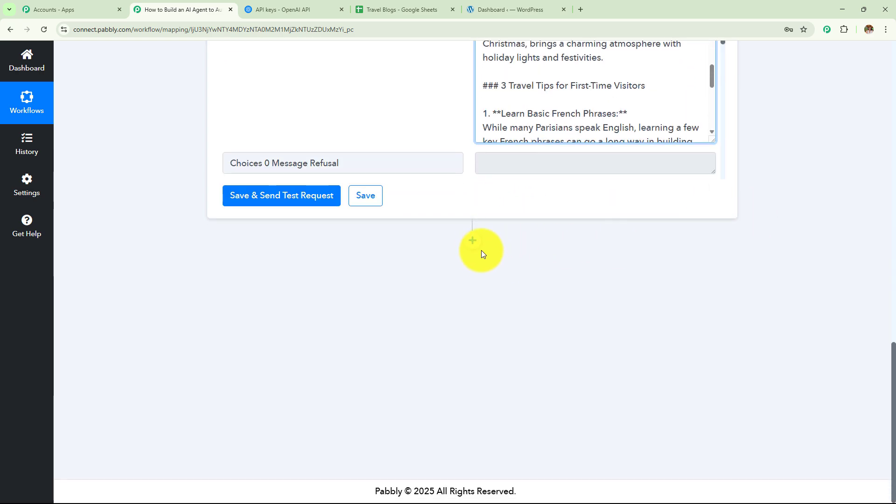
click(472, 243)
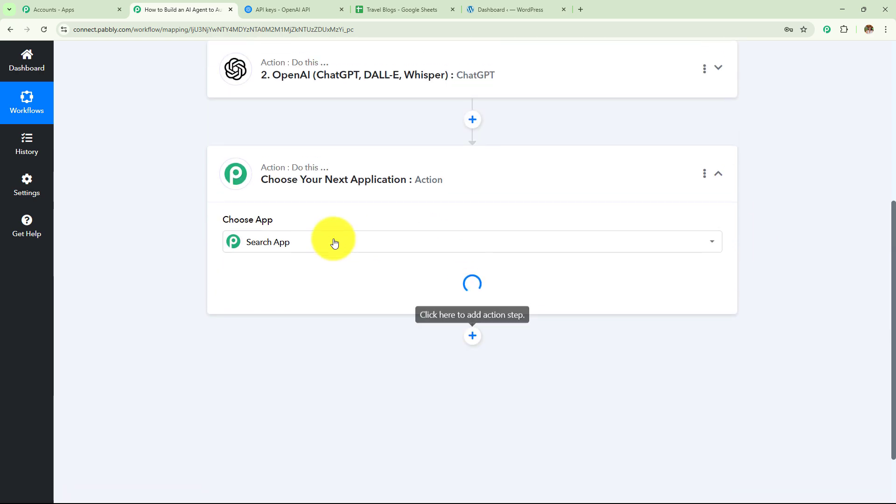
click(310, 244)
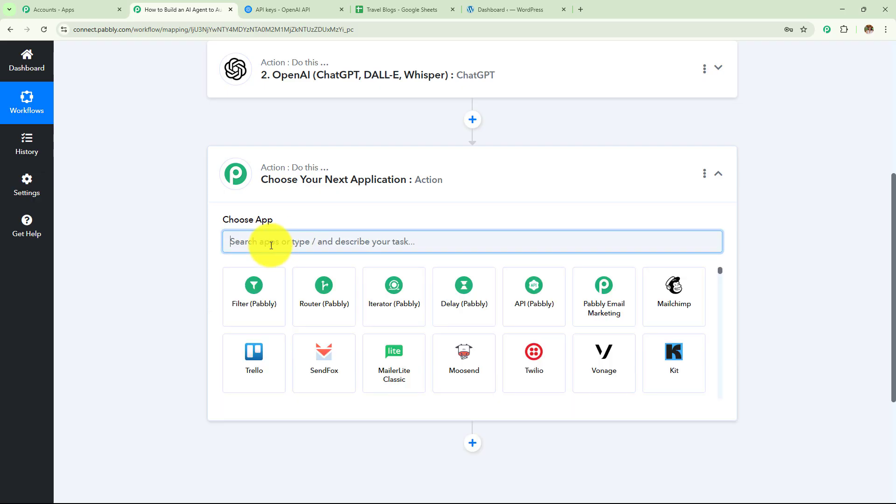
text(Word)
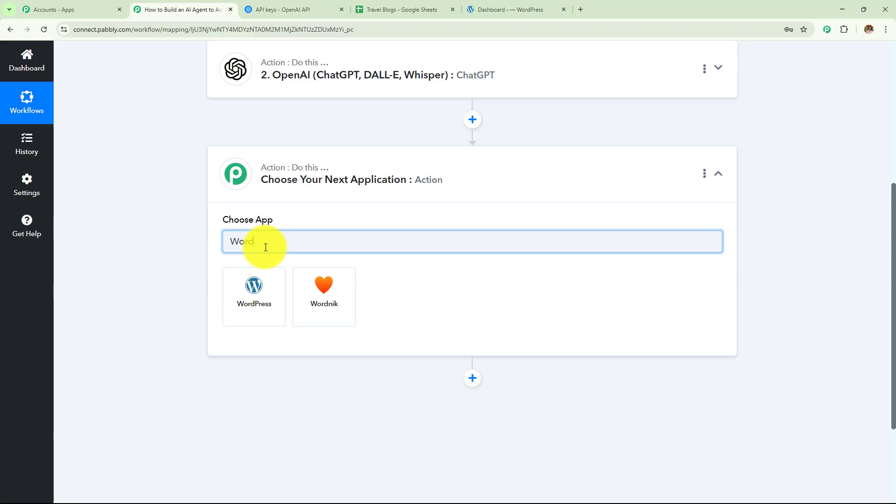
click(266, 295)
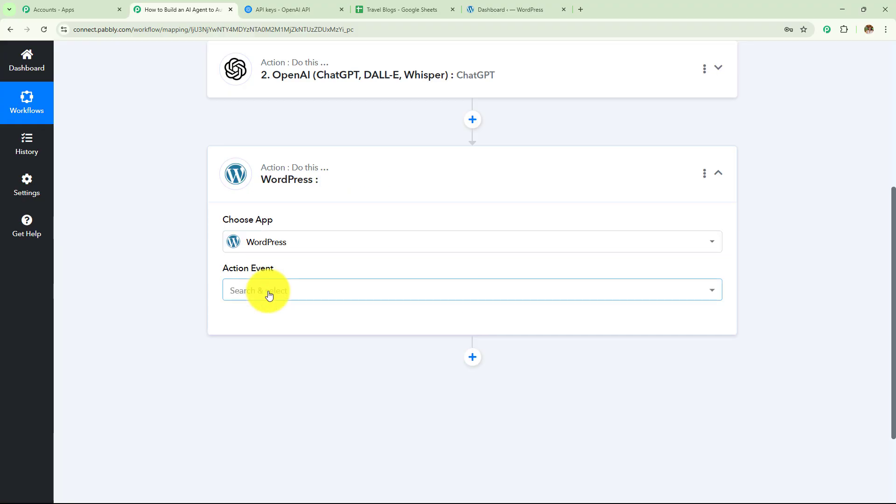
click(269, 293)
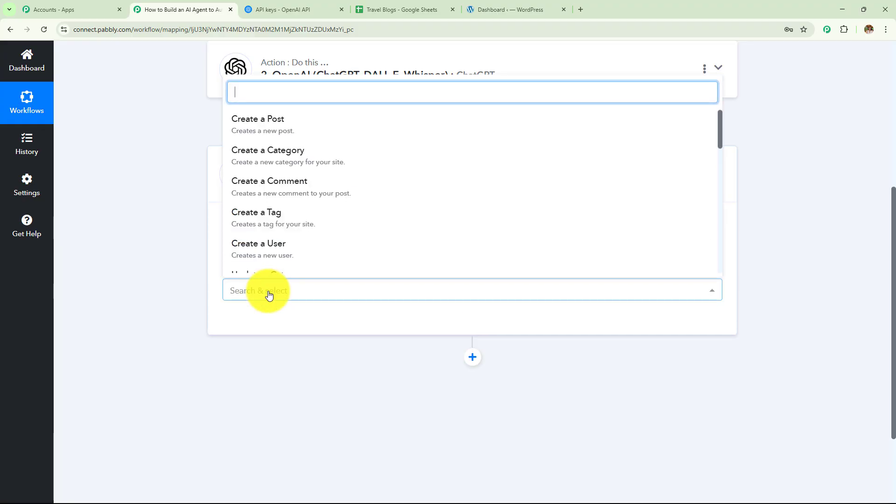
click(266, 123)
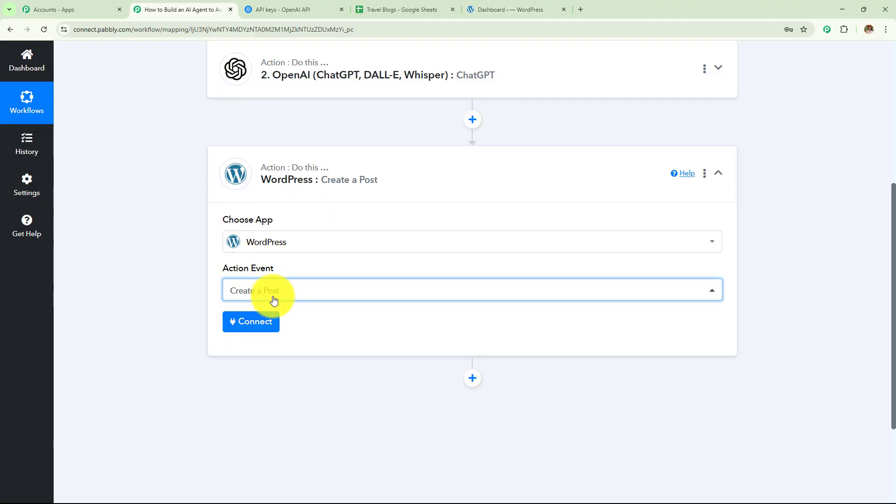
Start a new connection for the WordPress action instead of using the existing one.
click(261, 329)
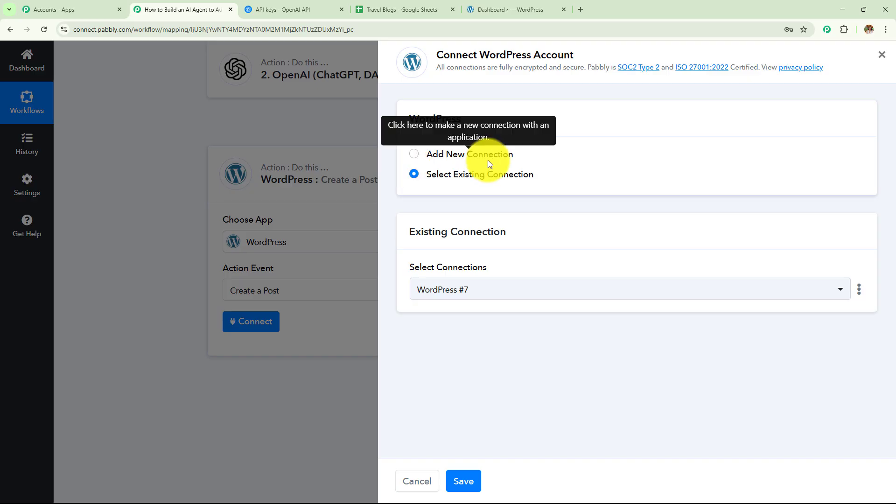
click(415, 155)
scroll(565, 203, down, 3)
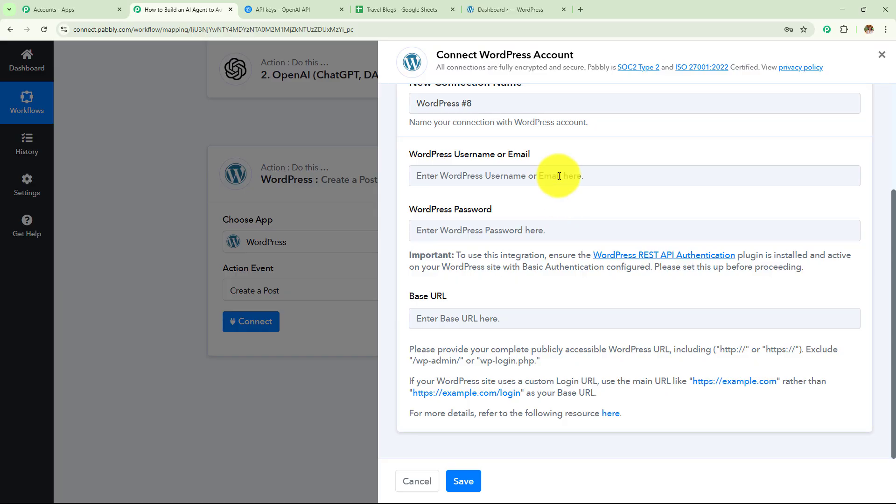
drag(407, 297, 583, 293)
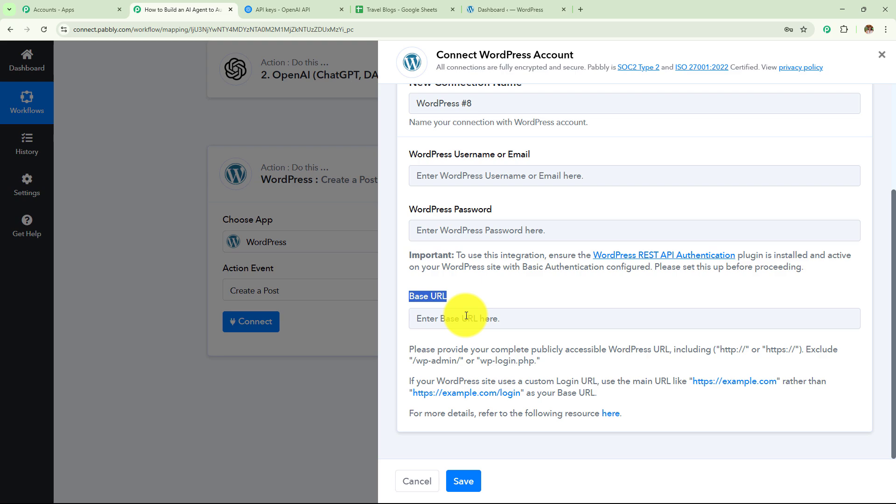
click(500, 13)
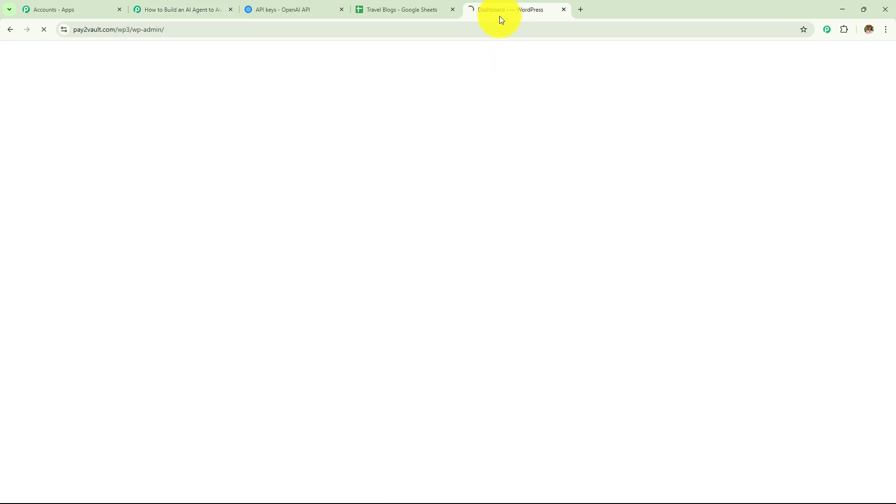
click(161, 29)
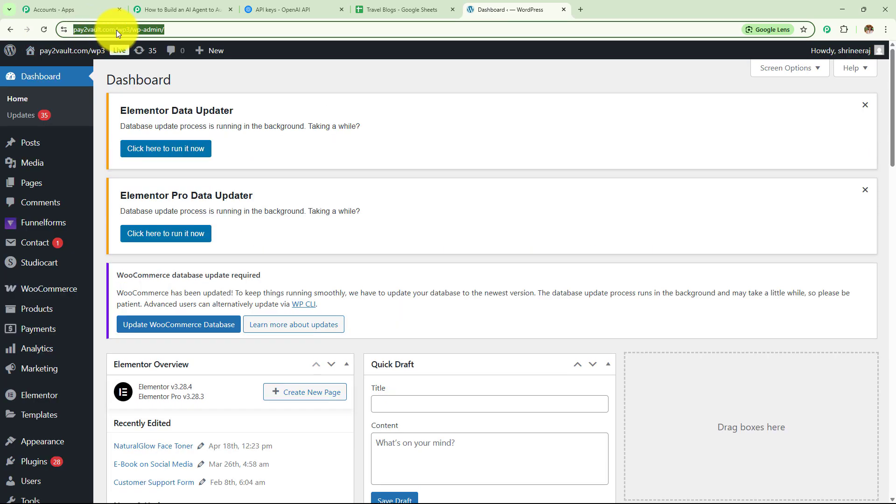
click(154, 29)
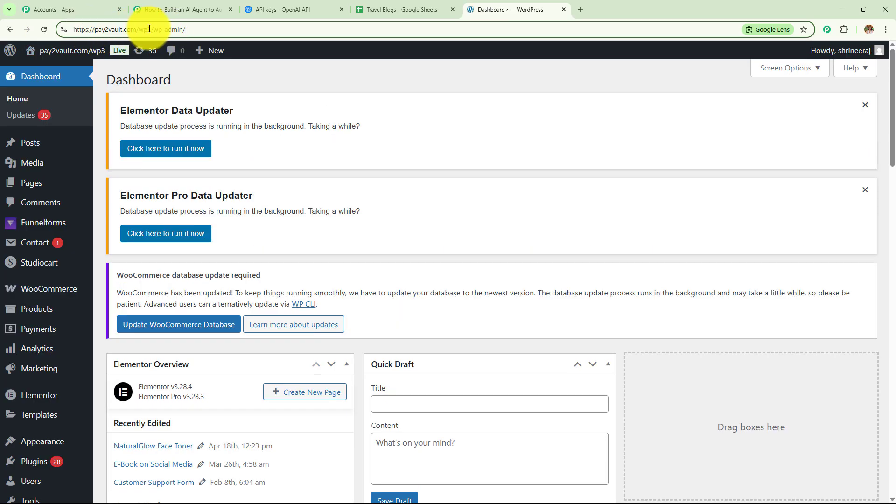
drag(151, 29, 11, 29)
key(ctrl+c)
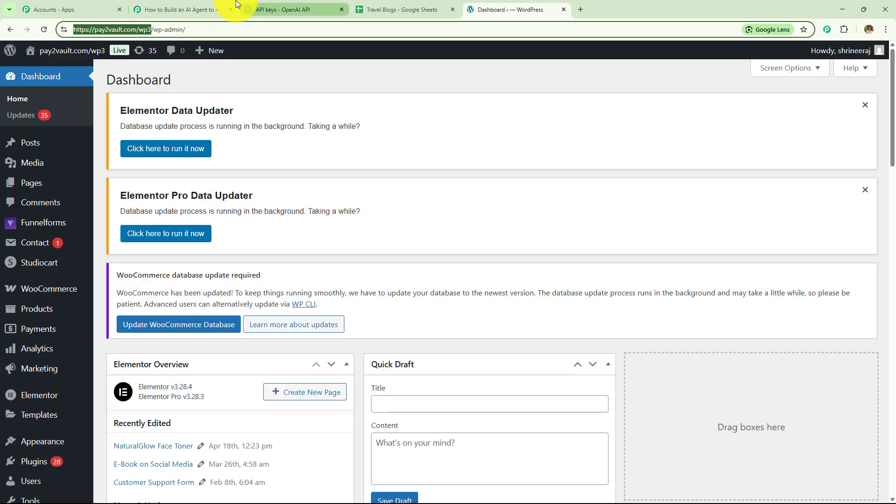
click(211, 9)
click(481, 320)
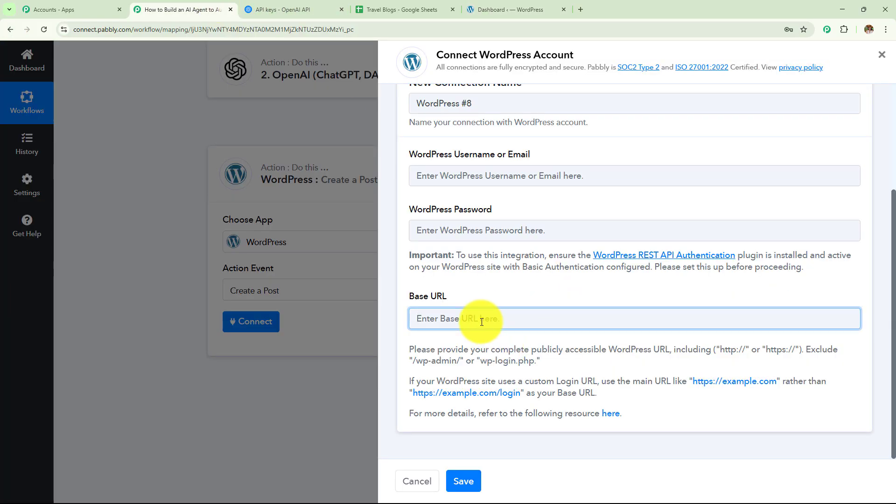
key(ctrl+v)
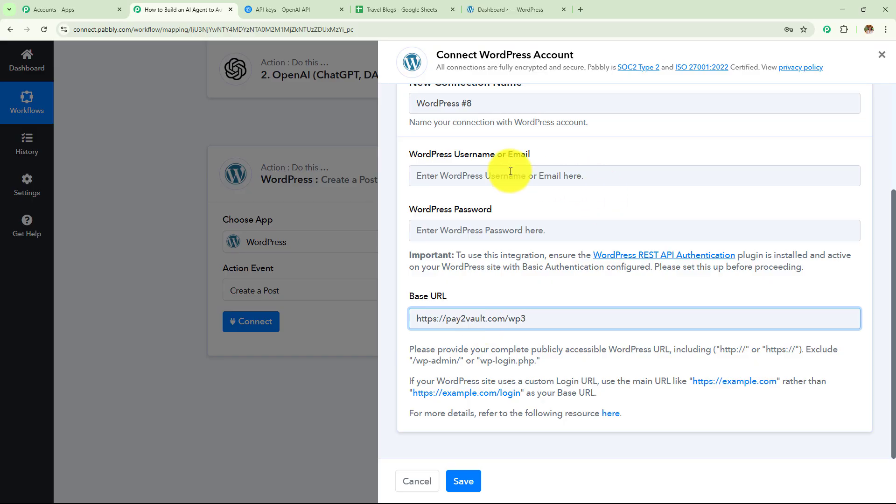
Fill in the WordPress username and the account password, and save the connection.
drag(508, 153, 579, 151)
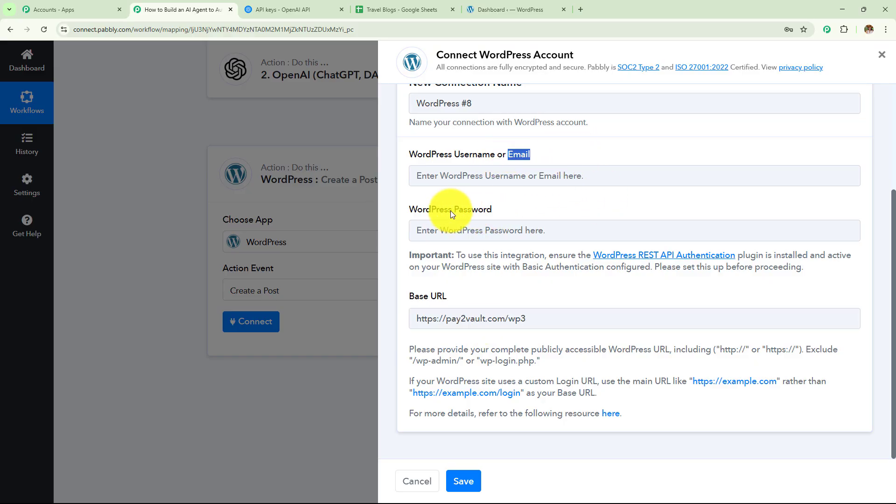
drag(450, 211, 517, 209)
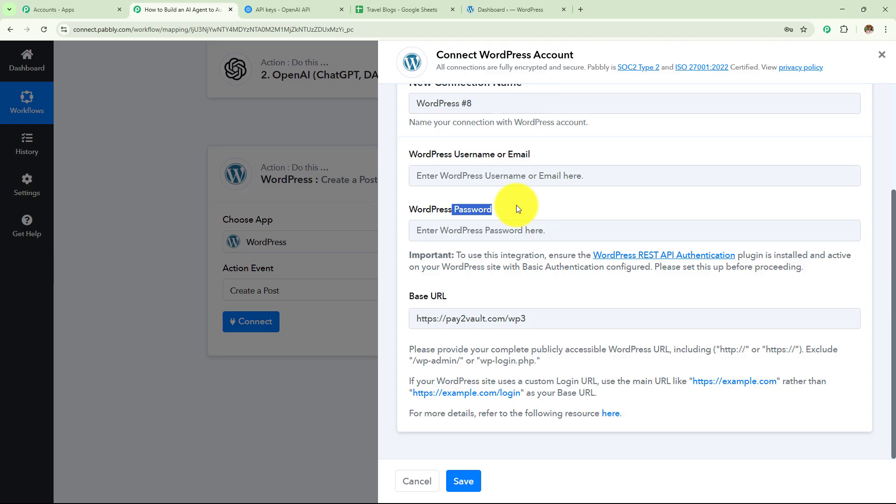
click(522, 238)
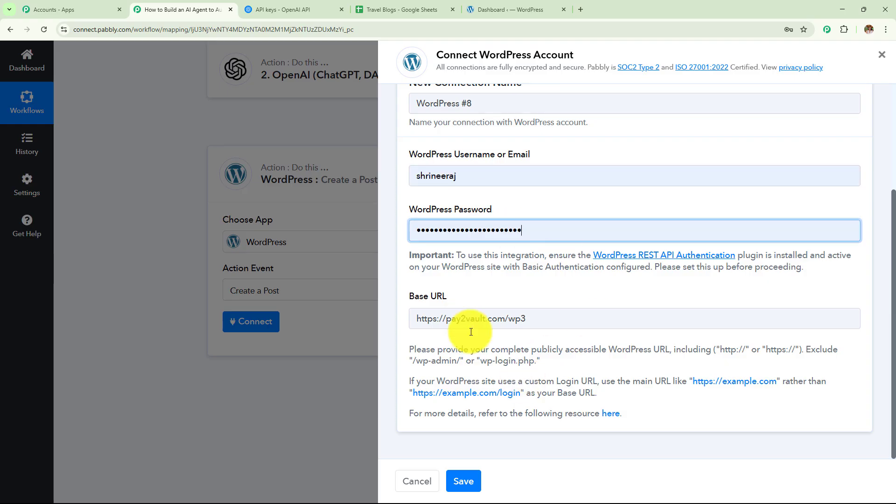
click(469, 481)
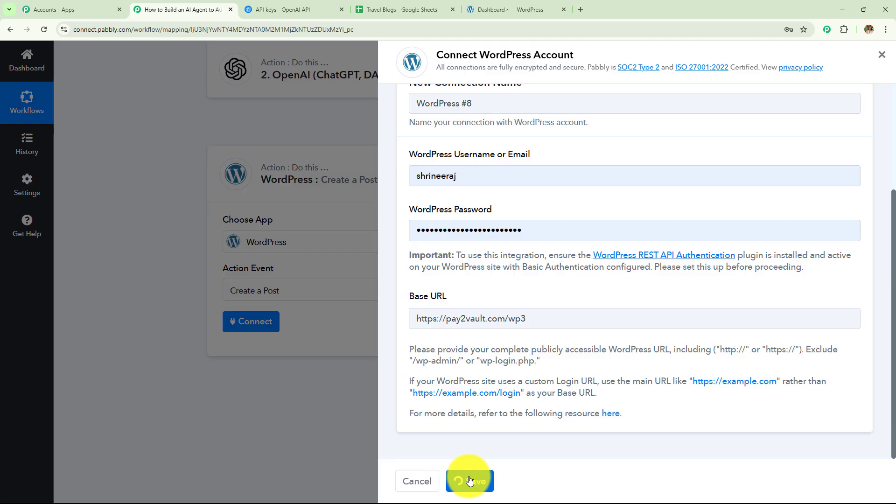
Set the post type of the WordPress action to Posts.
scroll(581, 388, down, 2)
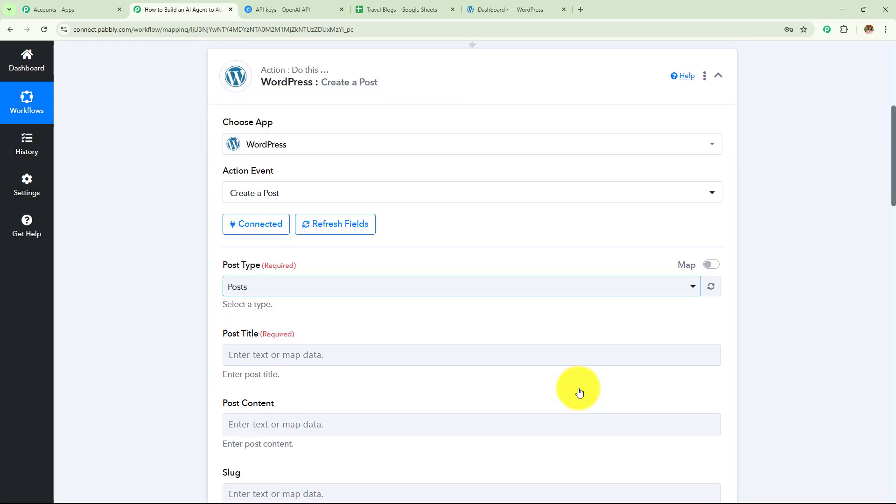
scroll(580, 392, down, 1)
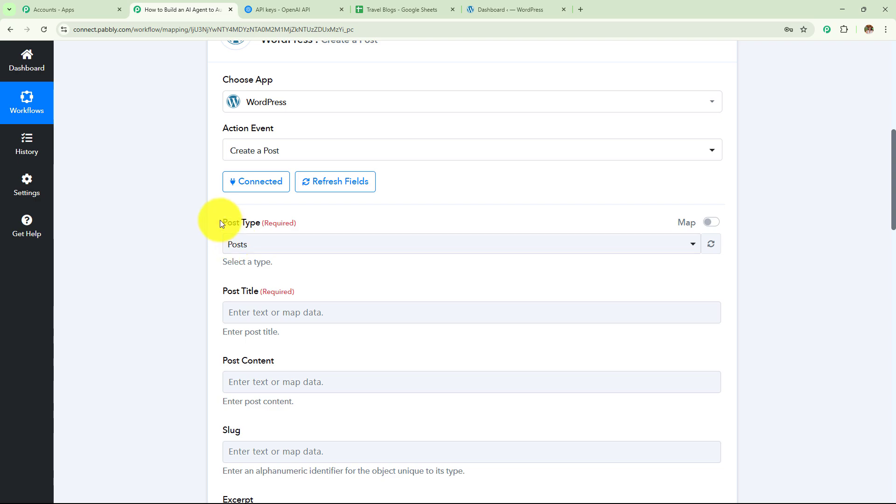
drag(220, 223, 344, 214)
click(350, 240)
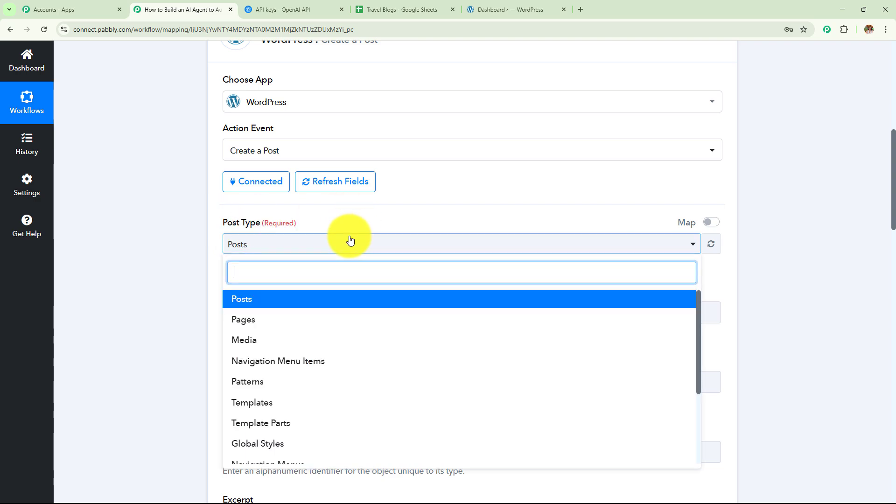
click(255, 301)
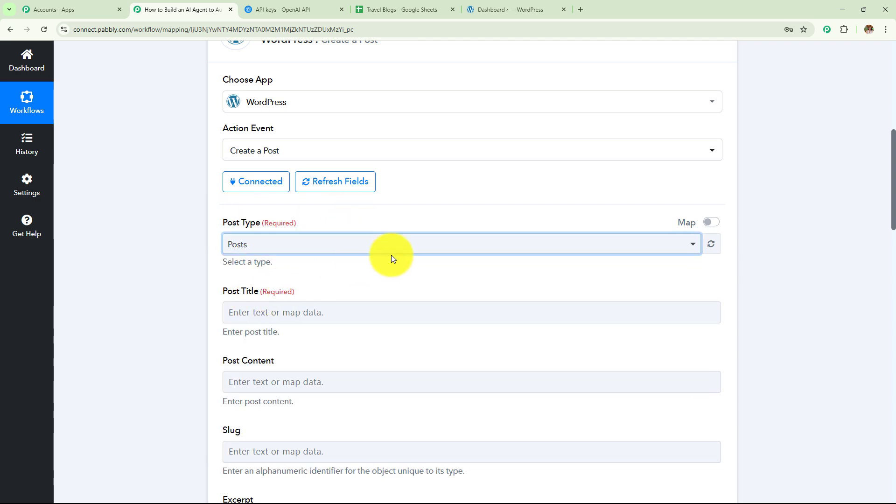
Map the Post Title to the Title value from the Google Sheets trigger.
scroll(391, 255, down, 3)
click(225, 171)
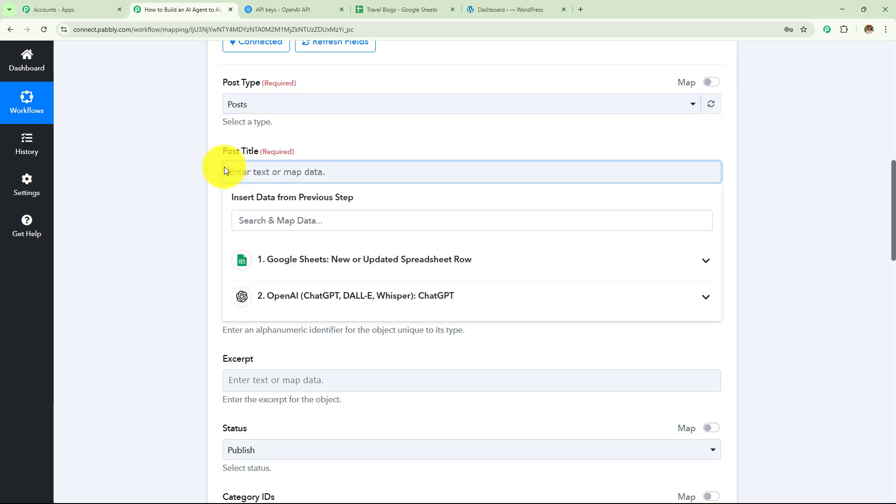
click(293, 261)
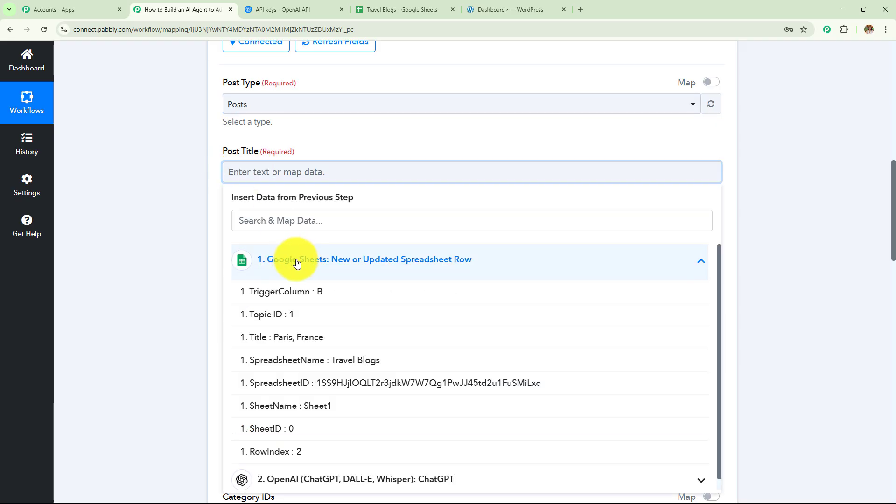
scroll(410, 239, down, 3)
click(343, 204)
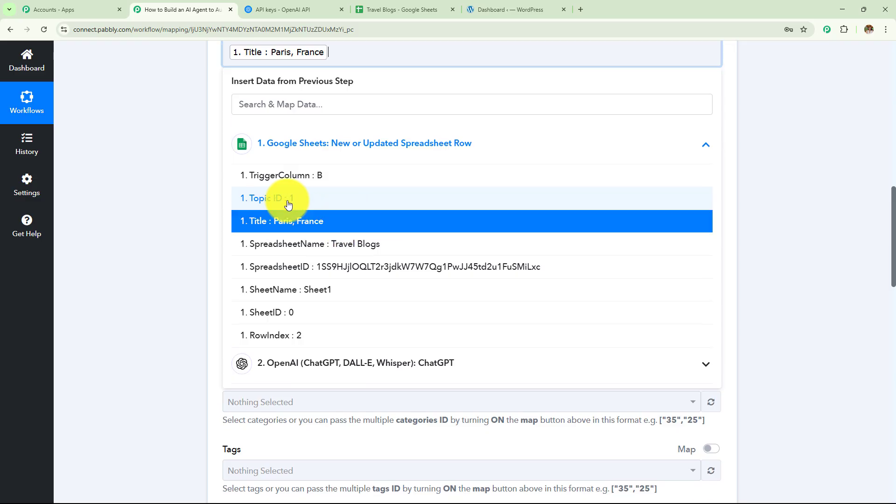
click(167, 212)
Map the Post Content to the Choices 0 Message Content value from the ChatGPT step.
scroll(347, 279, up, 1)
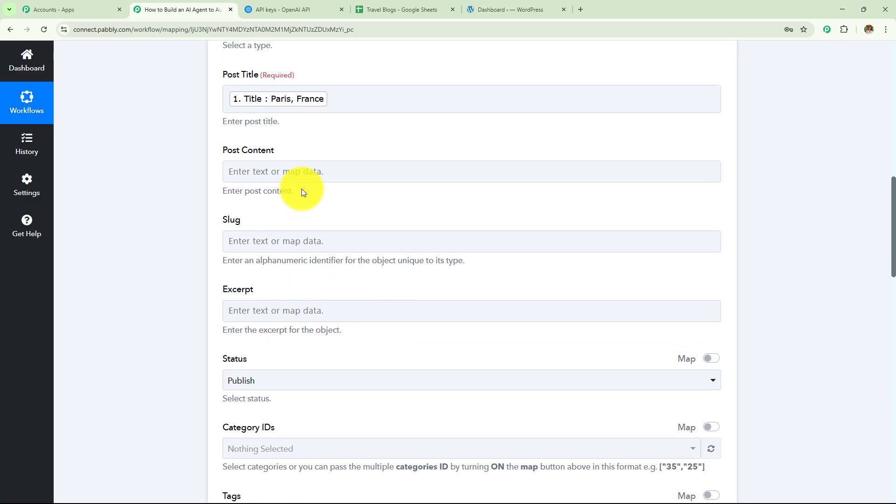
click(307, 169)
click(322, 294)
scroll(421, 234, down, 3)
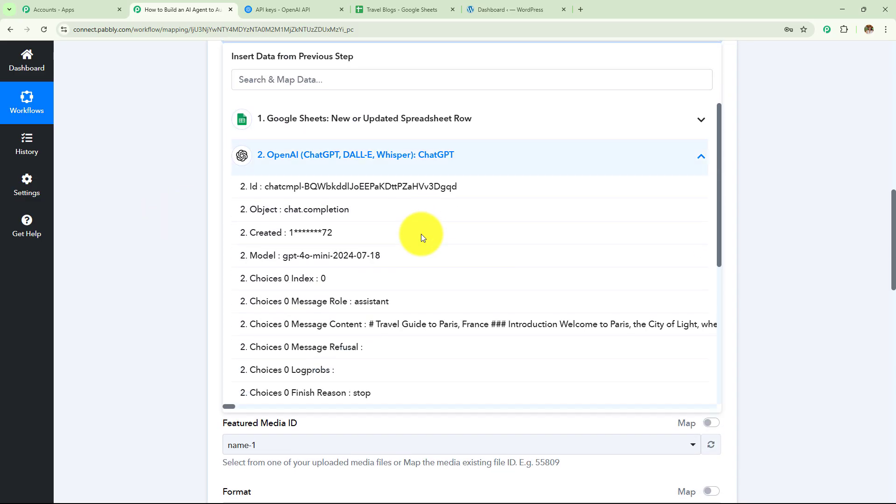
click(389, 325)
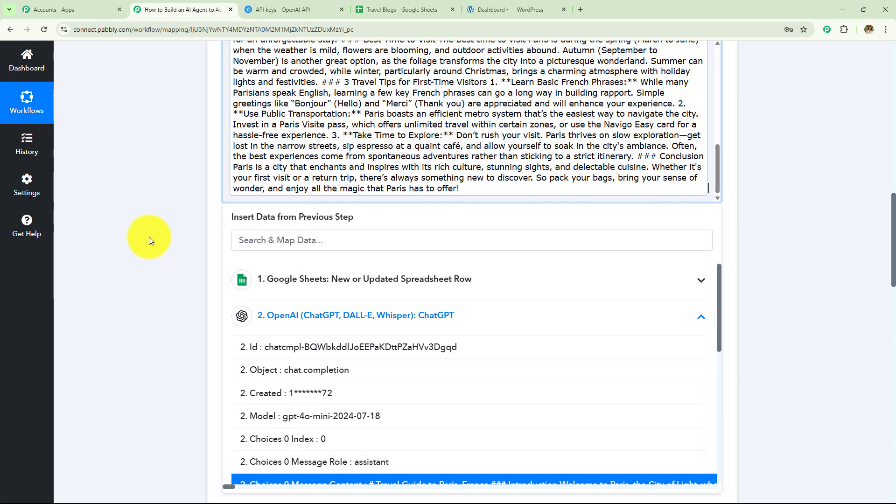
click(150, 237)
Switch the WordPress action's Featured Media ID to mapped input and clear its value, leaving the slug, excerpt, category and tag fields empty.
scroll(441, 239, down, 5)
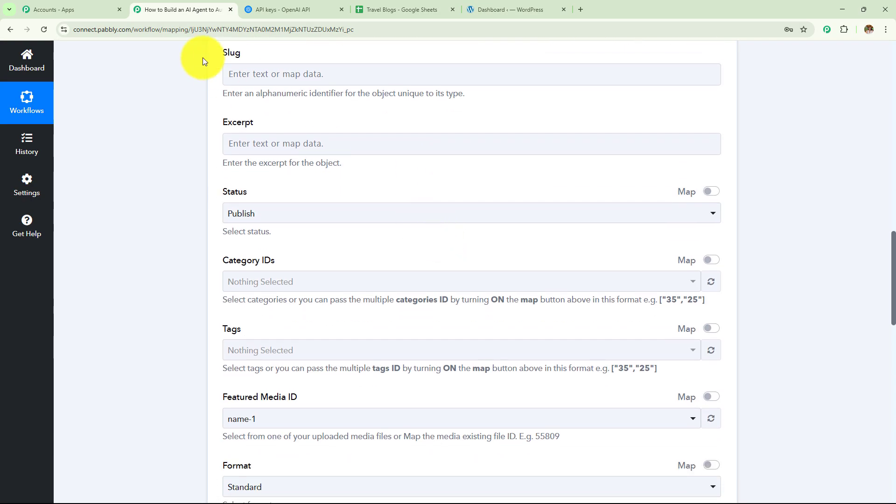
drag(217, 51, 228, 214)
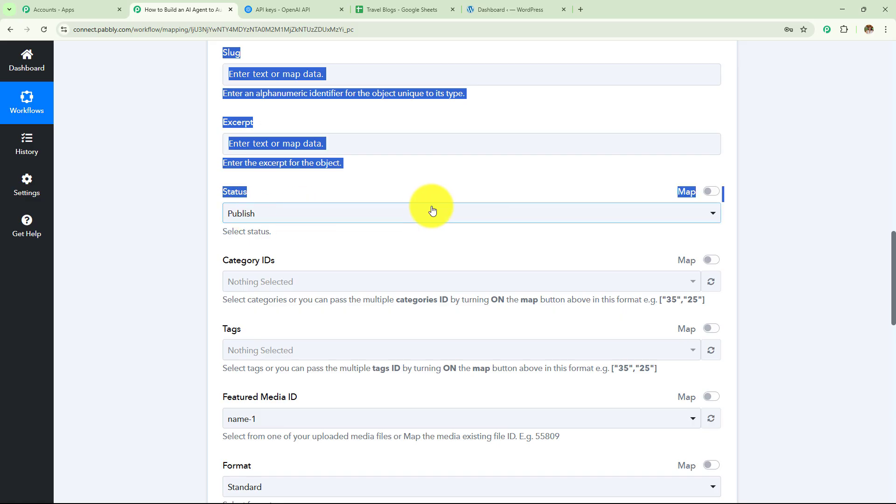
scroll(430, 208, down, 3)
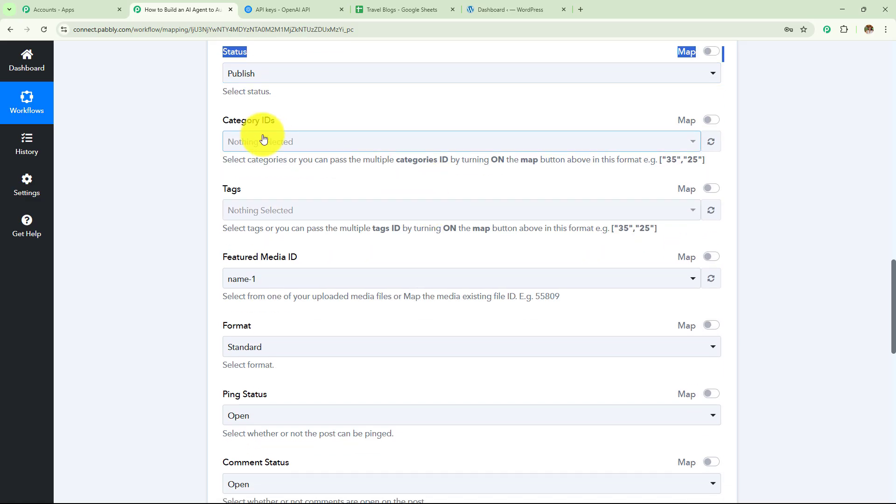
drag(220, 120, 312, 228)
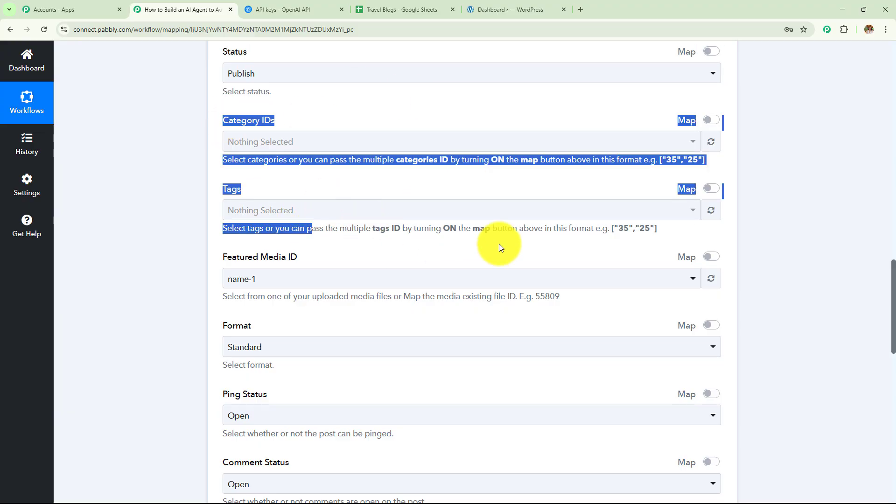
scroll(504, 241, down, 2)
click(400, 188)
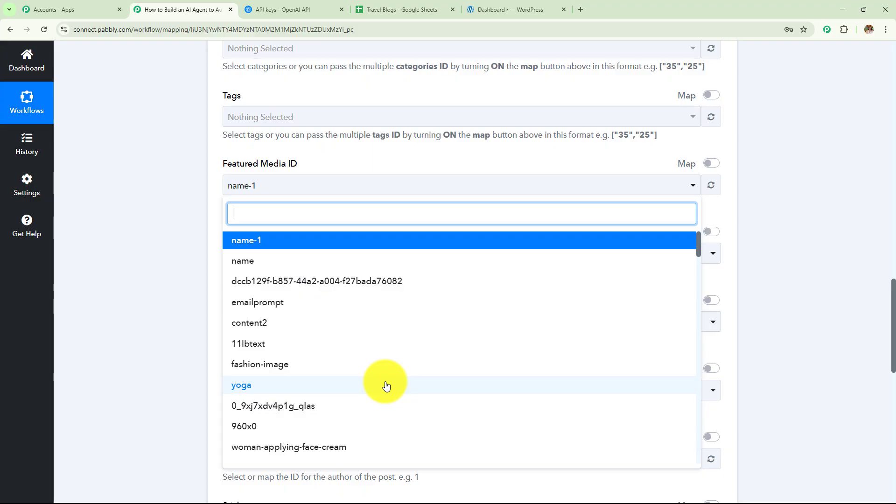
click(712, 163)
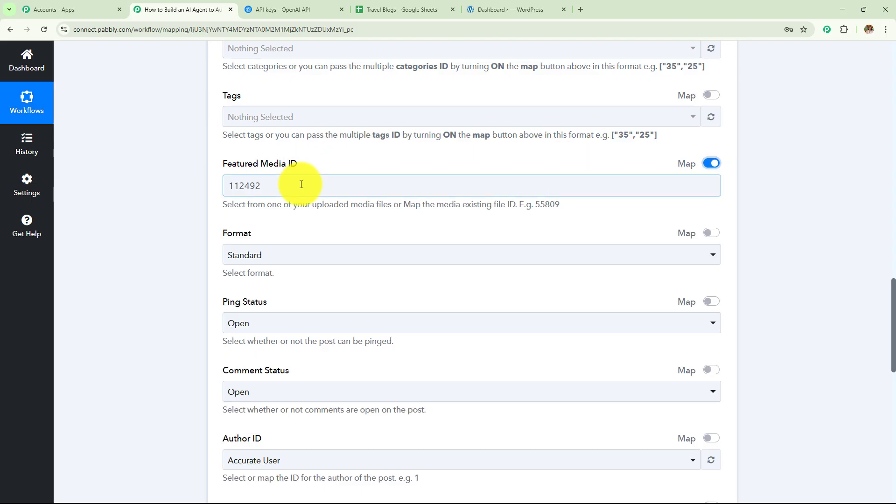
drag(301, 184, 119, 192)
key(BackSpace)
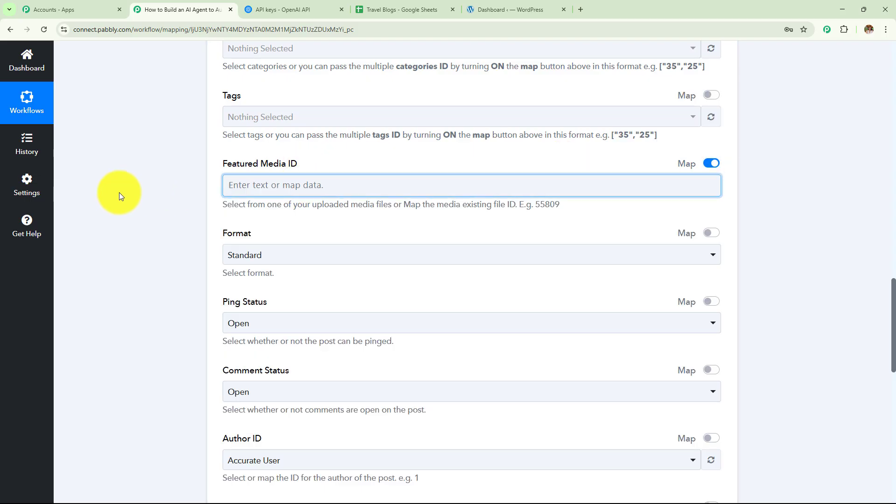
click(119, 192)
Check the remaining optional WordPress post fields, then save the action and send a test request.
scroll(299, 217, down, 2)
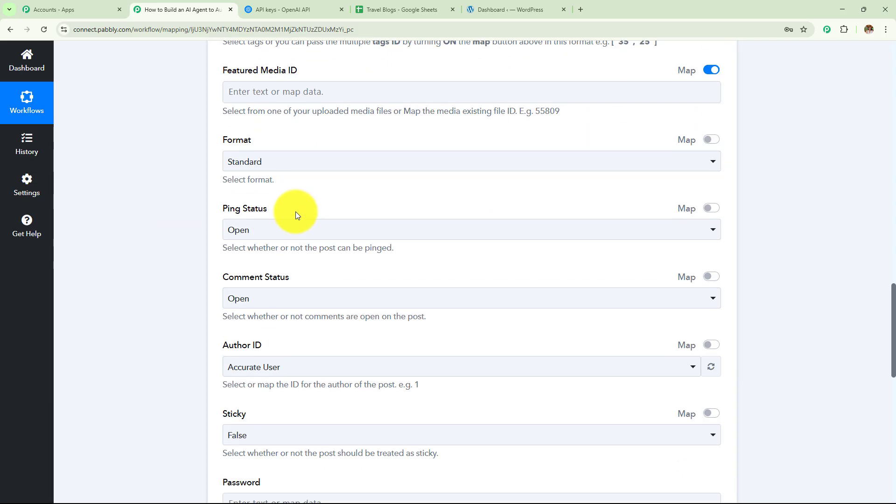
scroll(276, 177, down, 2)
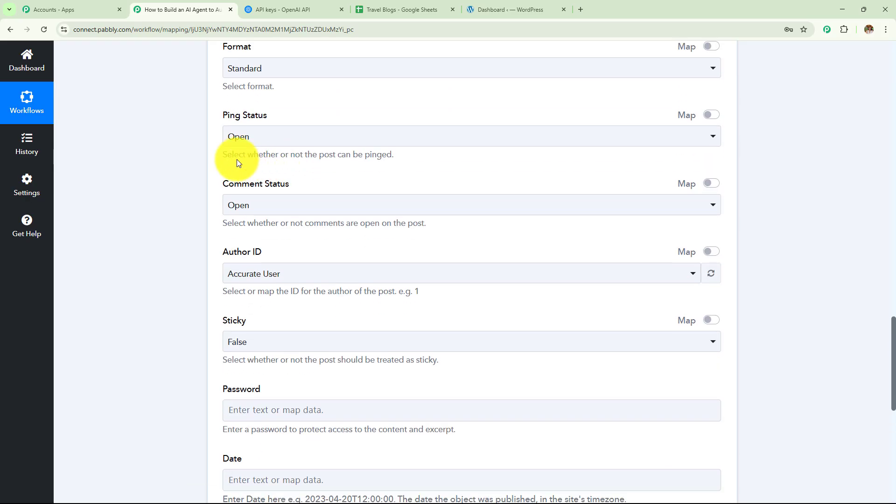
click(227, 207)
scroll(384, 202, down, 3)
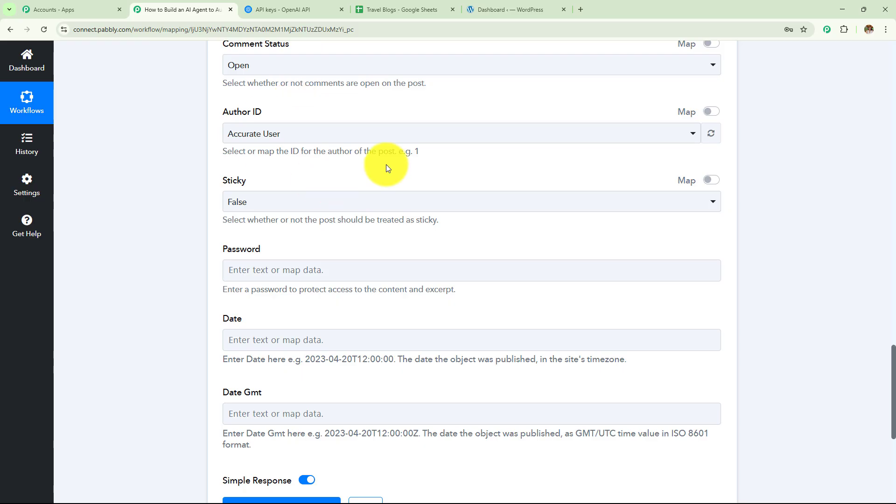
scroll(386, 164, down, 2)
drag(224, 88, 392, 327)
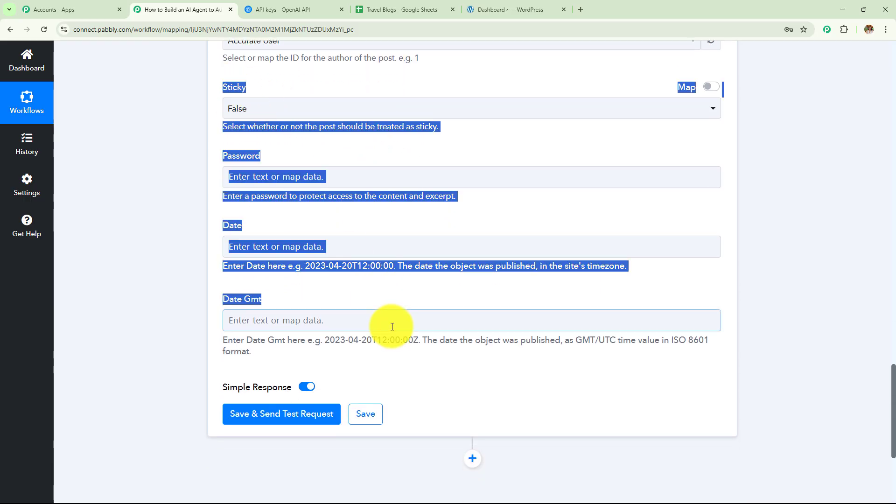
scroll(392, 344, up, 8)
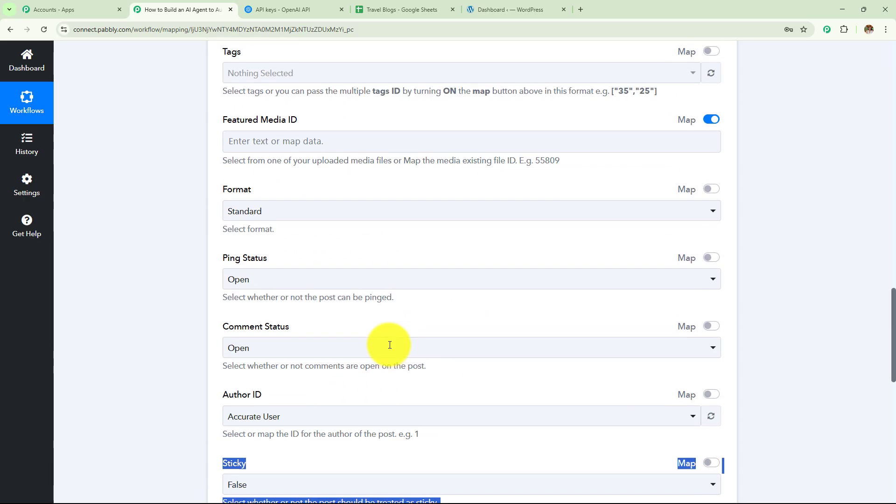
scroll(389, 345, up, 15)
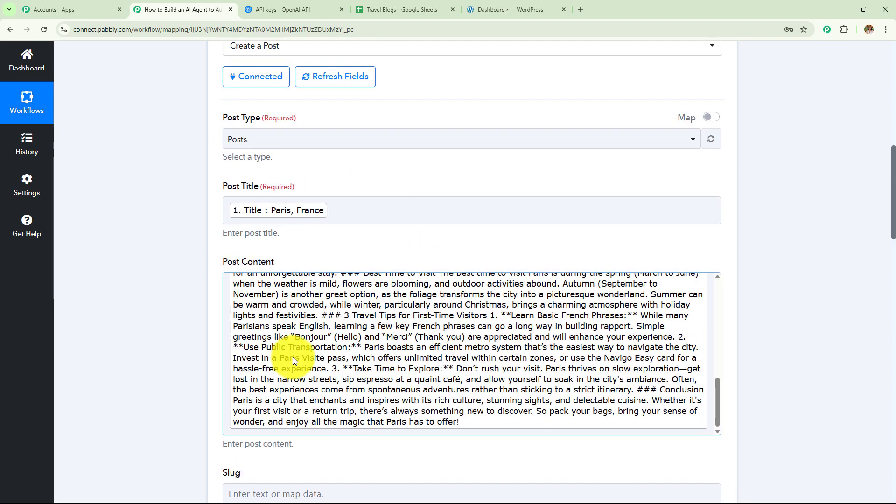
scroll(292, 357, down, 20)
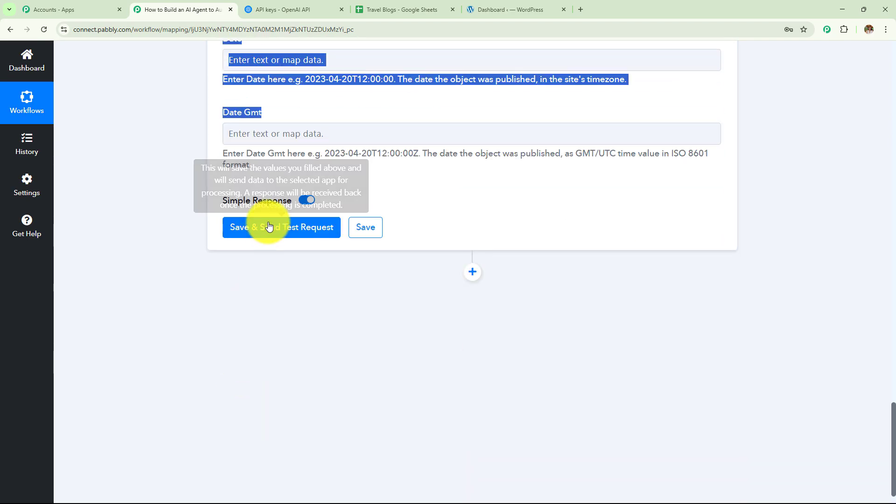
click(269, 226)
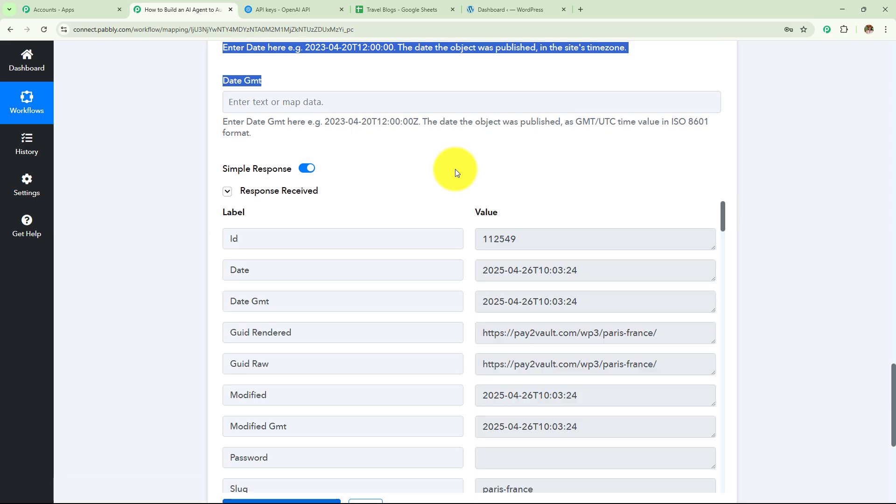
Switch to the WordPress admin, list all posts and view the "Paris, France" post.
click(528, 10)
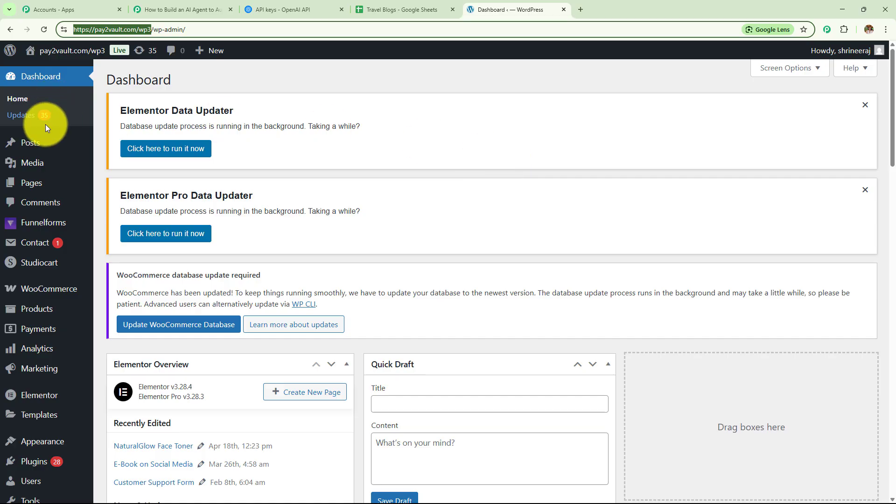
mouse_move(50, 140)
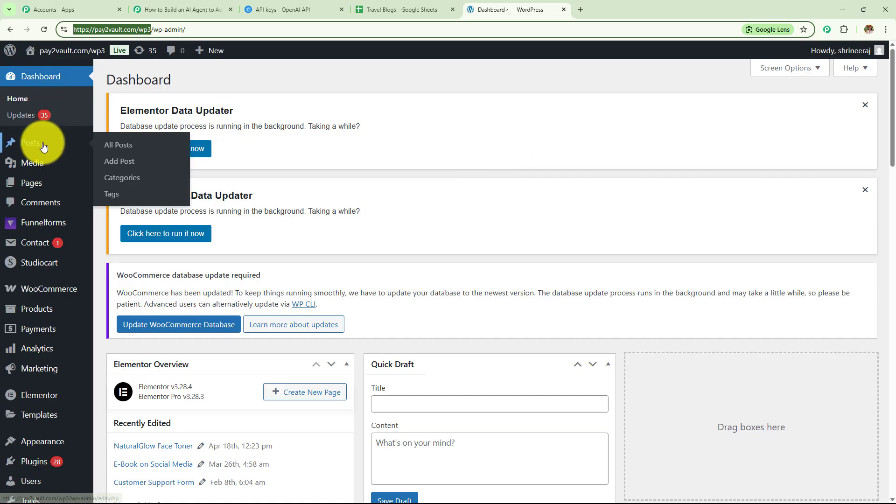
click(128, 148)
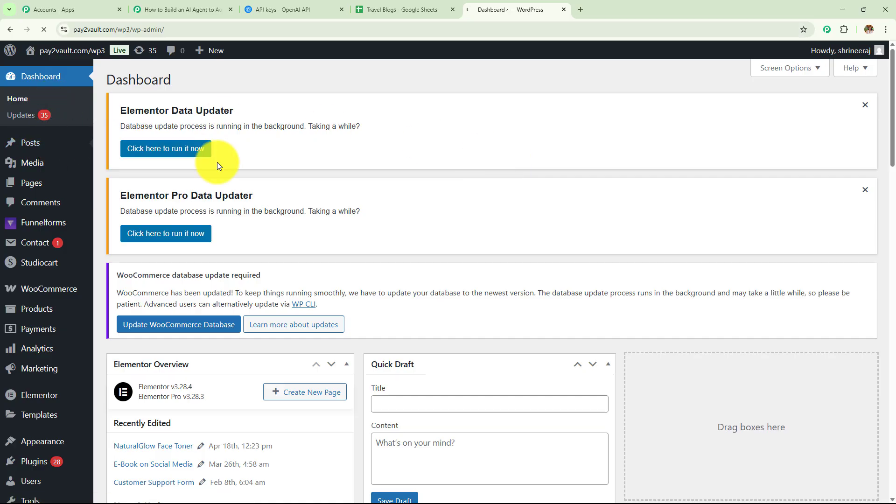
scroll(219, 165, down, 3)
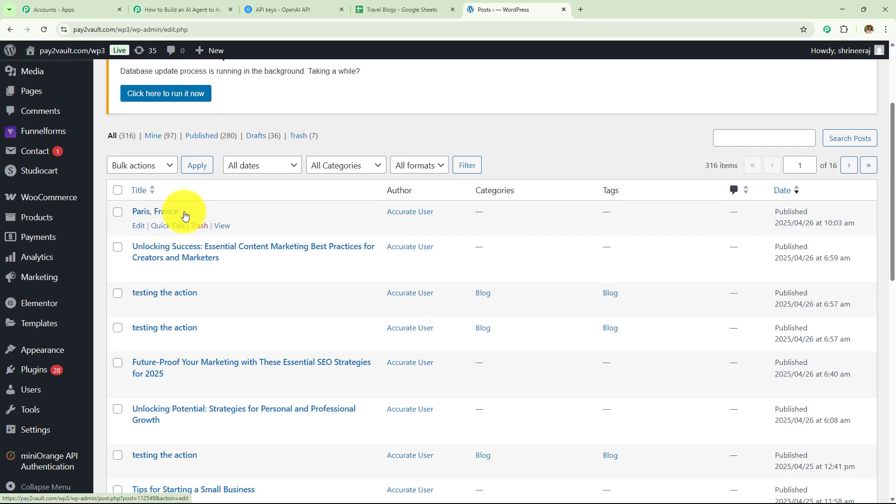
scroll(220, 232, down, 2)
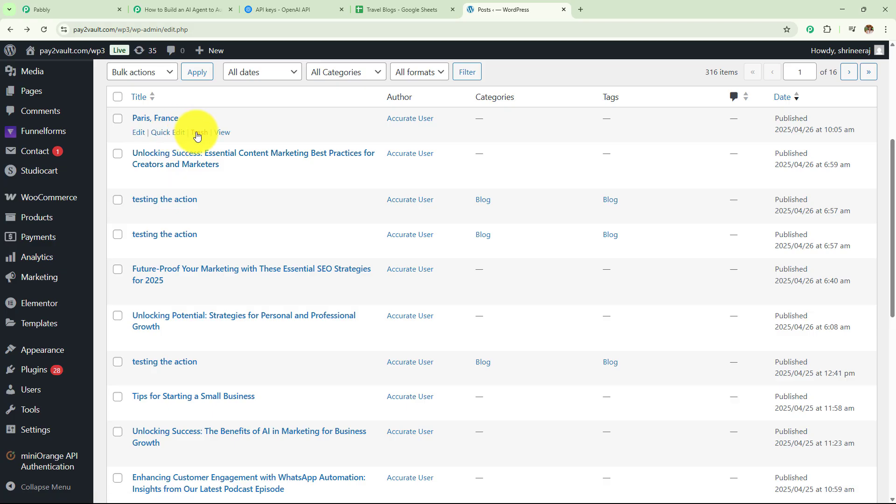
click(222, 133)
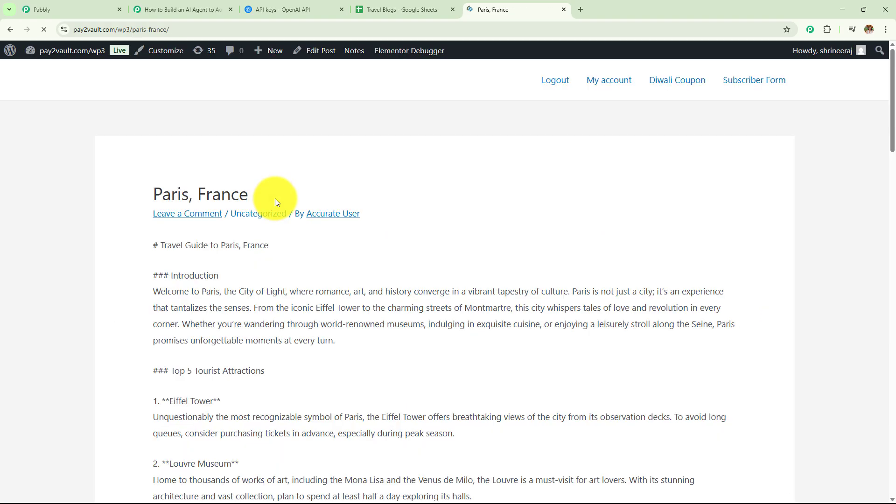
Read through the published "Paris, France" post, checking its title and the travel guide sections.
scroll(275, 198, down, 2)
drag(160, 100, 317, 120)
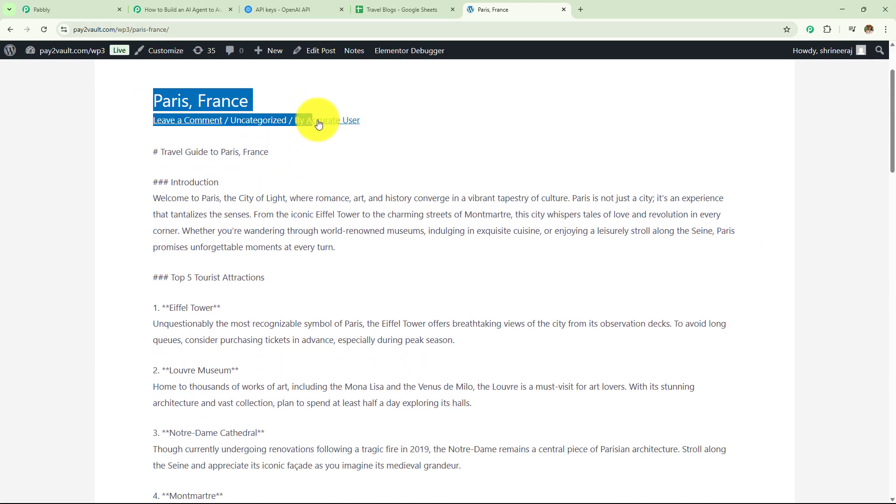
click(330, 200)
scroll(330, 200, down, 7)
scroll(332, 201, down, 16)
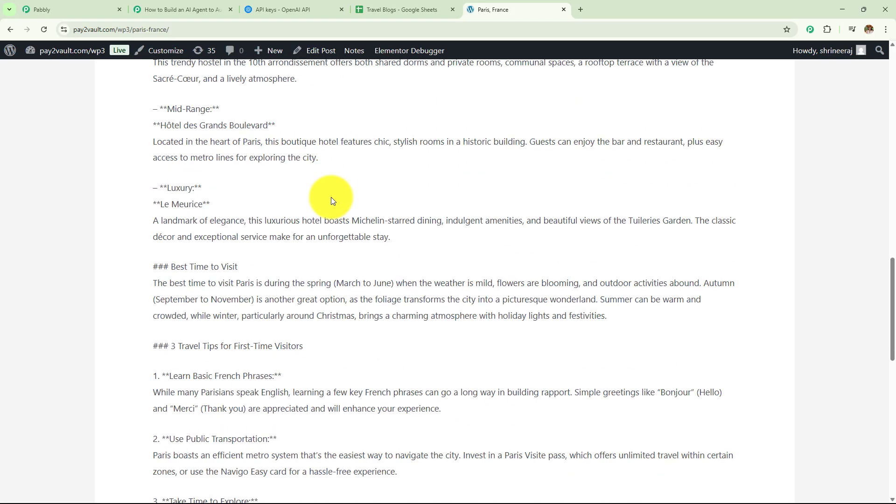
scroll(331, 201, down, 4)
scroll(348, 196, up, 20)
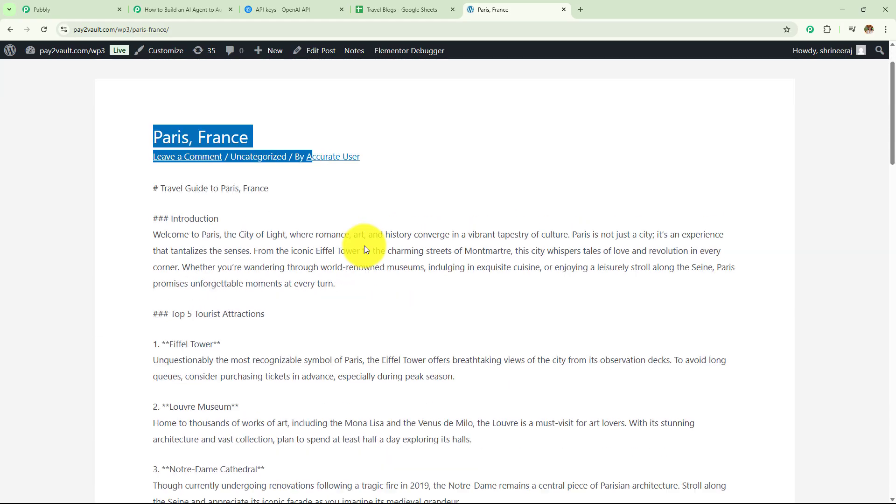
scroll(362, 247, down, 7)
Switch to the Pabbly Connect workflow, review the Google Sheets trigger's settings, and look at the Travel Blogs spreadsheet.
click(175, 4)
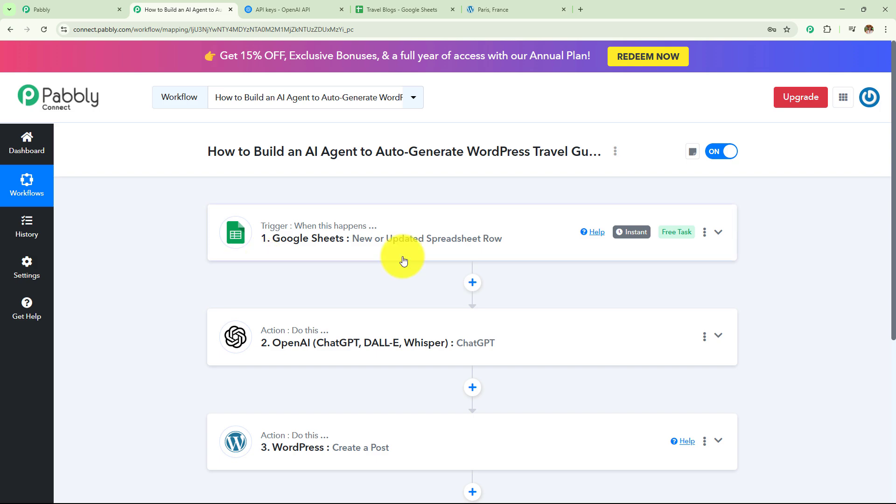
click(476, 260)
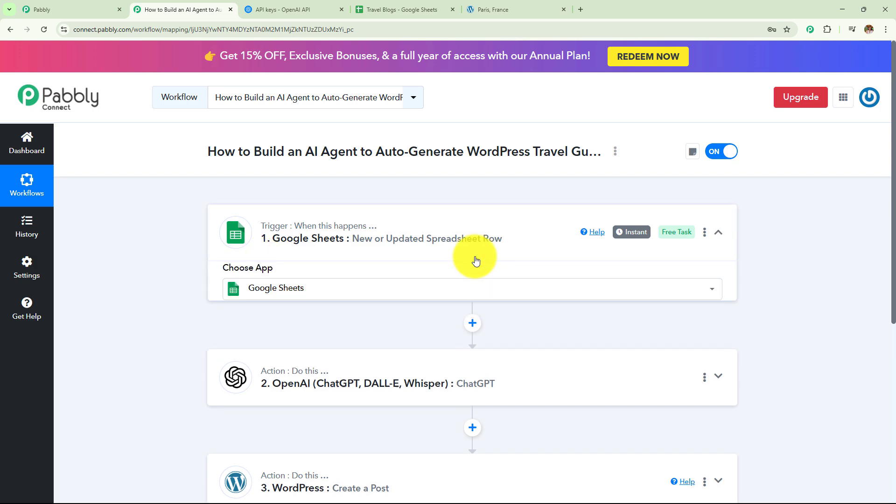
scroll(205, 183, down, 4)
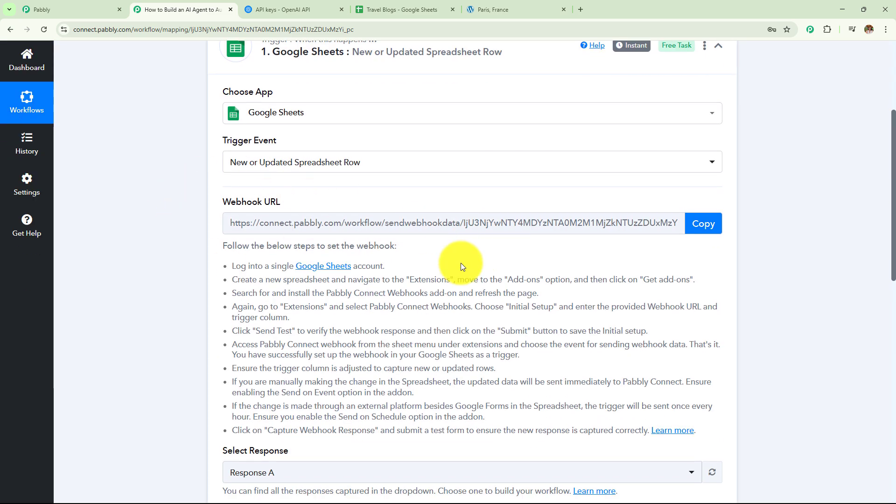
scroll(461, 266, down, 4)
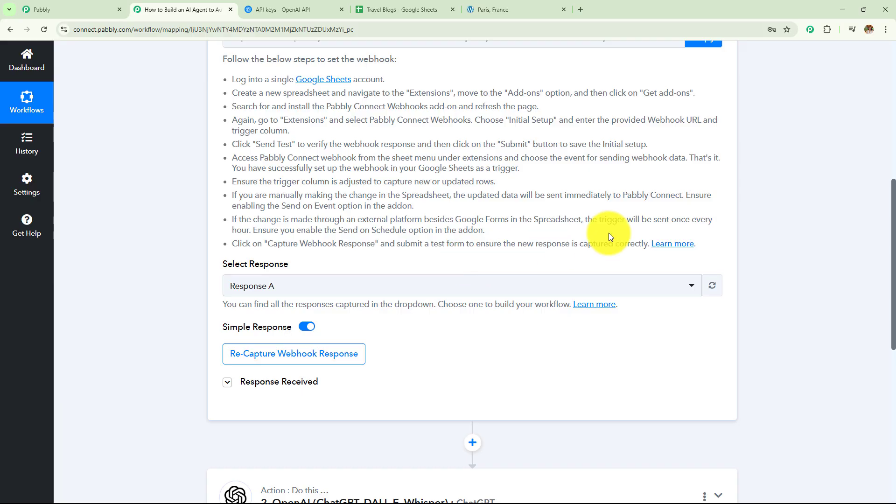
click(409, 11)
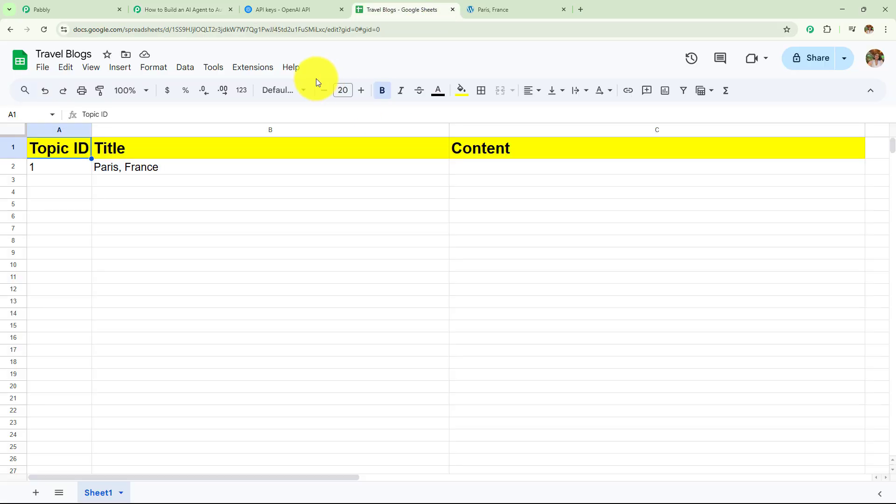
Return to the Pabbly Connect workflow, examine the trigger's received response and the steps below it, and collapse the Google Sheets trigger.
click(154, 9)
click(329, 348)
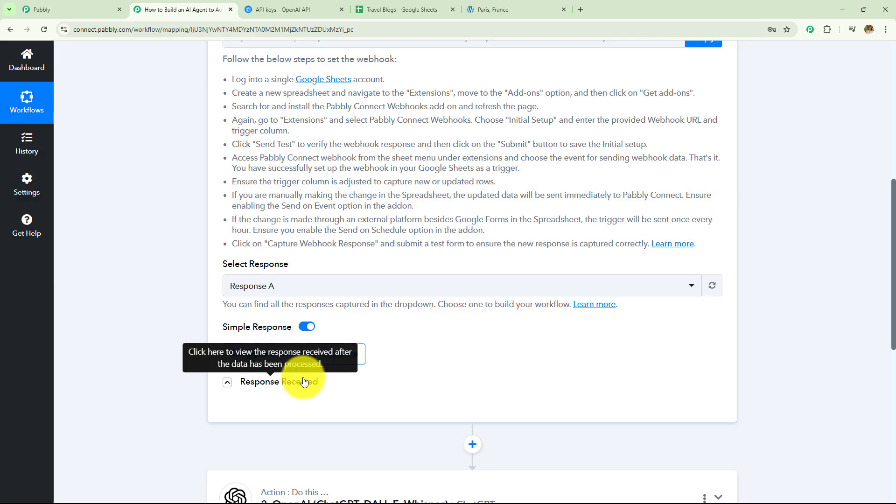
click(304, 382)
scroll(747, 336, down, 4)
scroll(794, 385, down, 6)
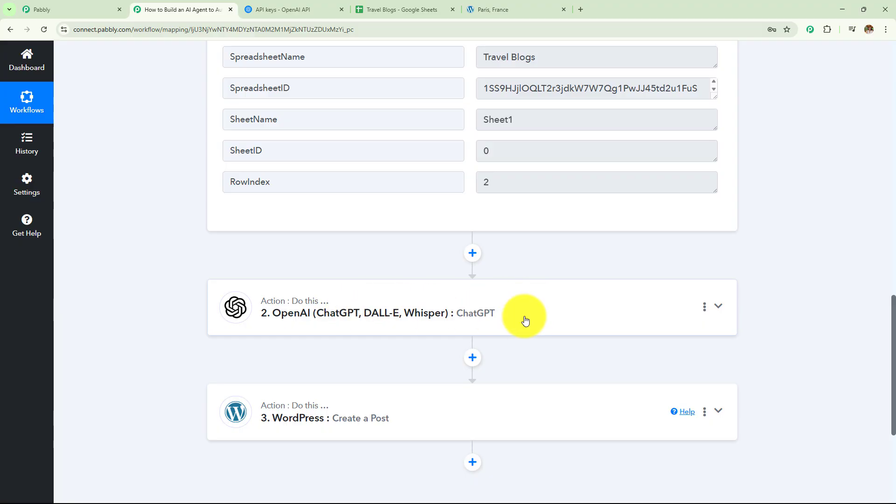
scroll(526, 320, down, 2)
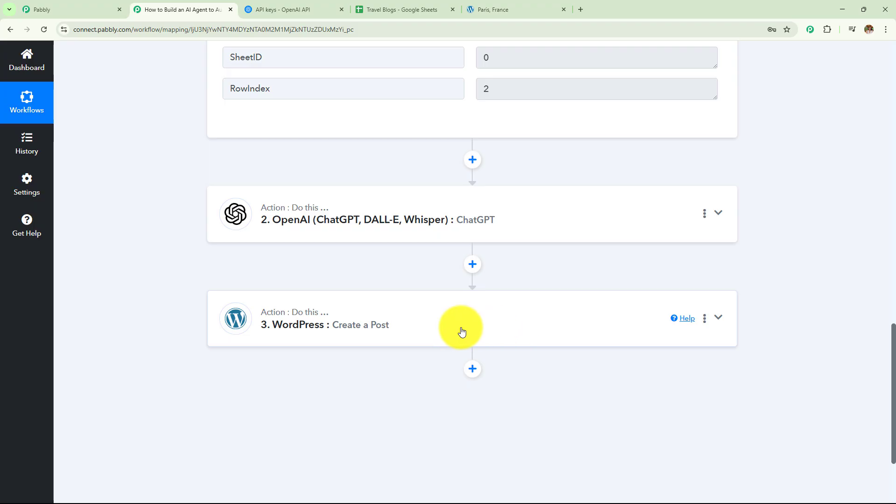
scroll(462, 331, up, 20)
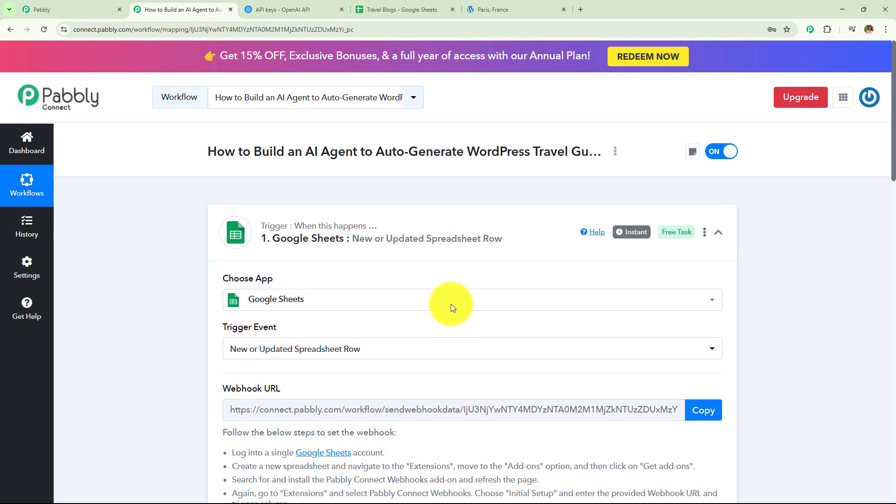
click(438, 255)
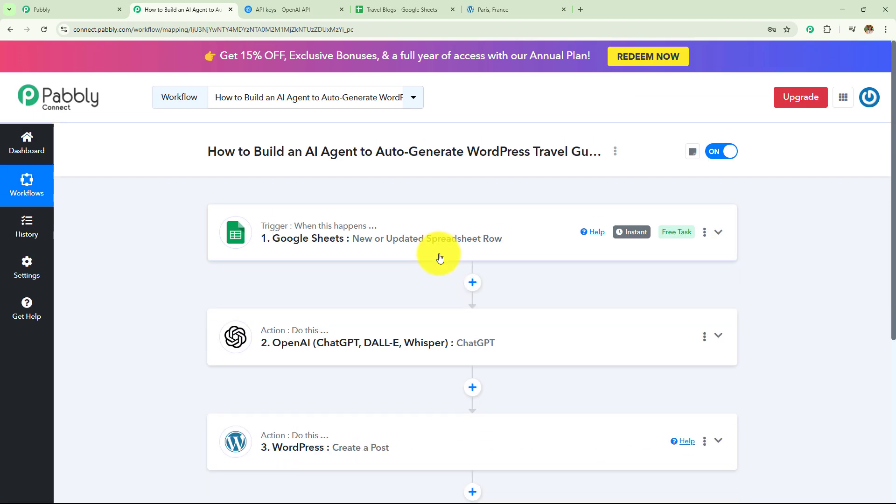